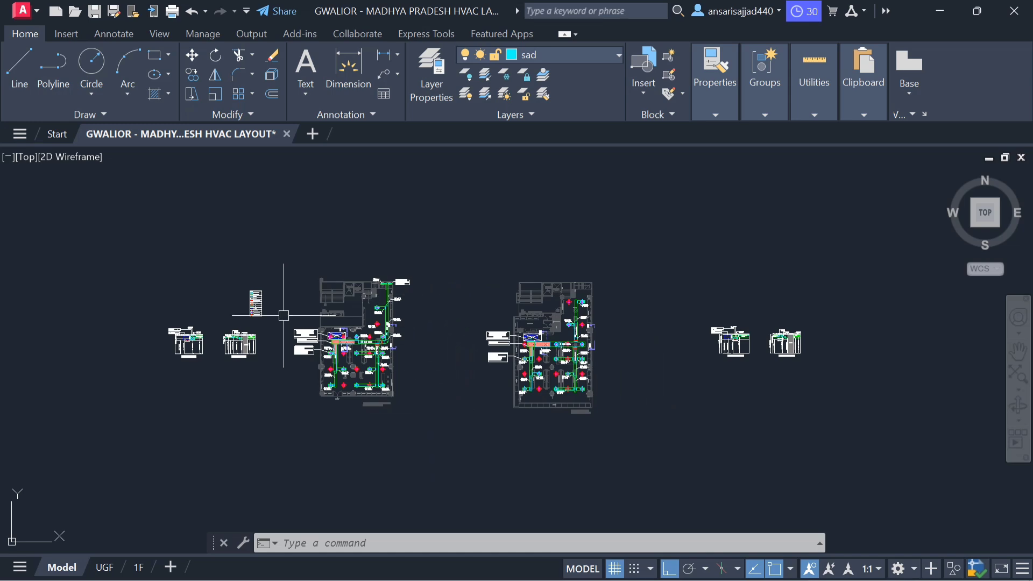
Examine the upper ground floor and first floor HVAC layouts, including the area labels beneath each plan
{"action": "scroll", "coordinate": [355, 345], "scroll_direction": "up", "scroll_amount": 4}
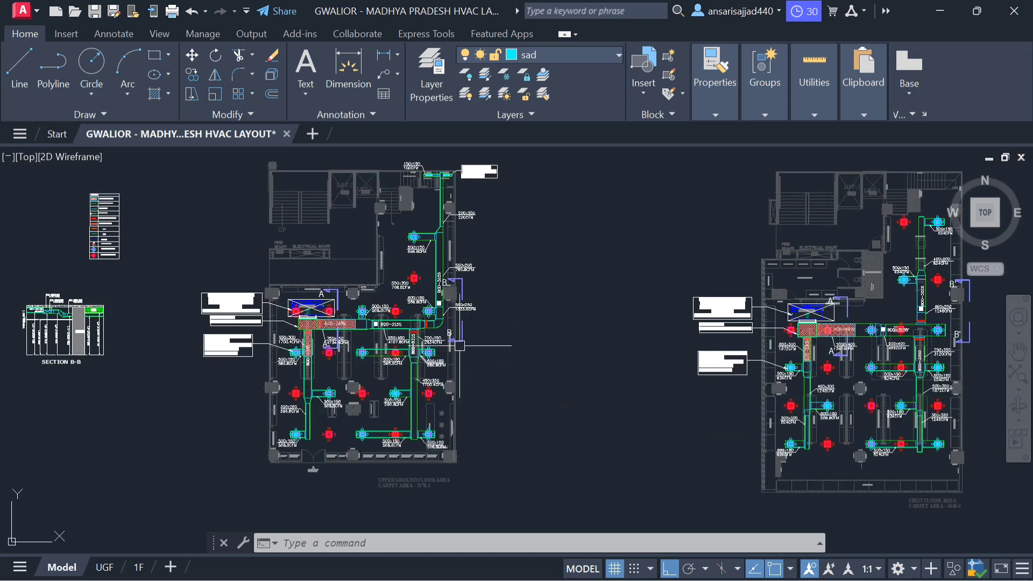
{"action": "left_click_drag", "start_coordinate": [328, 279], "coordinate": [328, 291]}
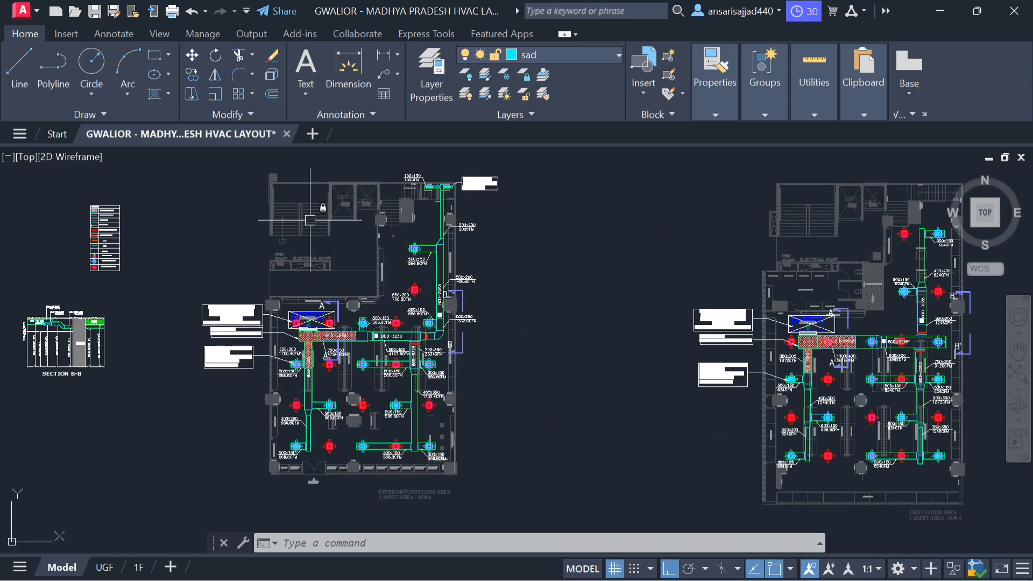
{"action": "left_click_drag", "start_coordinate": [425, 279], "coordinate": [437, 272]}
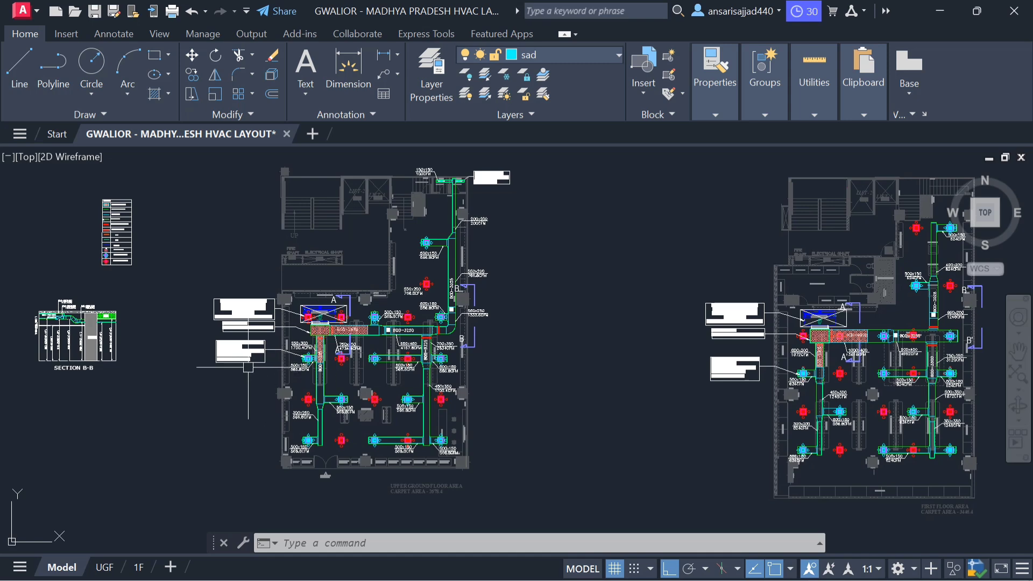
{"action": "left_click_drag", "start_coordinate": [256, 386], "coordinate": [241, 343]}
{"action": "scroll", "coordinate": [429, 452], "scroll_direction": "up", "scroll_amount": 4}
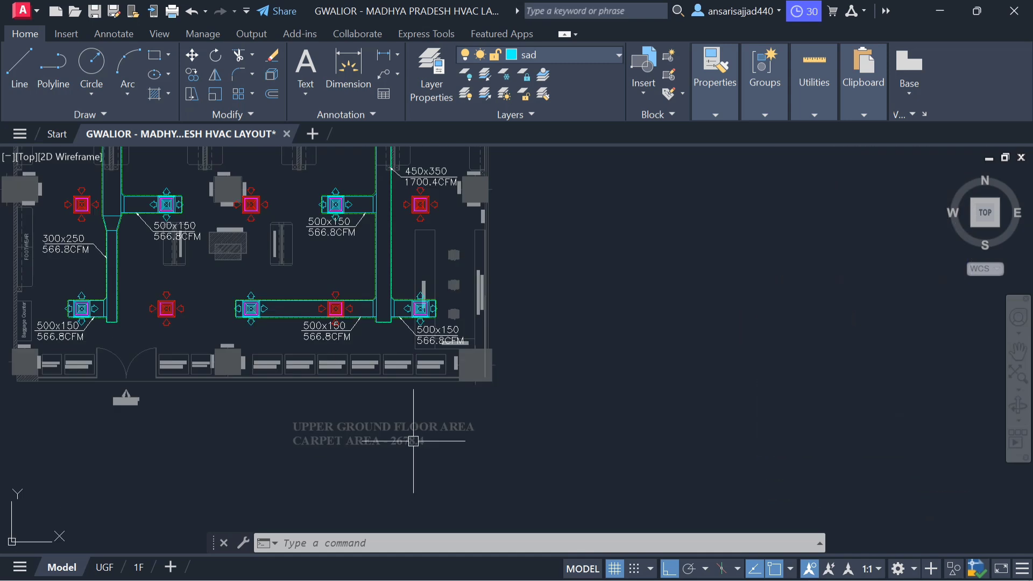
{"action": "scroll", "coordinate": [414, 428], "scroll_direction": "down", "scroll_amount": 2}
{"action": "scroll", "coordinate": [413, 428], "scroll_direction": "down", "scroll_amount": 4}
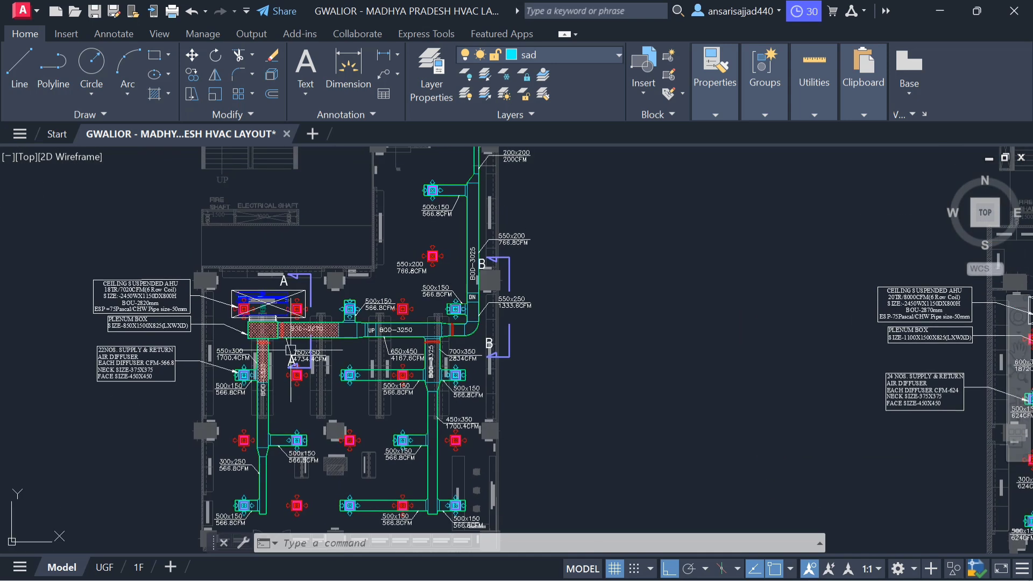
{"action": "left_click_drag", "start_coordinate": [698, 448], "coordinate": [380, 415]}
{"action": "scroll", "coordinate": [572, 489], "scroll_direction": "up", "scroll_amount": 4}
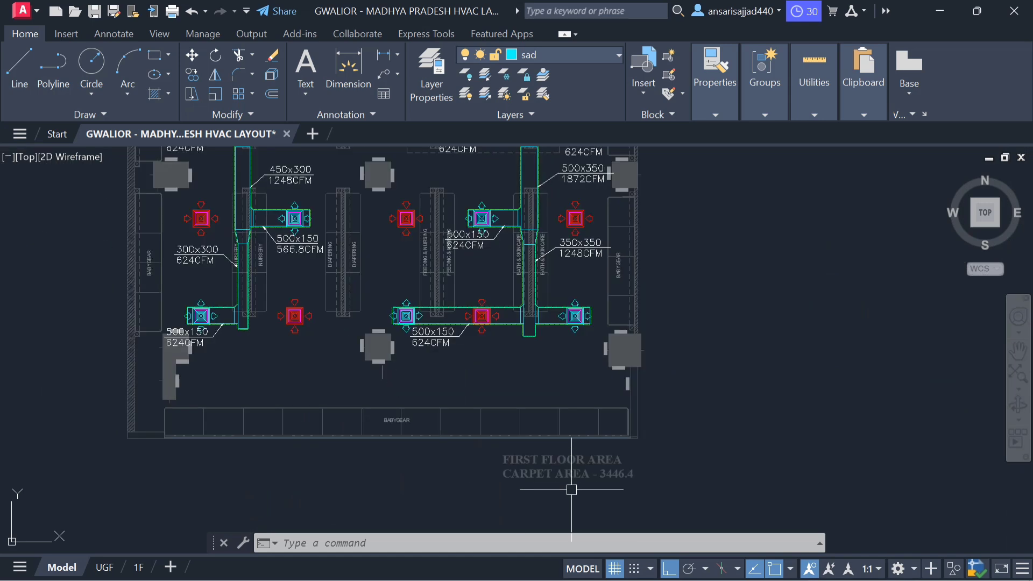
{"action": "scroll", "coordinate": [539, 354], "scroll_direction": "down", "scroll_amount": 6}
{"action": "left_click_drag", "start_coordinate": [363, 331], "coordinate": [606, 448]}
{"action": "scroll", "coordinate": [398, 427], "scroll_direction": "up", "scroll_amount": 4}
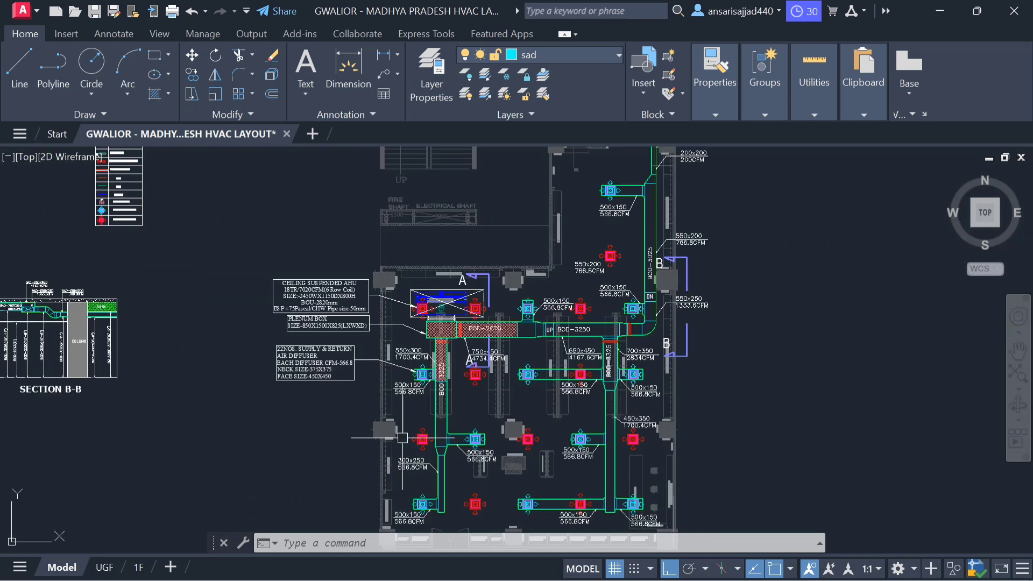
Inspect the ceiling suspended AHU and plenum box notes beside the upper ground floor plan
{"action": "mouse_move", "coordinate": [472, 339]}
{"action": "left_mouse_down"}
{"action": "mouse_move", "coordinate": [310, 233]}
{"action": "mouse_move", "coordinate": [326, 315]}
{"action": "left_mouse_up"}
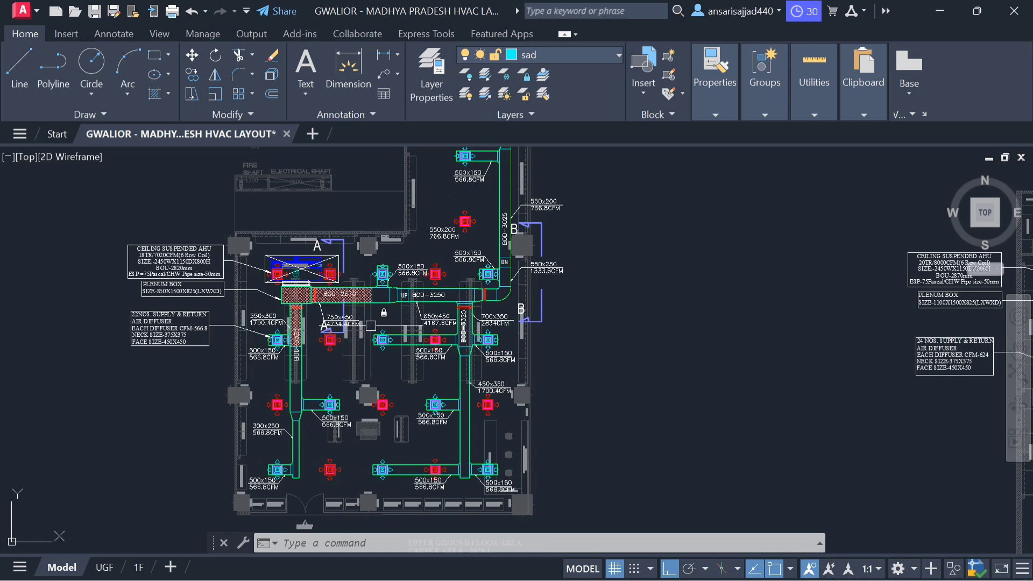
{"action": "left_click_drag", "start_coordinate": [368, 331], "coordinate": [375, 376]}
{"action": "scroll", "coordinate": [183, 262], "scroll_direction": "up", "scroll_amount": 5}
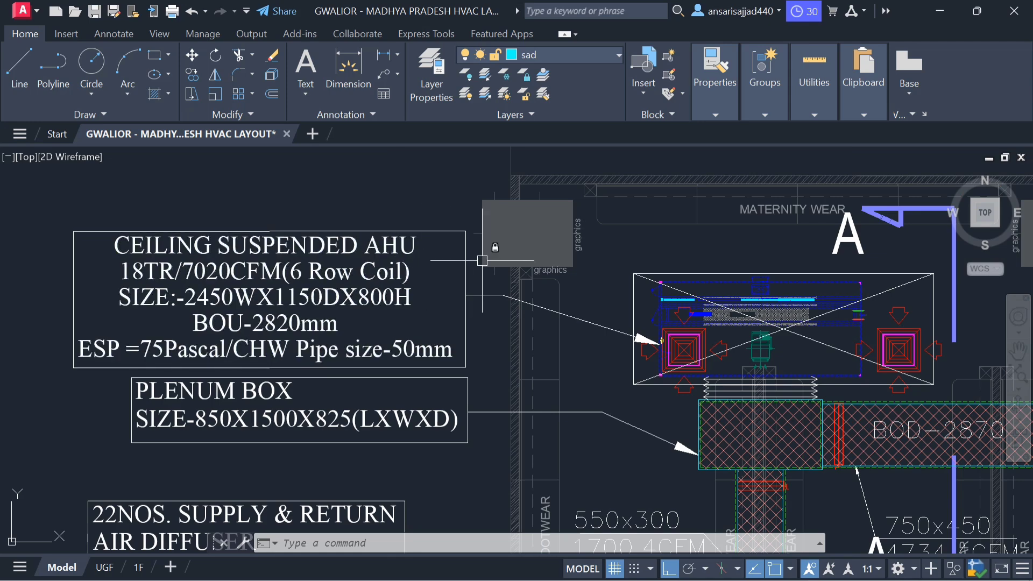
{"action": "scroll", "coordinate": [462, 264], "scroll_direction": "down", "scroll_amount": 4}
{"action": "scroll", "coordinate": [368, 250], "scroll_direction": "up", "scroll_amount": 4}
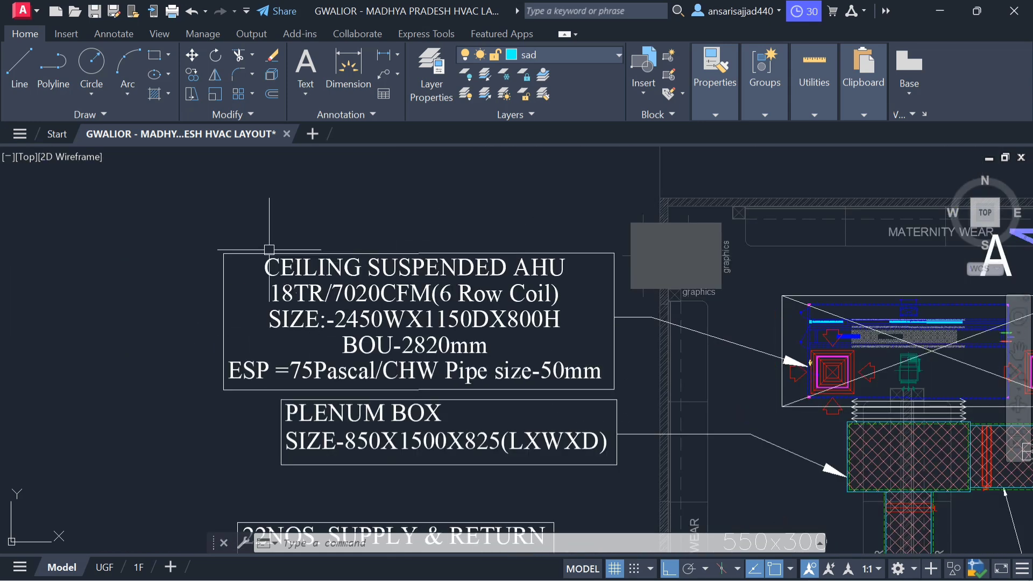
{"action": "scroll", "coordinate": [216, 260], "scroll_direction": "down", "scroll_amount": 4}
Examine the upper ground floor's main duct, branch ducts, diffusers and duct size labels from the AHU to the far air grilles
{"action": "left_click_drag", "start_coordinate": [572, 336], "coordinate": [442, 326]}
{"action": "scroll", "coordinate": [573, 278], "scroll_direction": "up", "scroll_amount": 4}
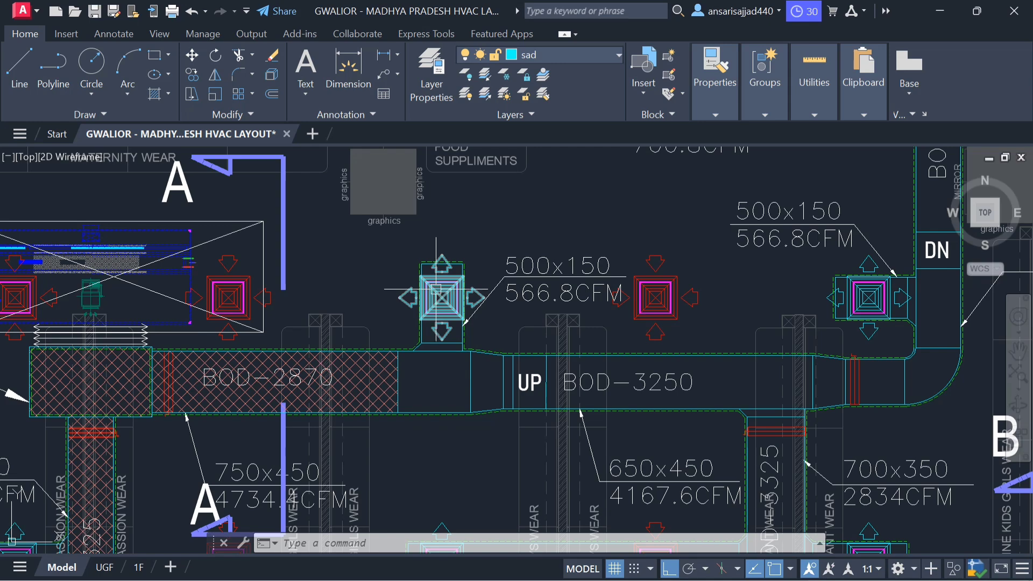
{"action": "scroll", "coordinate": [439, 295], "scroll_direction": "down", "scroll_amount": 4}
{"action": "scroll", "coordinate": [413, 292], "scroll_direction": "down", "scroll_amount": 6}
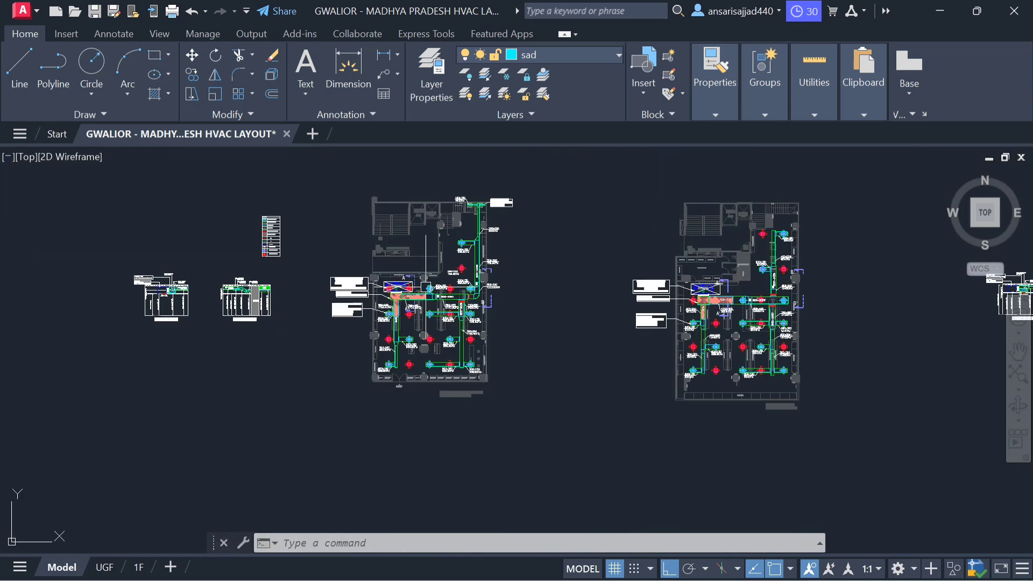
{"action": "scroll", "coordinate": [457, 213], "scroll_direction": "up", "scroll_amount": 5}
{"action": "scroll", "coordinate": [431, 392], "scroll_direction": "up", "scroll_amount": 6}
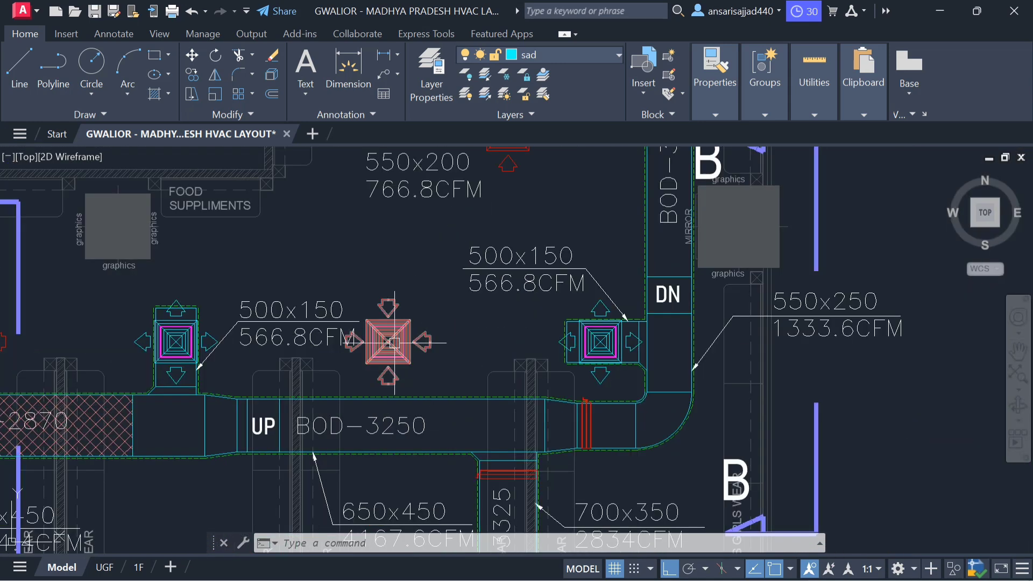
{"action": "scroll", "coordinate": [411, 335], "scroll_direction": "down", "scroll_amount": 4}
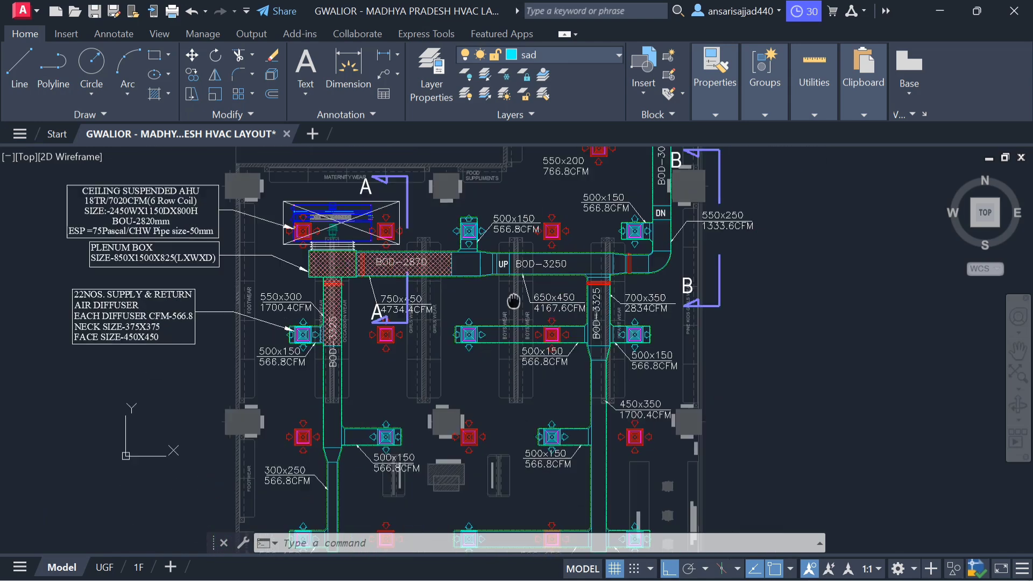
{"action": "scroll", "coordinate": [381, 297], "scroll_direction": "up", "scroll_amount": 4}
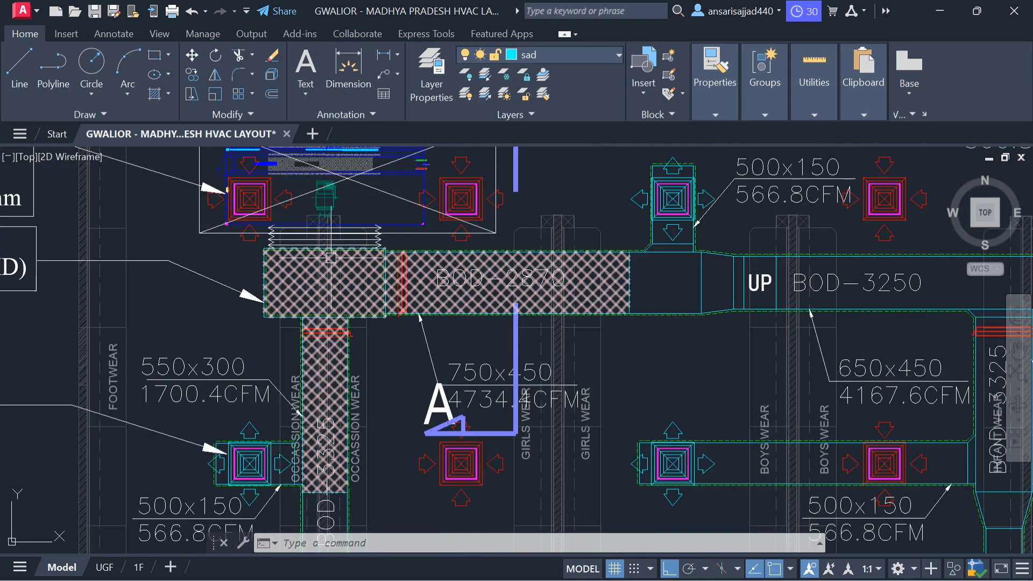
{"action": "scroll", "coordinate": [331, 258], "scroll_direction": "down", "scroll_amount": 4}
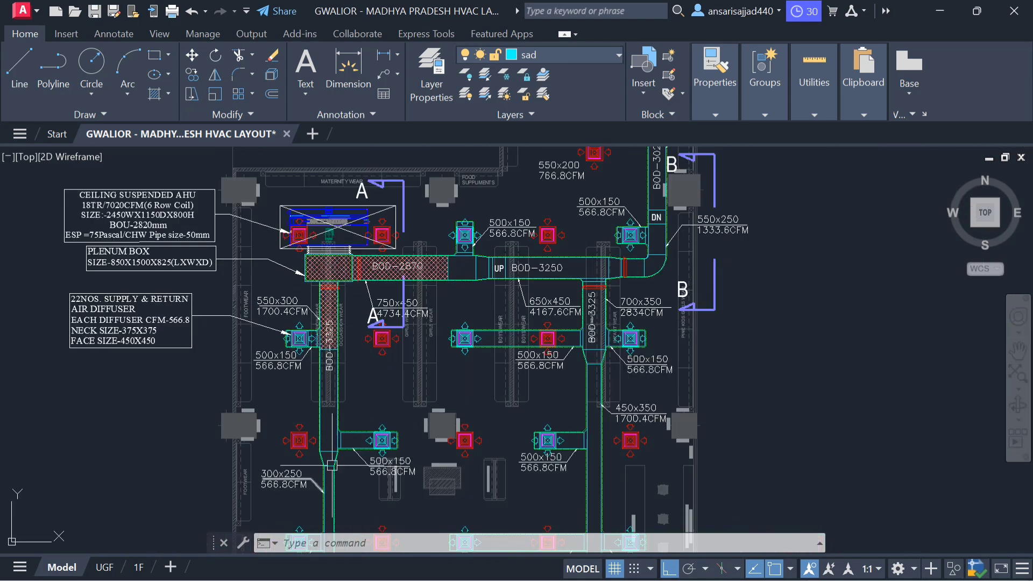
{"action": "scroll", "coordinate": [484, 323], "scroll_direction": "down", "scroll_amount": 5}
{"action": "scroll", "coordinate": [597, 358], "scroll_direction": "up", "scroll_amount": 3}
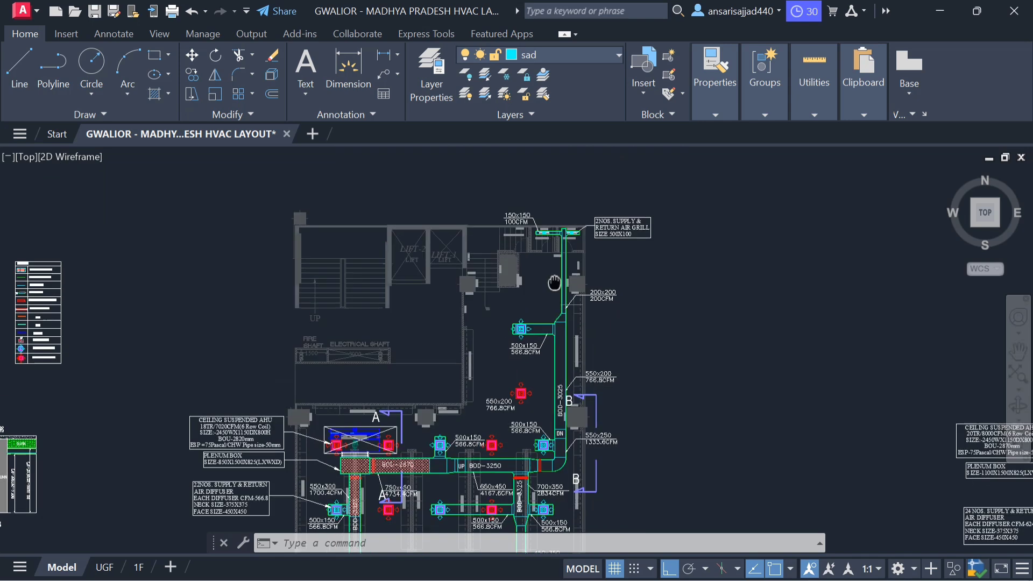
{"action": "scroll", "coordinate": [397, 410], "scroll_direction": "up", "scroll_amount": 3}
{"action": "scroll", "coordinate": [397, 410], "scroll_direction": "down", "scroll_amount": 7}
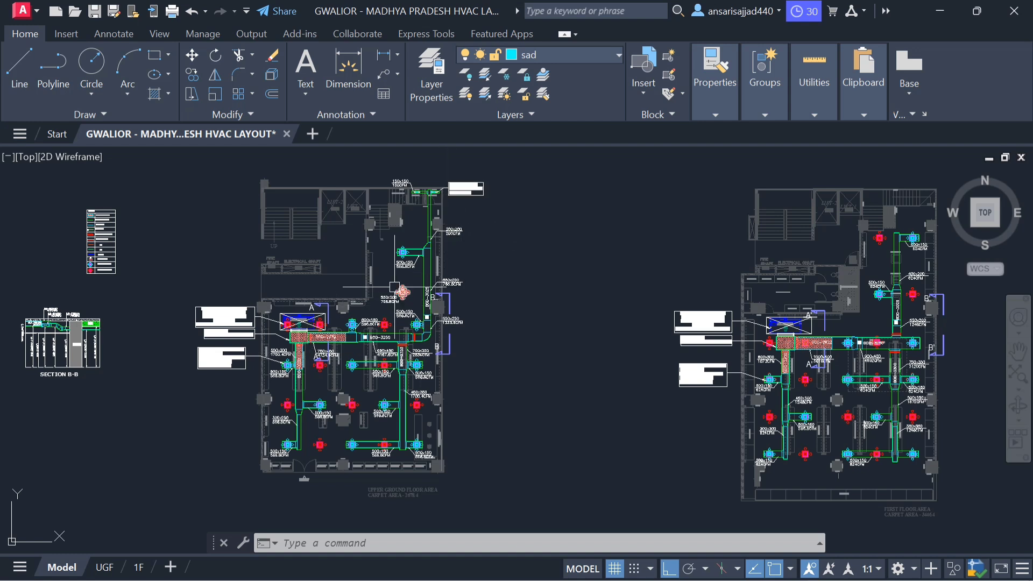
{"action": "mouse_move", "coordinate": [377, 316]}
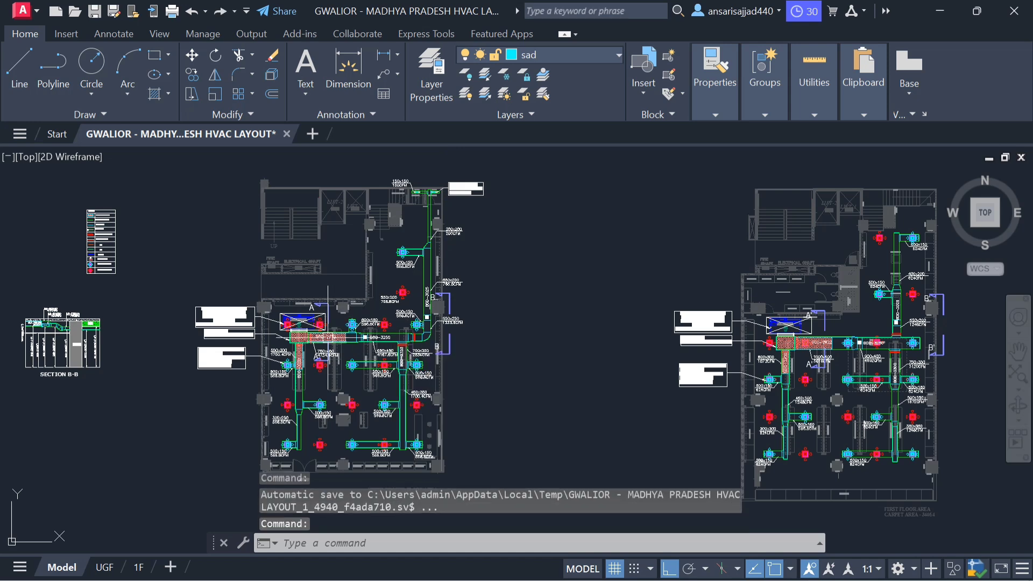
{"action": "scroll", "coordinate": [265, 429], "scroll_direction": "up", "scroll_amount": 3}
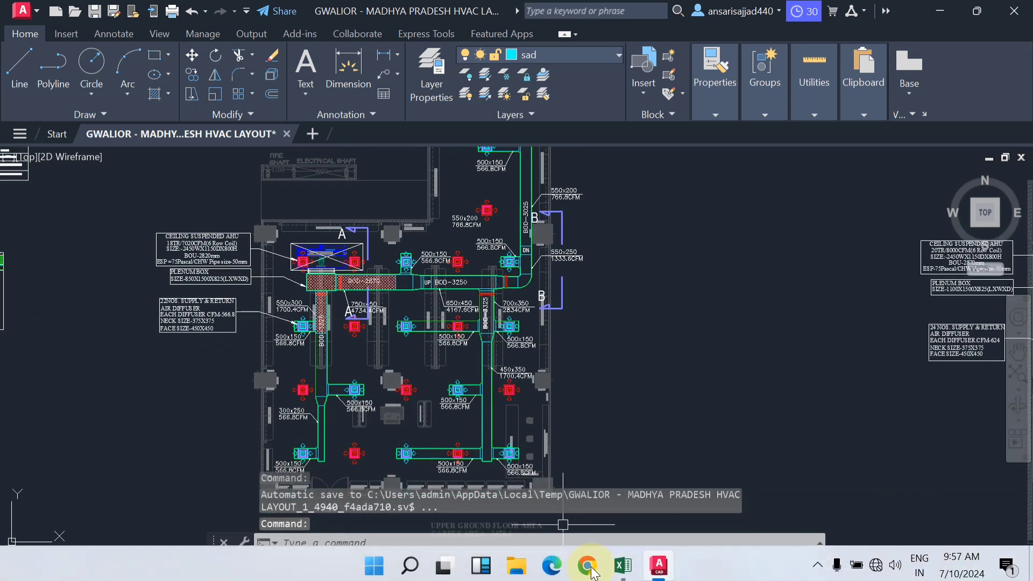
Switch to the HVAC Take off Quantity workbook in Excel and review the first reducer's tag, width and height cells on the Duct QTY sheet
{"action": "left_click", "coordinate": [622, 563]}
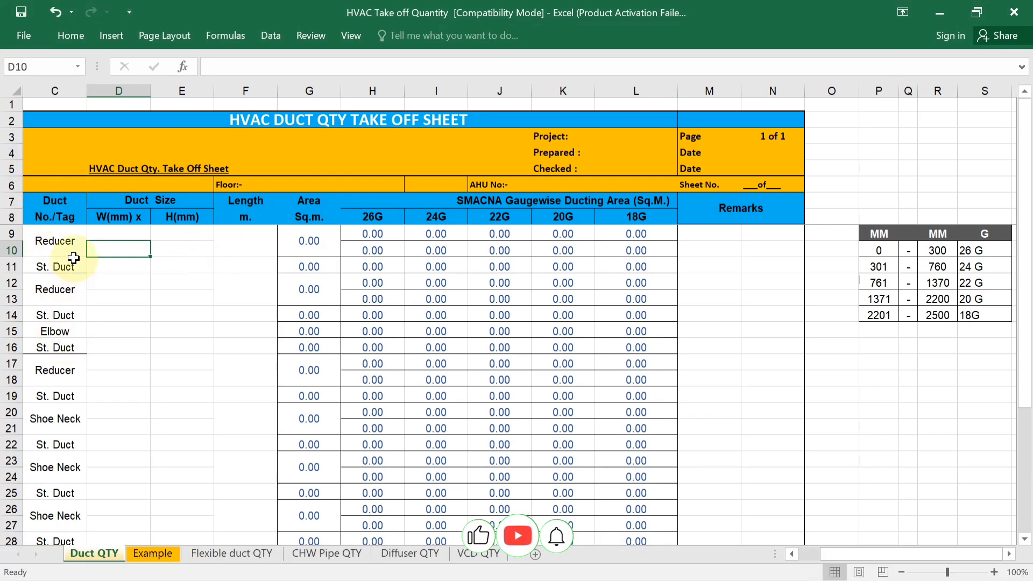
{"action": "left_click", "coordinate": [73, 239]}
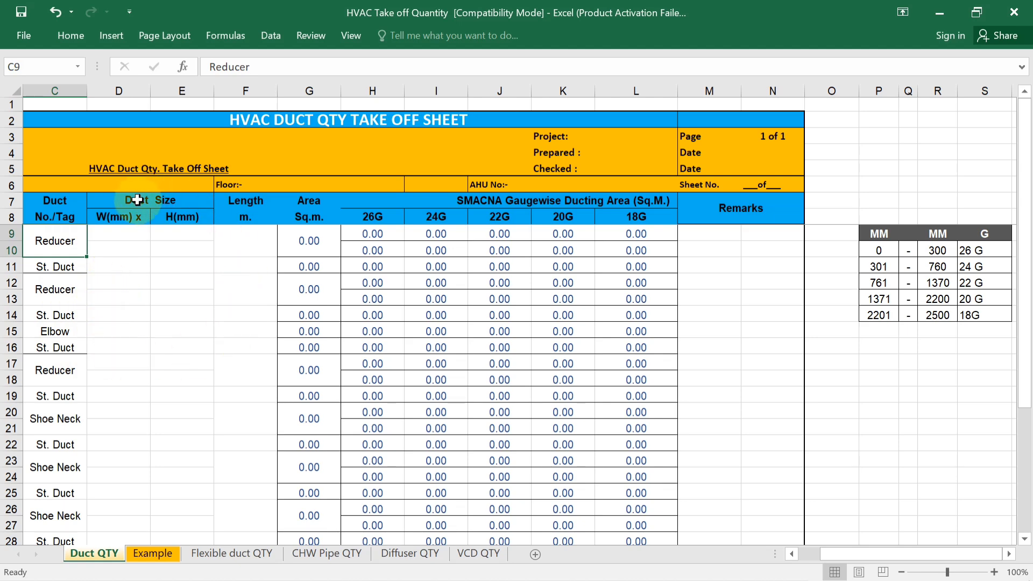
{"action": "left_click", "coordinate": [130, 238]}
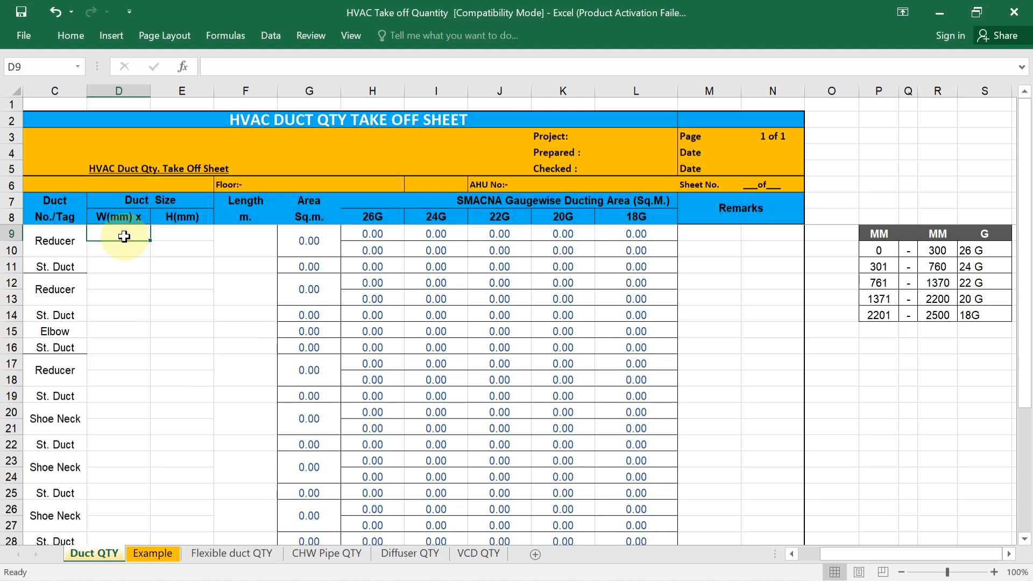
{"action": "left_click", "coordinate": [177, 234]}
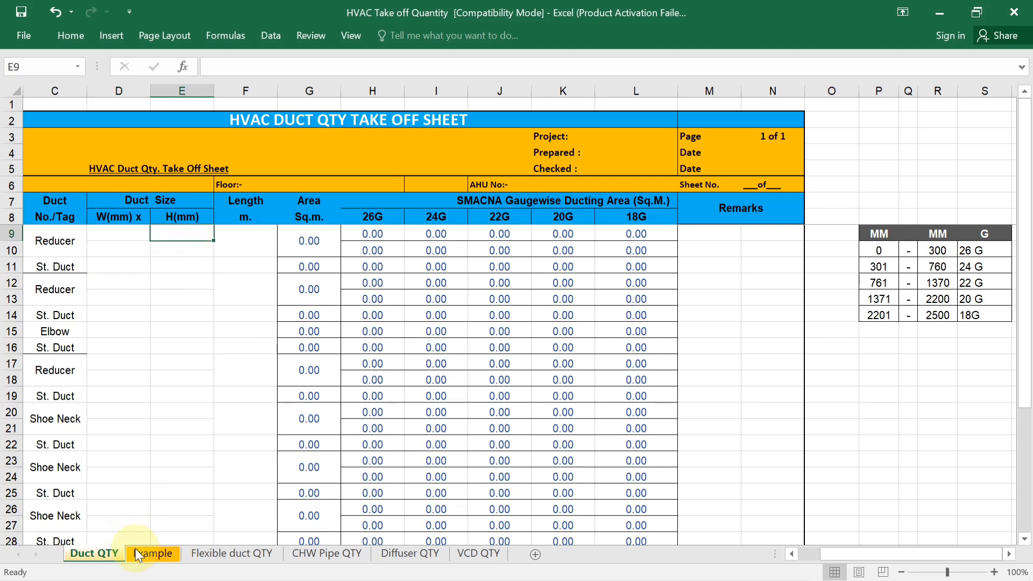
Glance at the AutoCAD layout, return to Excel and review the first reducer's width, height and length cells
{"action": "left_click", "coordinate": [658, 563]}
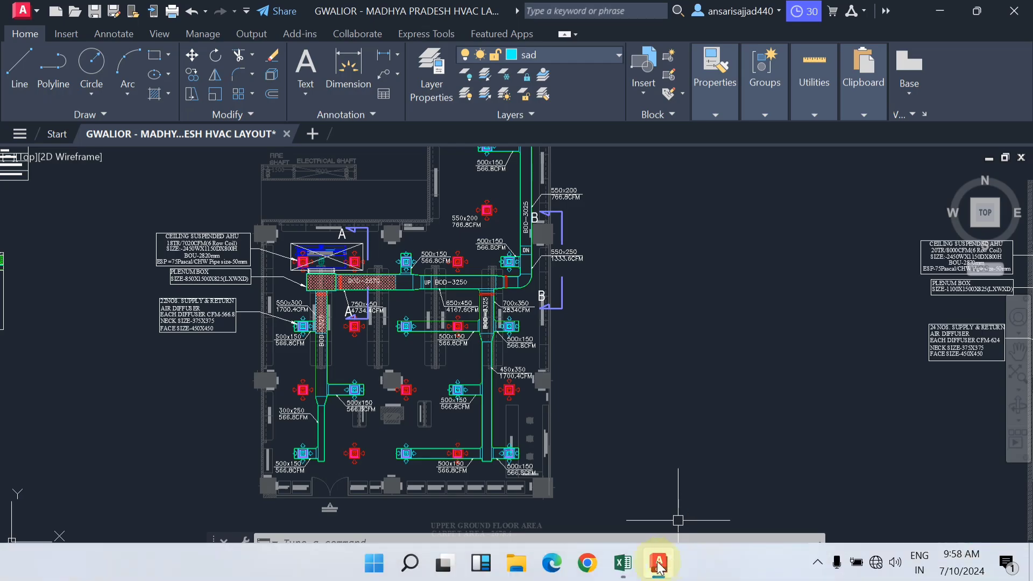
{"action": "left_click", "coordinate": [625, 565]}
{"action": "left_click", "coordinate": [123, 235]}
{"action": "left_click", "coordinate": [209, 232]}
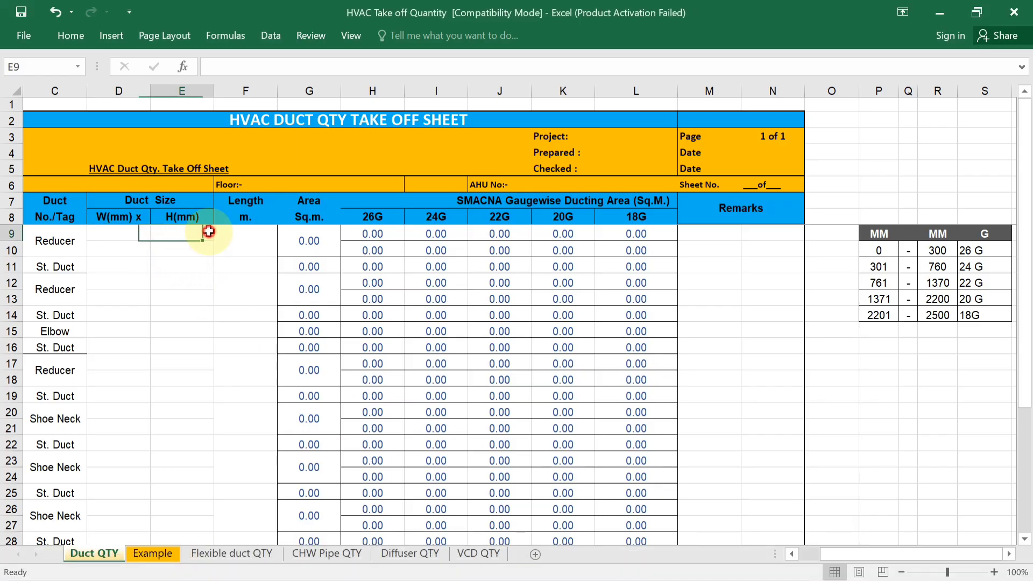
{"action": "left_click", "coordinate": [247, 229]}
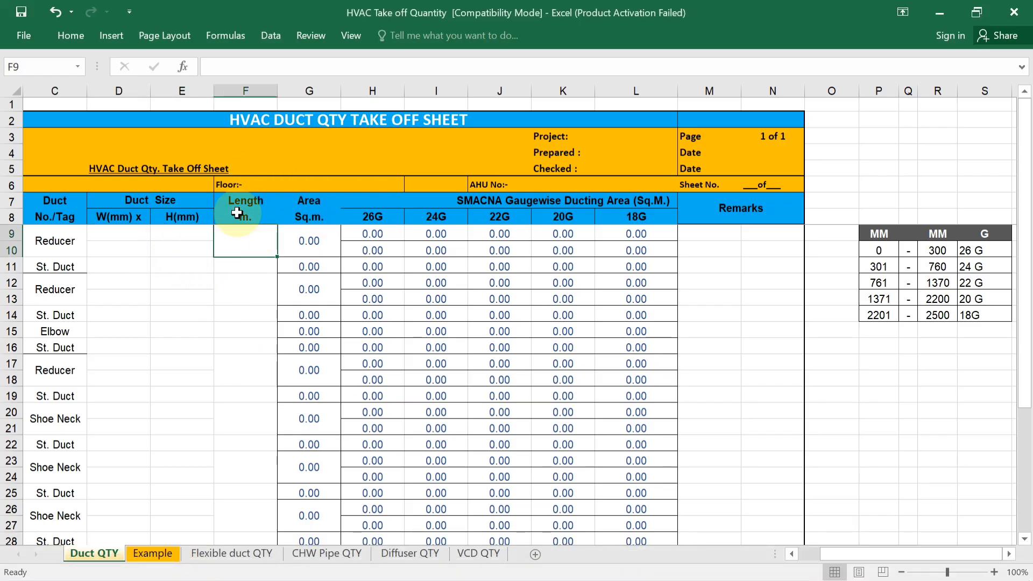
Review the area formulas of the first reducer and straight duct, and the total formulas for ducting summary and number of duct sheets
{"action": "left_click", "coordinate": [300, 240]}
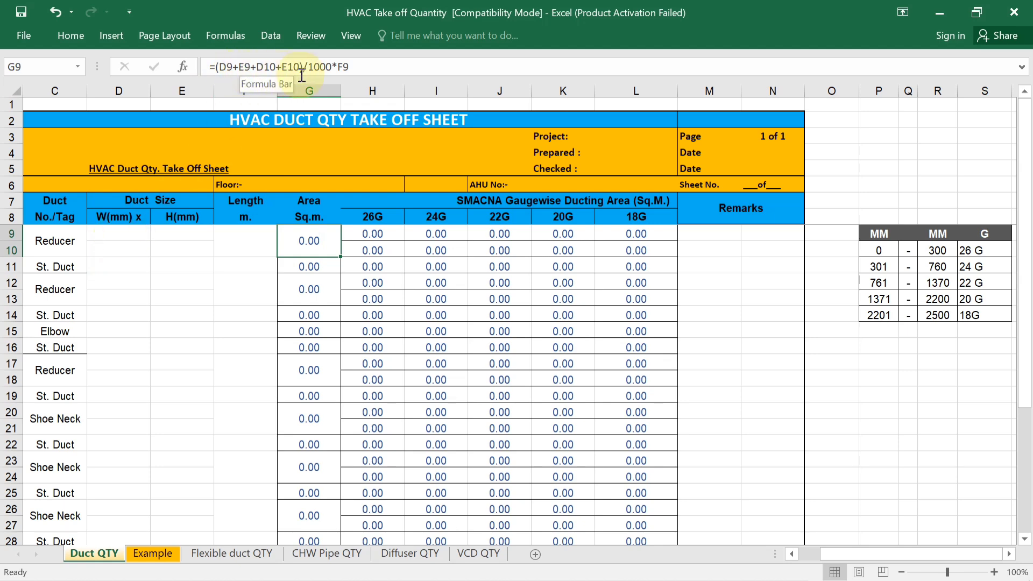
{"action": "left_click", "coordinate": [323, 268]}
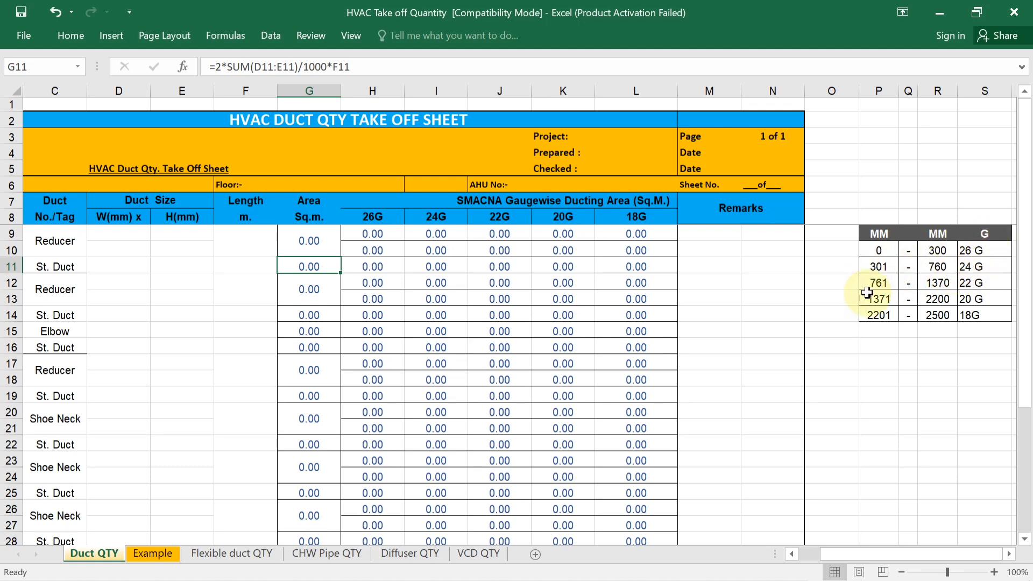
{"action": "scroll", "coordinate": [499, 276], "scroll_direction": "down", "scroll_amount": 4}
{"action": "scroll", "coordinate": [498, 277], "scroll_direction": "down", "scroll_amount": 1}
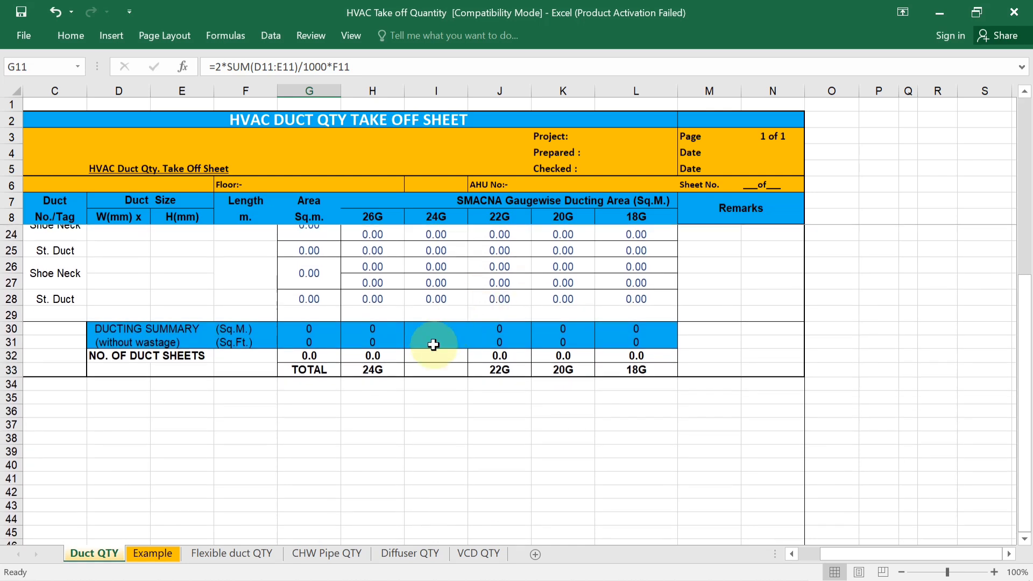
{"action": "left_click", "coordinate": [311, 328]}
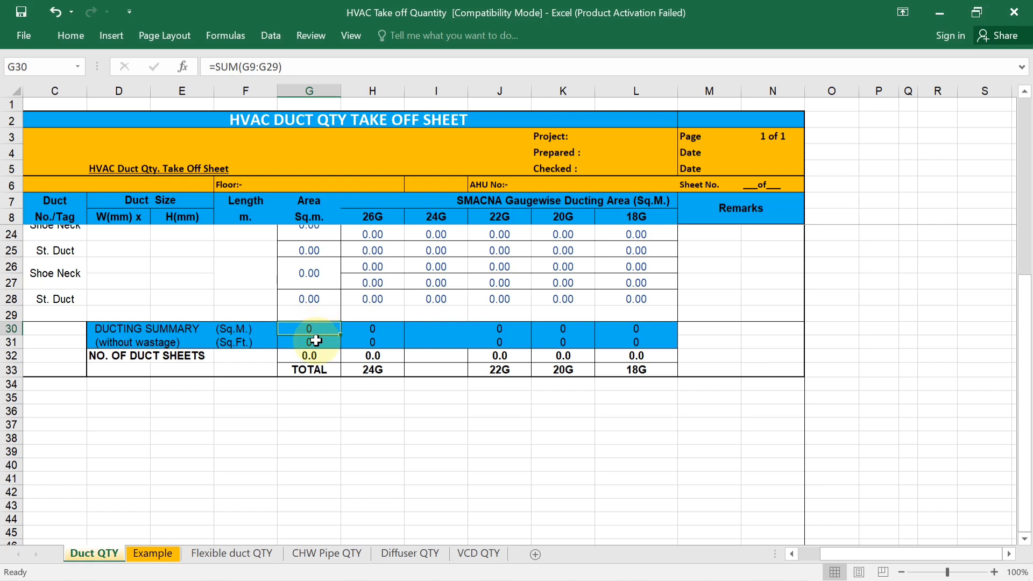
{"action": "left_click", "coordinate": [316, 340]}
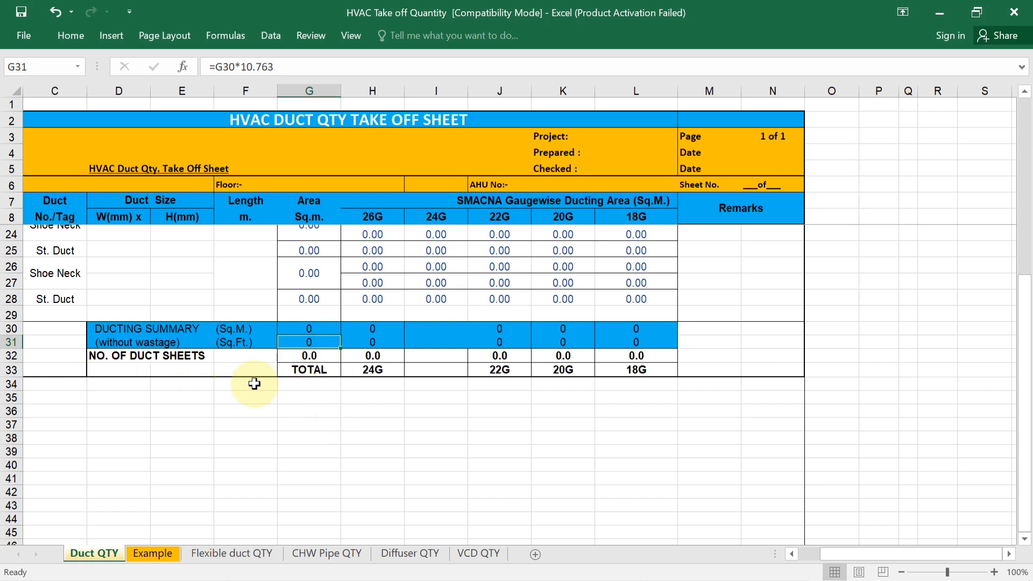
{"action": "left_click", "coordinate": [298, 357]}
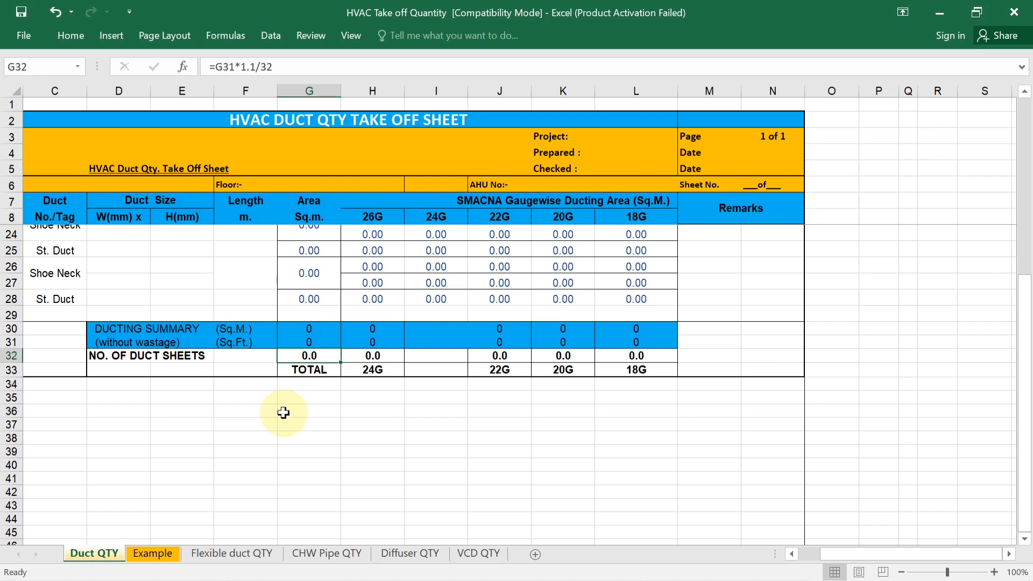
Return to the first rows of the take-off sheet and switch to the HVAC layout drawing in AutoCAD
{"action": "scroll", "coordinate": [283, 413], "scroll_direction": "up", "scroll_amount": 5}
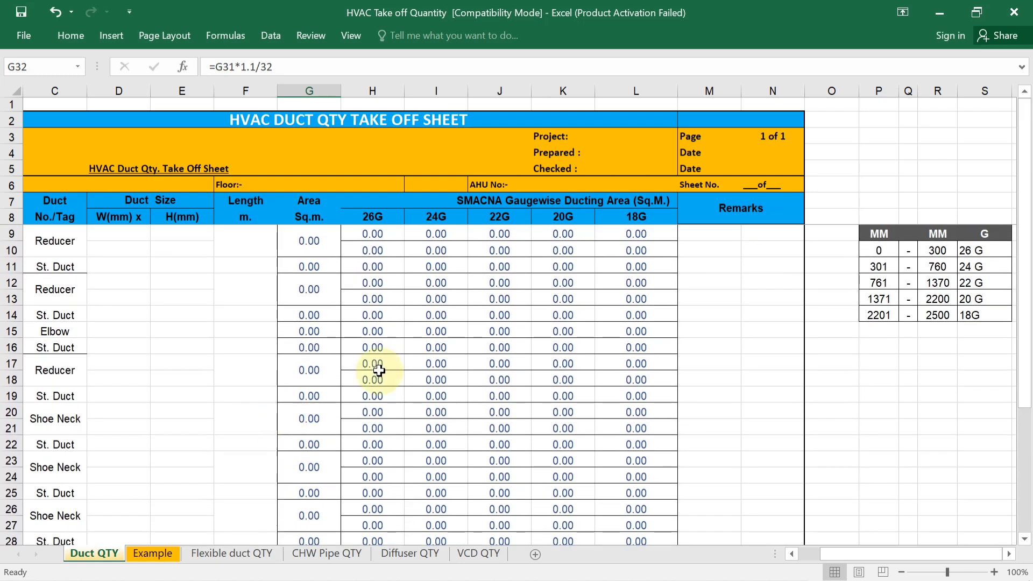
{"action": "mouse_move", "coordinate": [658, 563]}
{"action": "left_click", "coordinate": [615, 476]}
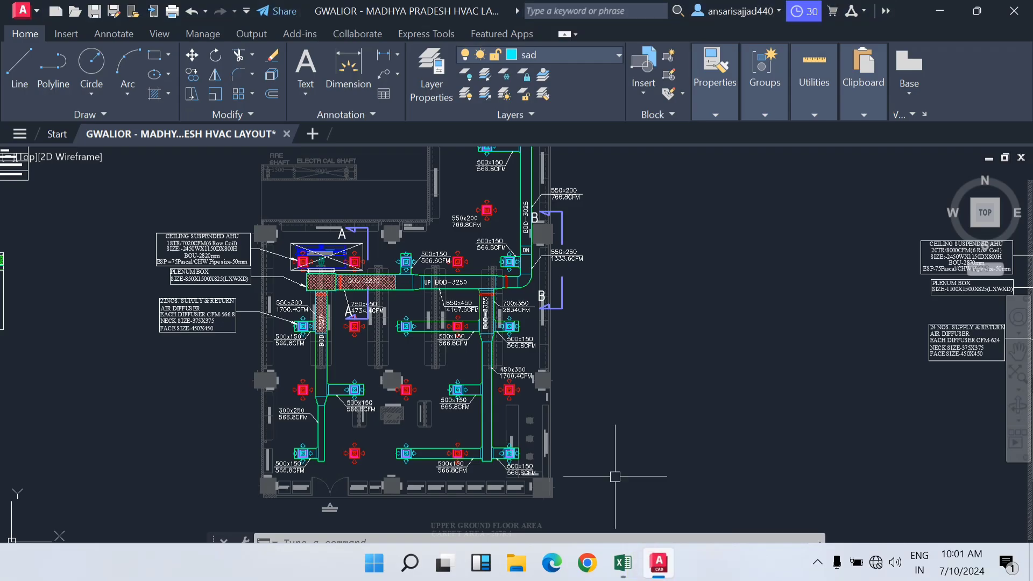
Examine the duct routing and size labels on the upper ground floor and first floor layouts
{"action": "scroll", "coordinate": [308, 321], "scroll_direction": "down", "scroll_amount": 3}
{"action": "scroll", "coordinate": [308, 321], "scroll_direction": "up", "scroll_amount": 1}
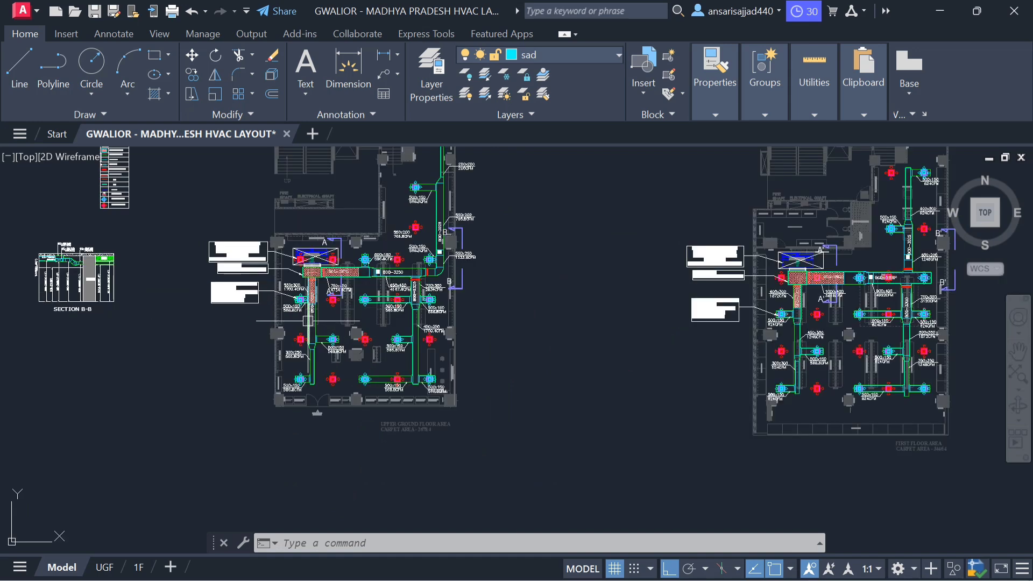
{"action": "left_click_drag", "start_coordinate": [473, 277], "coordinate": [474, 288]}
{"action": "mouse_move", "coordinate": [479, 209]}
{"action": "left_mouse_down"}
{"action": "mouse_move", "coordinate": [460, 272]}
{"action": "mouse_move", "coordinate": [447, 217]}
{"action": "left_mouse_up"}
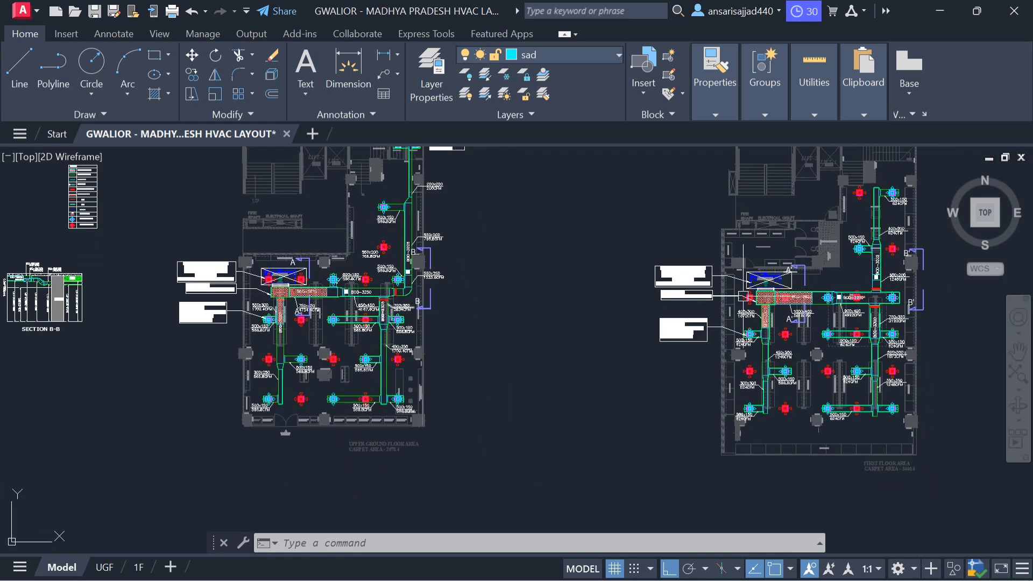
{"action": "mouse_move", "coordinate": [835, 299]}
{"action": "left_mouse_down"}
{"action": "mouse_move", "coordinate": [416, 334]}
{"action": "mouse_move", "coordinate": [763, 341]}
{"action": "mouse_move", "coordinate": [860, 312]}
{"action": "left_mouse_up"}
{"action": "scroll", "coordinate": [388, 307], "scroll_direction": "up", "scroll_amount": 2}
{"action": "scroll", "coordinate": [488, 311], "scroll_direction": "up", "scroll_amount": 4}
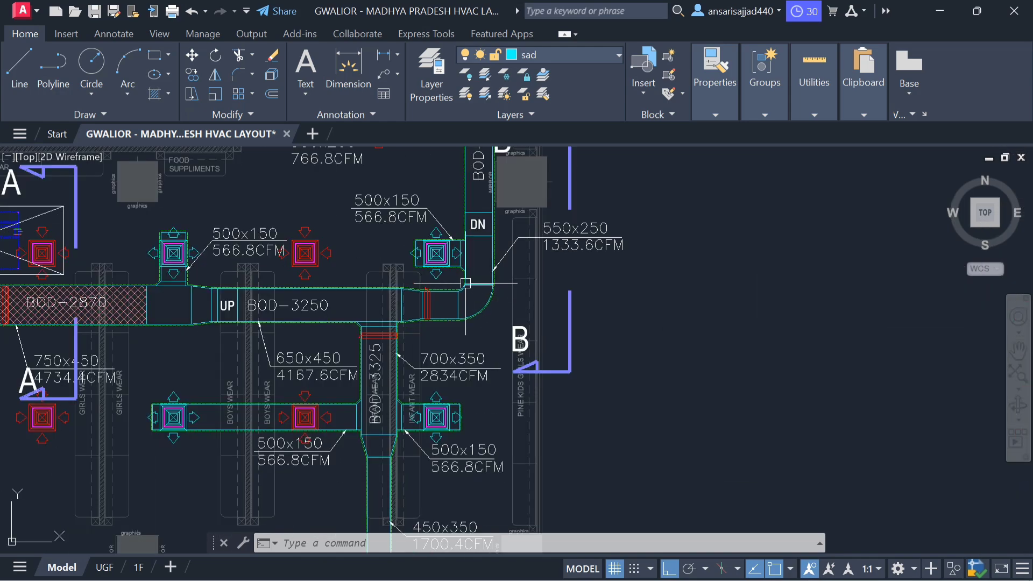
{"action": "scroll", "coordinate": [497, 299], "scroll_direction": "down", "scroll_amount": 6}
{"action": "scroll", "coordinate": [387, 323], "scroll_direction": "up", "scroll_amount": 3}
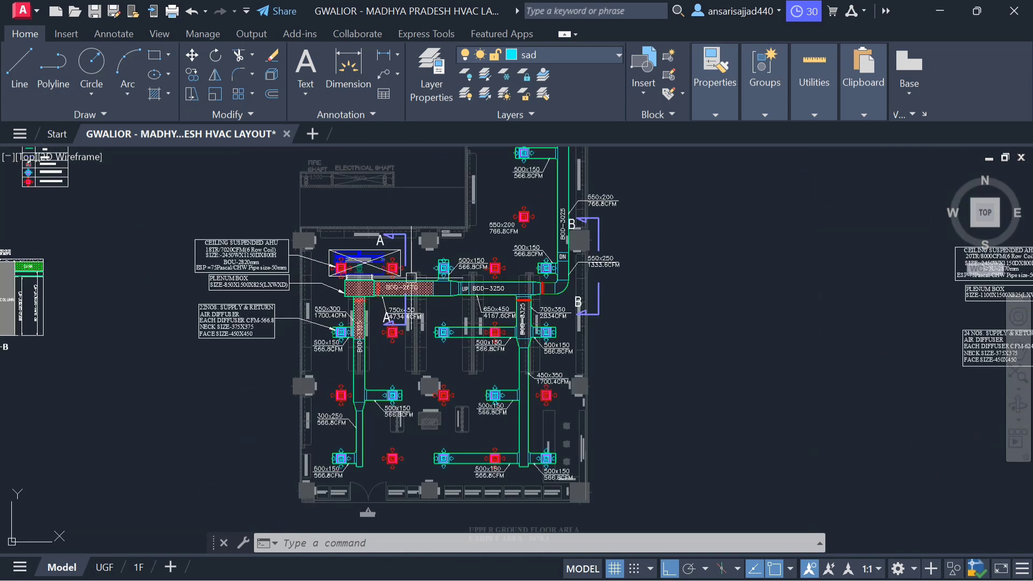
{"action": "scroll", "coordinate": [427, 304], "scroll_direction": "down", "scroll_amount": 3}
{"action": "left_click_drag", "start_coordinate": [514, 337], "coordinate": [389, 356]}
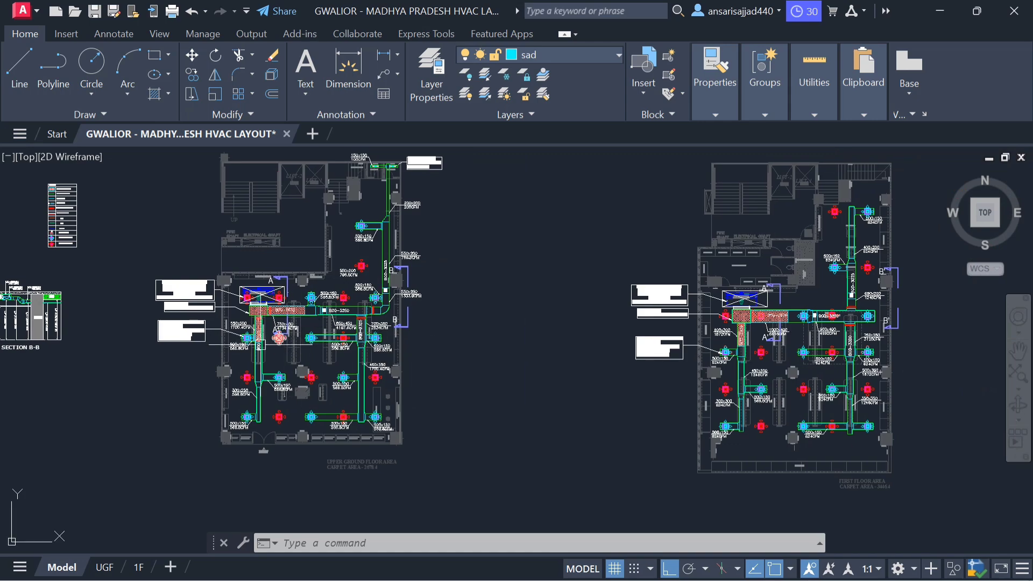
Measure the horizontal side of the upper ground floor plenum box with a linear dimension, without placing it
{"action": "scroll", "coordinate": [191, 338], "scroll_direction": "up", "scroll_amount": 4}
{"action": "left_click_drag", "start_coordinate": [348, 306], "coordinate": [346, 315]}
{"action": "scroll", "coordinate": [346, 315], "scroll_direction": "up", "scroll_amount": 5}
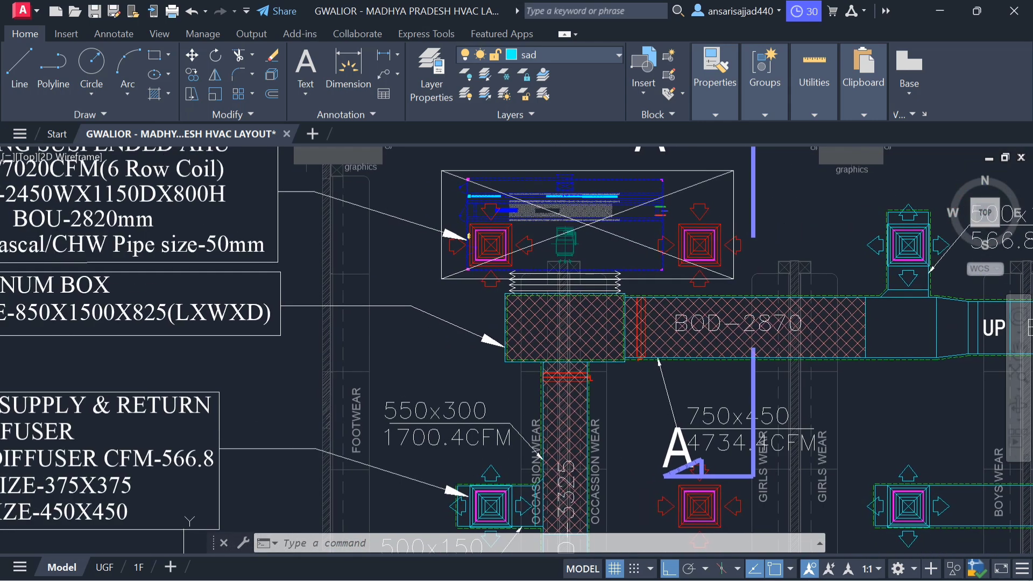
{"action": "scroll", "coordinate": [474, 325], "scroll_direction": "down", "scroll_amount": 2}
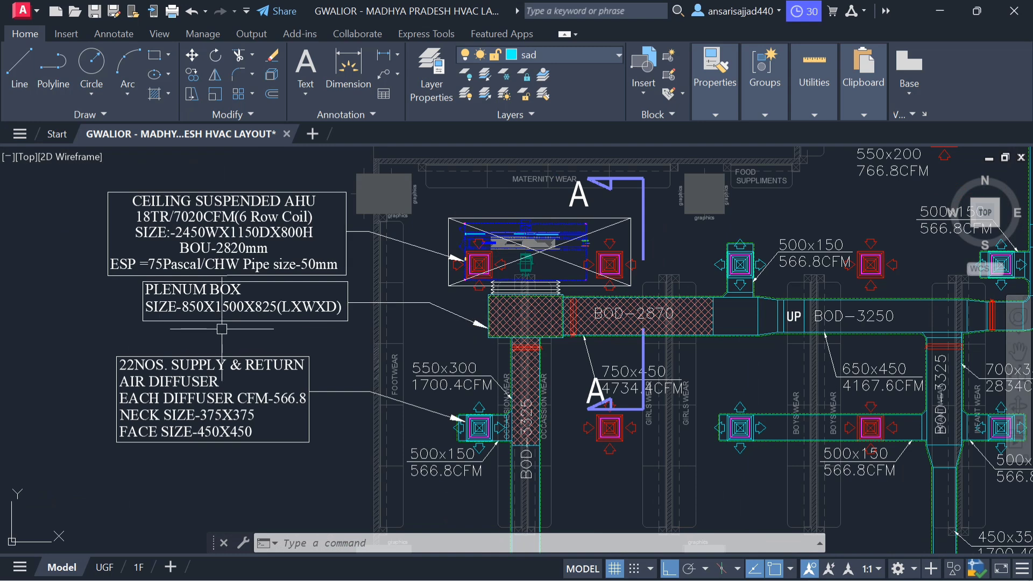
{"action": "scroll", "coordinate": [457, 330], "scroll_direction": "up", "scroll_amount": 2}
{"action": "key", "text": "Escape"}
{"action": "type", "text": "dli"}
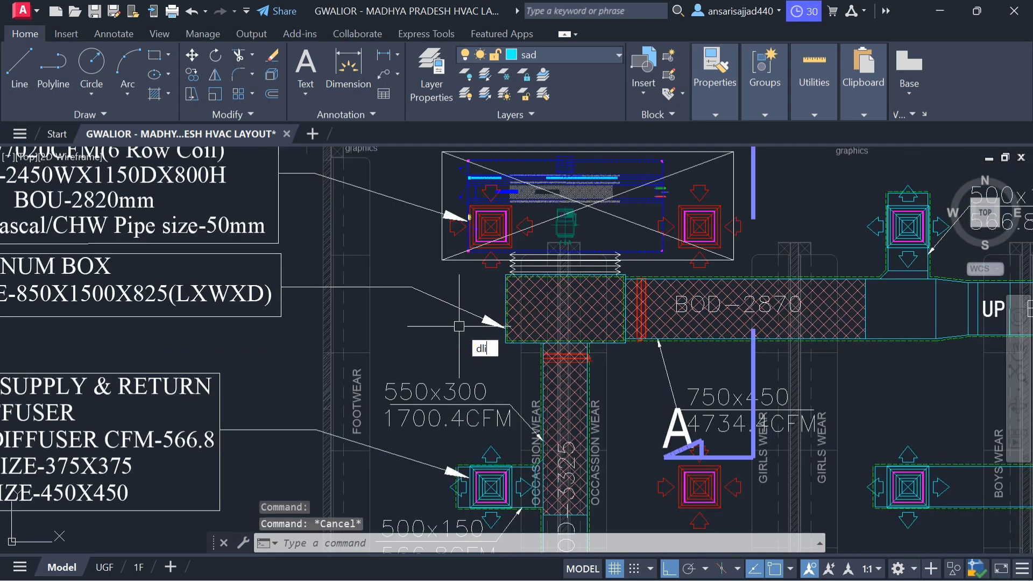
{"action": "key", "text": "Return"}
{"action": "scroll", "coordinate": [517, 301], "scroll_direction": "up", "scroll_amount": 4}
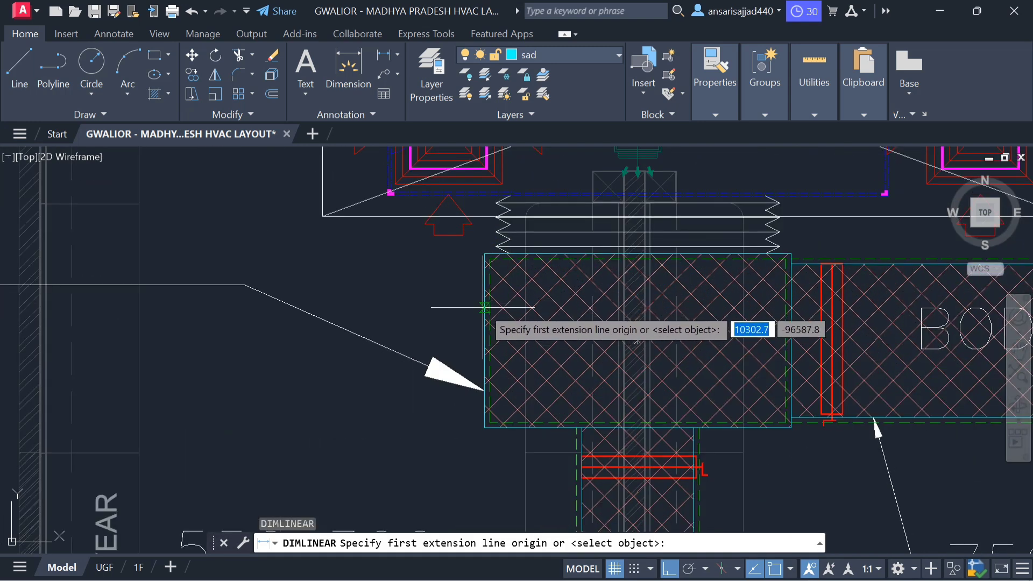
{"action": "left_click", "coordinate": [485, 307]}
{"action": "left_click", "coordinate": [787, 309]}
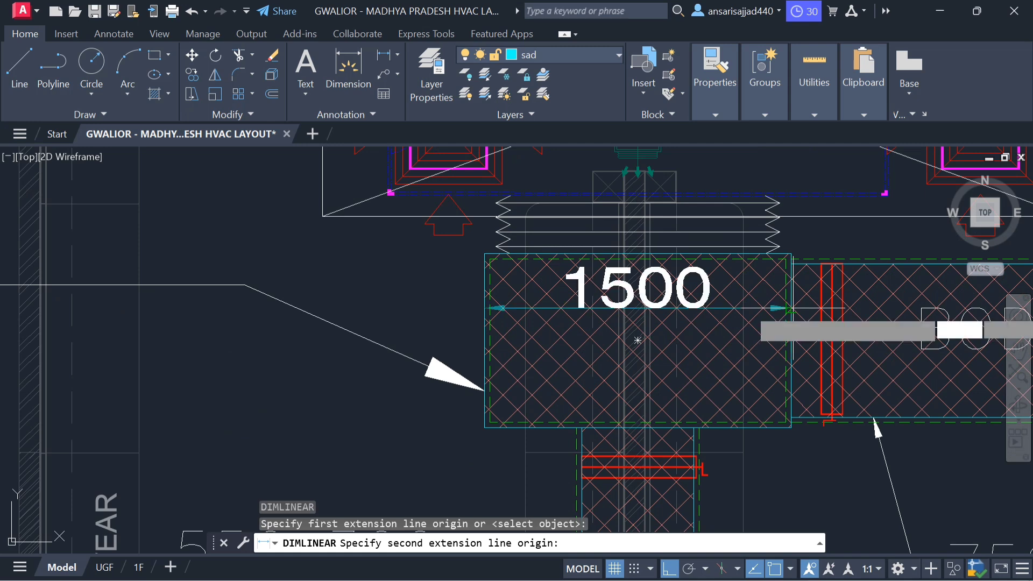
{"action": "key", "text": "Escape"}
Measure the vertical side of the same plenum box with a linear dimension, without placing it
{"action": "right_click", "coordinate": [406, 260]}
{"action": "left_click", "coordinate": [484, 269]}
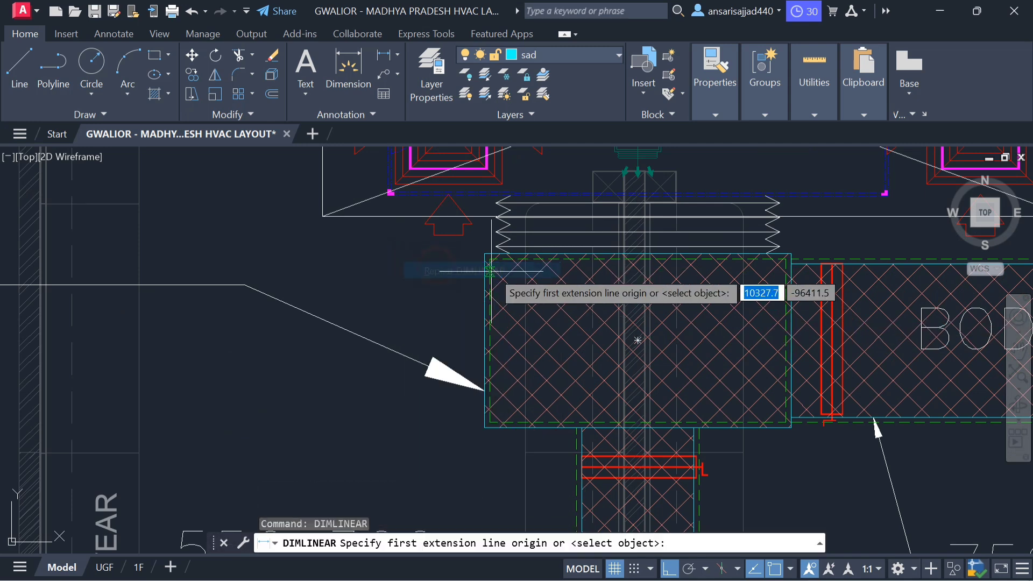
{"action": "scroll", "coordinate": [490, 257], "scroll_direction": "up", "scroll_amount": 2}
{"action": "left_click", "coordinate": [490, 257]}
{"action": "scroll", "coordinate": [490, 258], "scroll_direction": "down", "scroll_amount": 2}
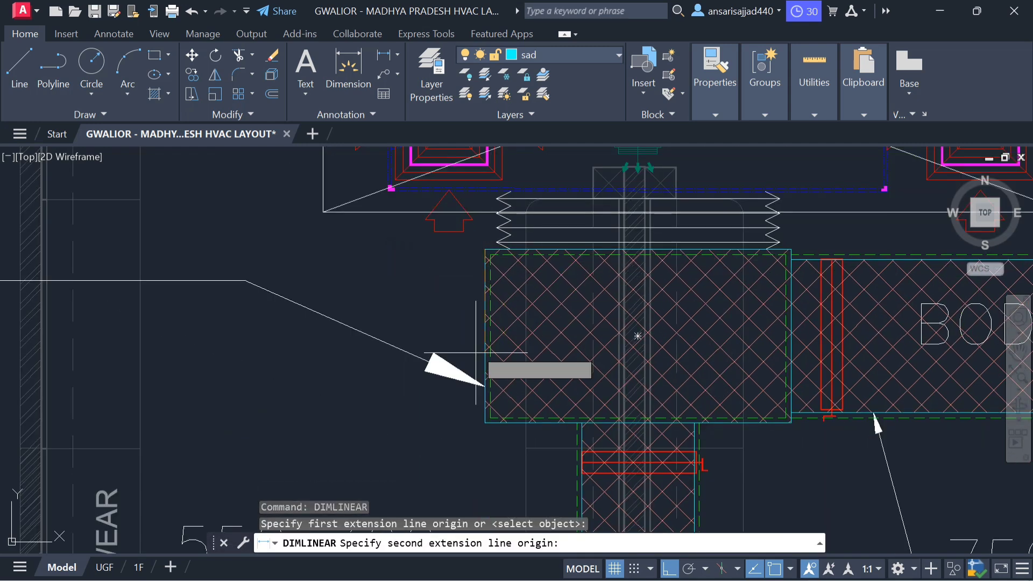
{"action": "left_click", "coordinate": [488, 419]}
{"action": "key", "text": "Escape"}
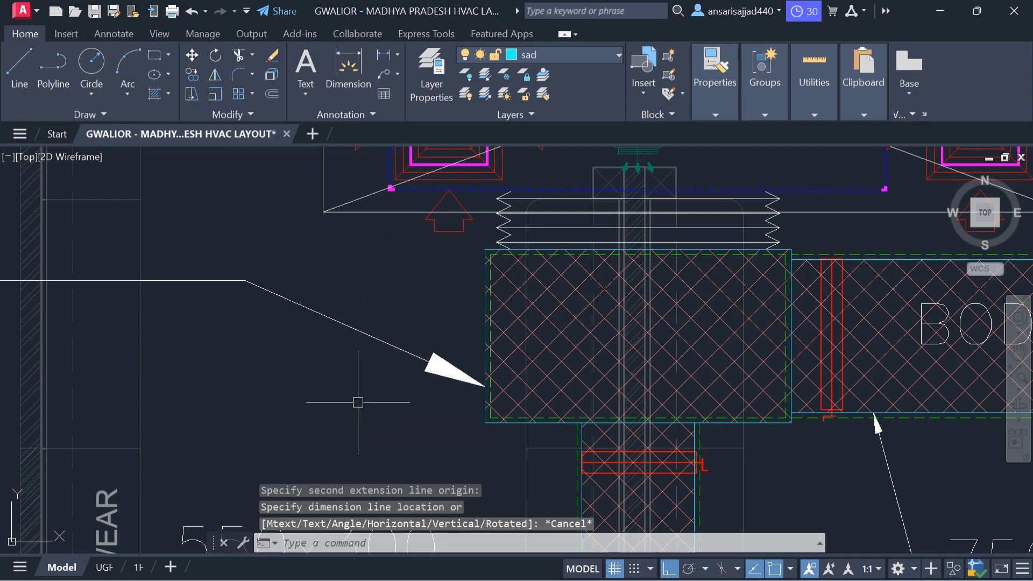
{"action": "scroll", "coordinate": [357, 404], "scroll_direction": "down", "scroll_amount": 3}
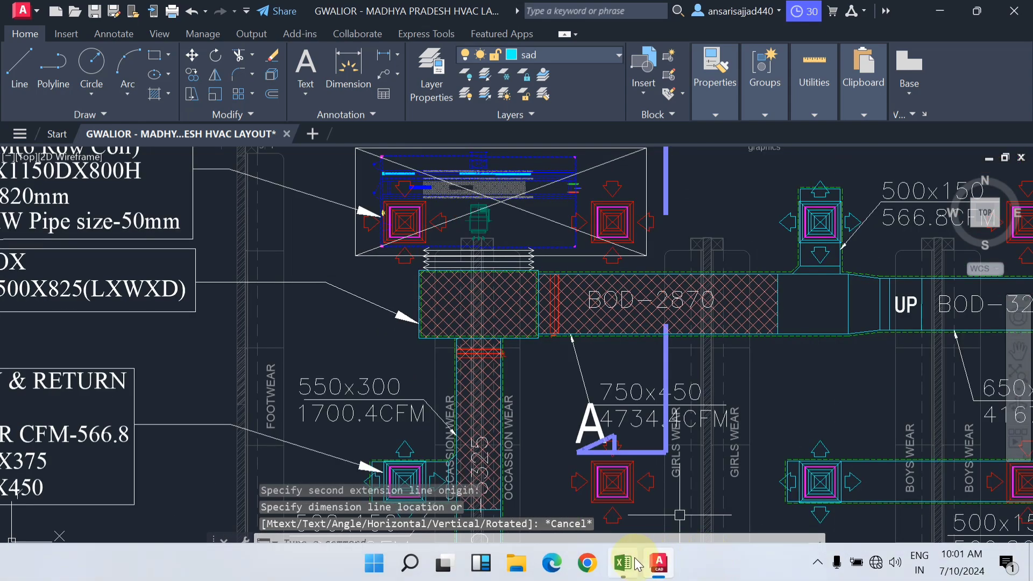
Switch to the HVAC Take off Quantity workbook in Excel and delete row 9 of the Duct QTY sheet
{"action": "left_click", "coordinate": [638, 563]}
{"action": "left_click", "coordinate": [63, 248]}
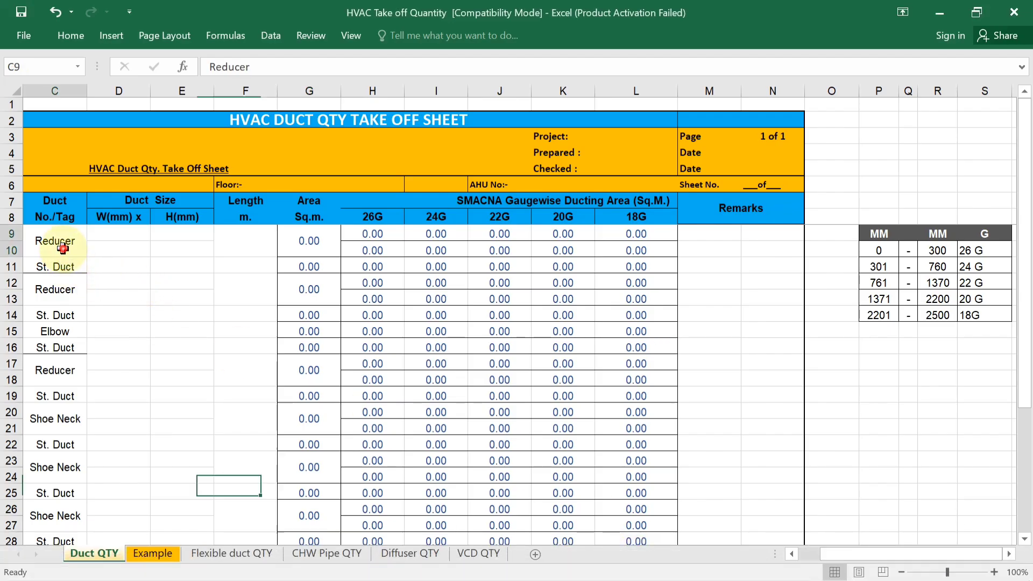
{"action": "right_click", "coordinate": [13, 234]}
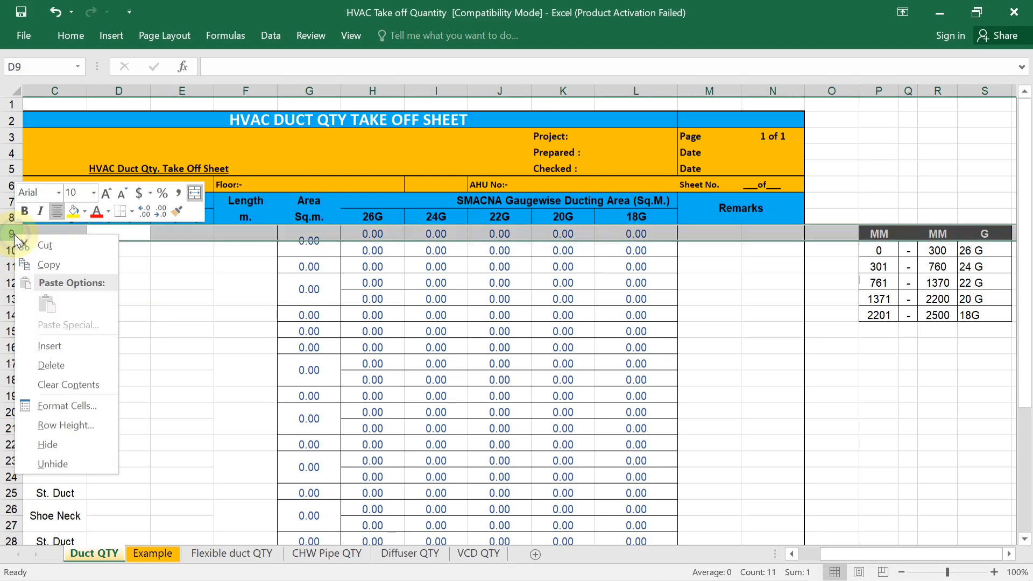
{"action": "left_click", "coordinate": [56, 365]}
Replace the St. Duct tag in cell C10 with Plenum
{"action": "left_click", "coordinate": [64, 250]}
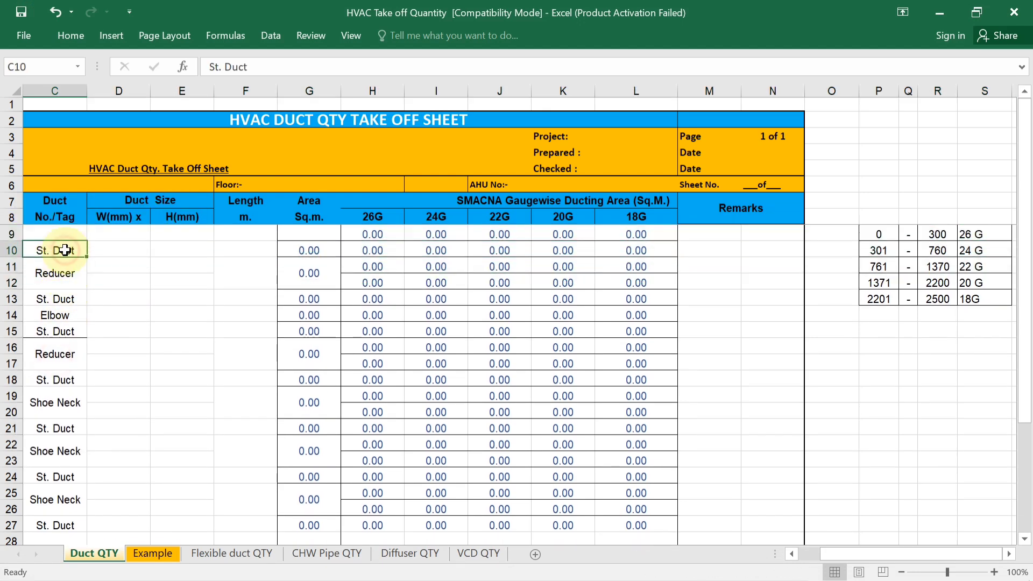
{"action": "left_click", "coordinate": [67, 235]}
{"action": "left_click", "coordinate": [66, 253]}
{"action": "type", "text": "Plenum"}
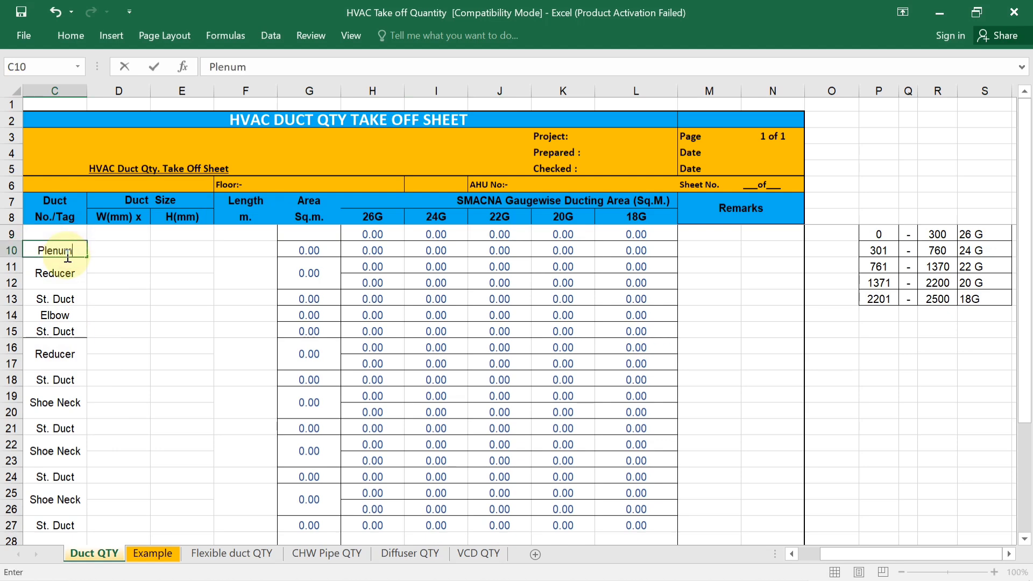
{"action": "left_click", "coordinate": [134, 261]}
Check the plenum box label in the AutoCAD layout, then return to Excel and set the plenum's width to 1500 mm
{"action": "left_click", "coordinate": [136, 250]}
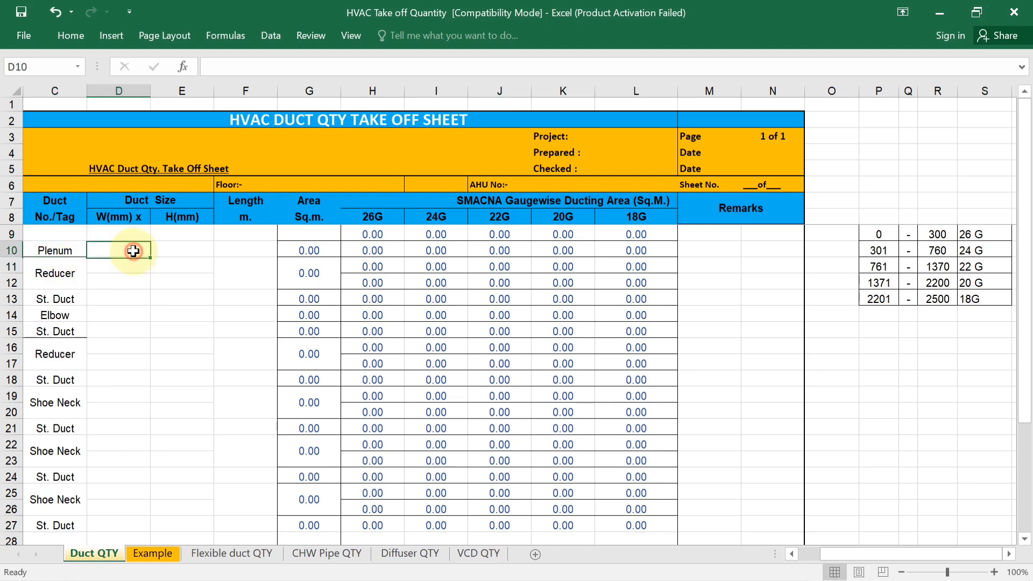
{"action": "left_click", "coordinate": [658, 563]}
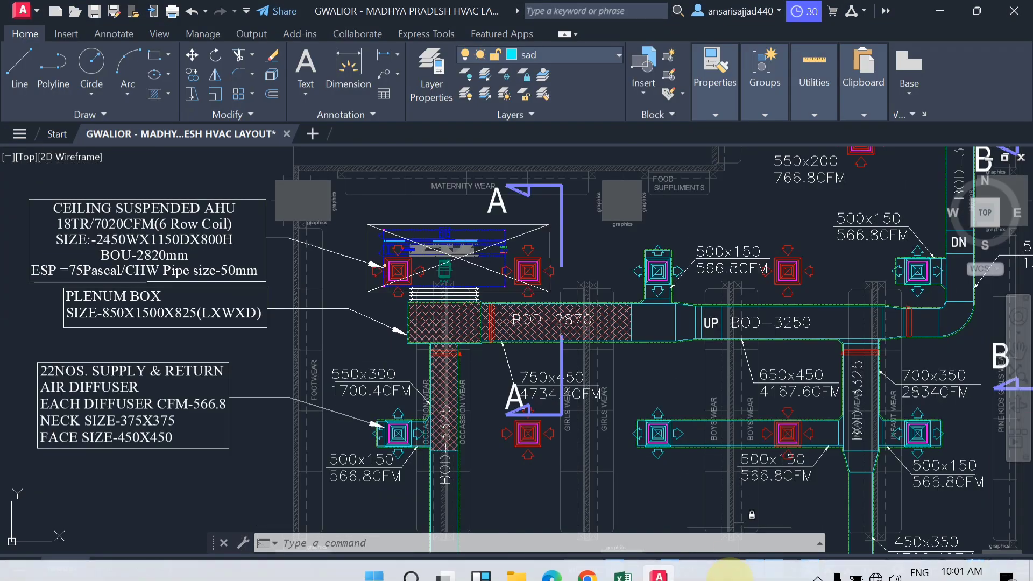
{"action": "left_click", "coordinate": [622, 562]}
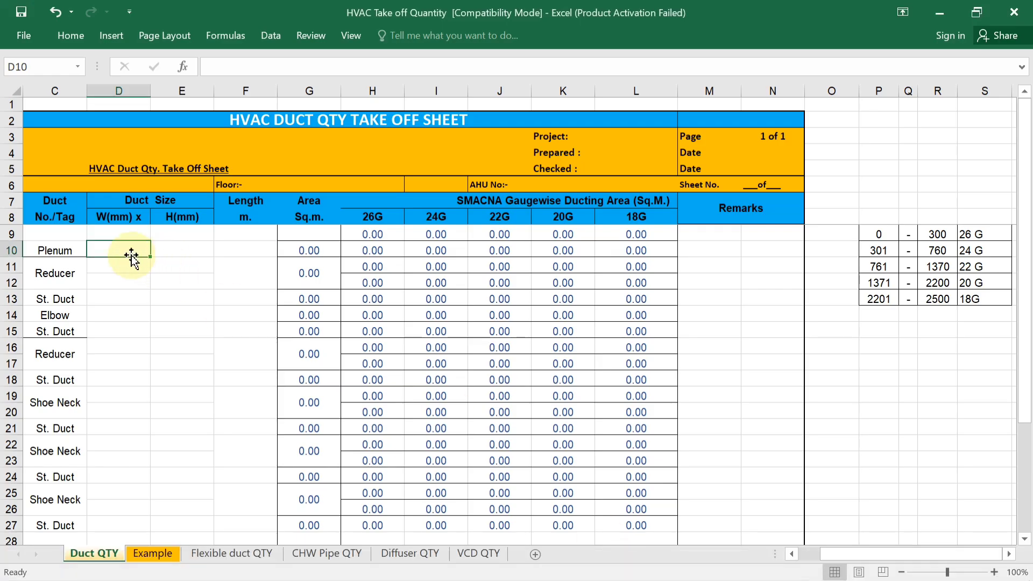
{"action": "type", "text": "1500"}
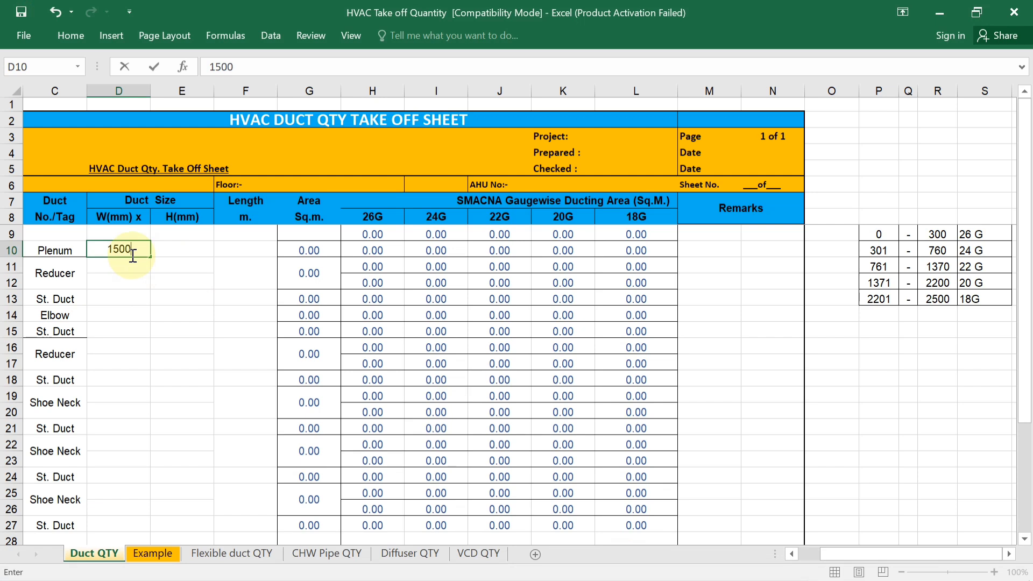
{"action": "left_click", "coordinate": [168, 244]}
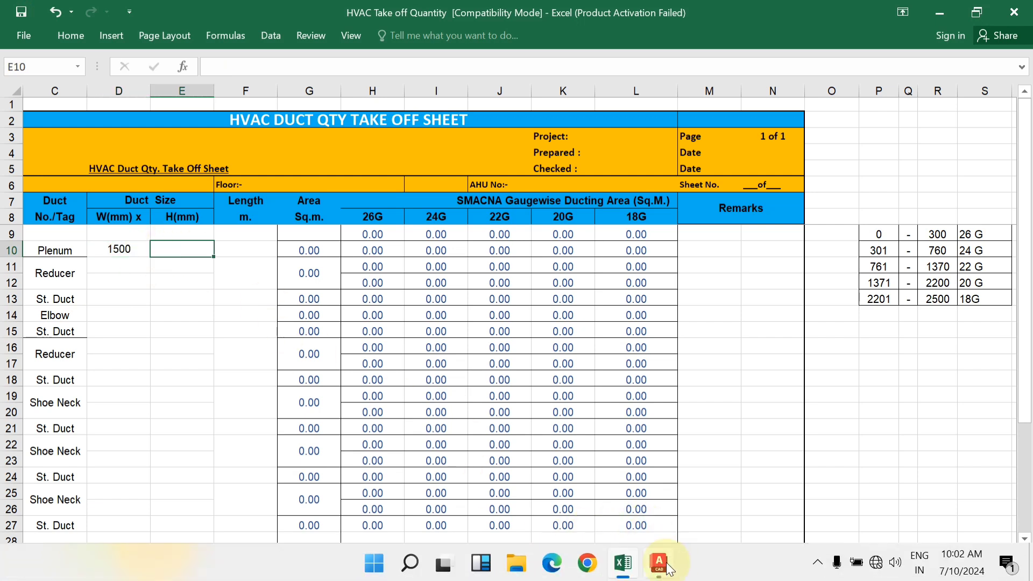
Switch to the AutoCAD layout and compare the plenum box size label with the plenum drawn below the AHU
{"action": "left_click", "coordinate": [660, 564]}
{"action": "scroll", "coordinate": [438, 327], "scroll_direction": "up", "scroll_amount": 3}
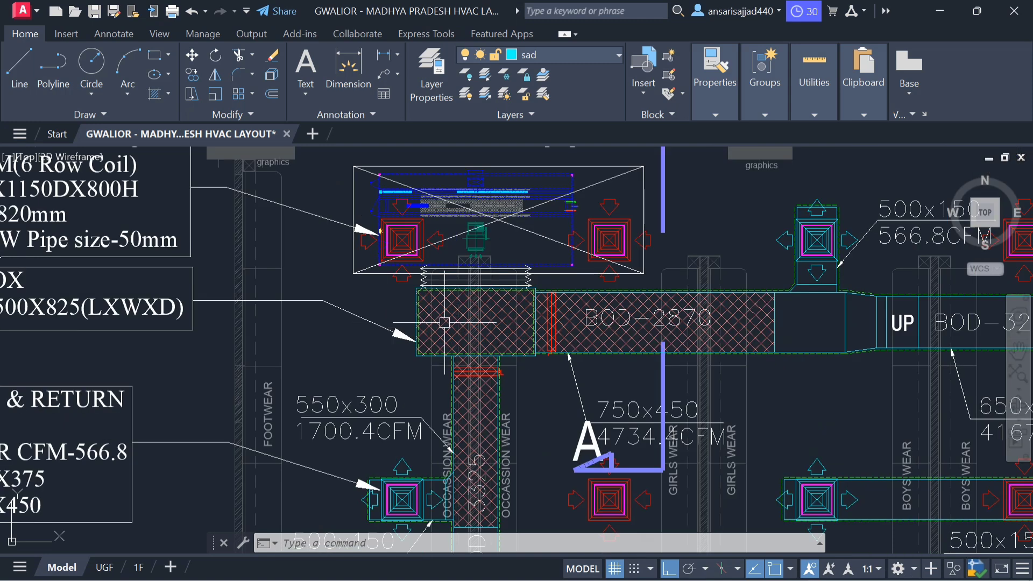
{"action": "left_click_drag", "start_coordinate": [294, 327], "coordinate": [344, 325]}
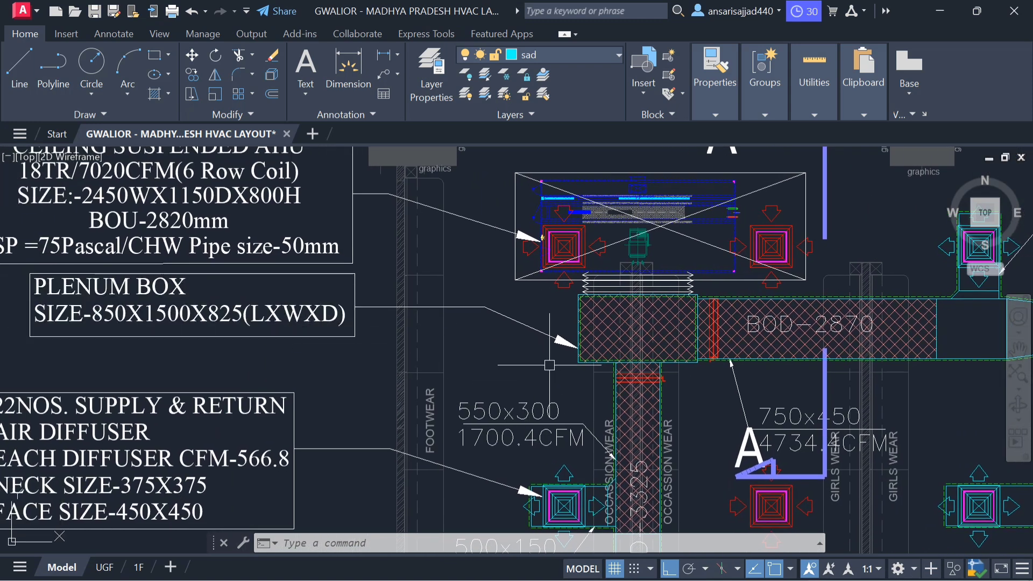
{"action": "mouse_move", "coordinate": [557, 342]}
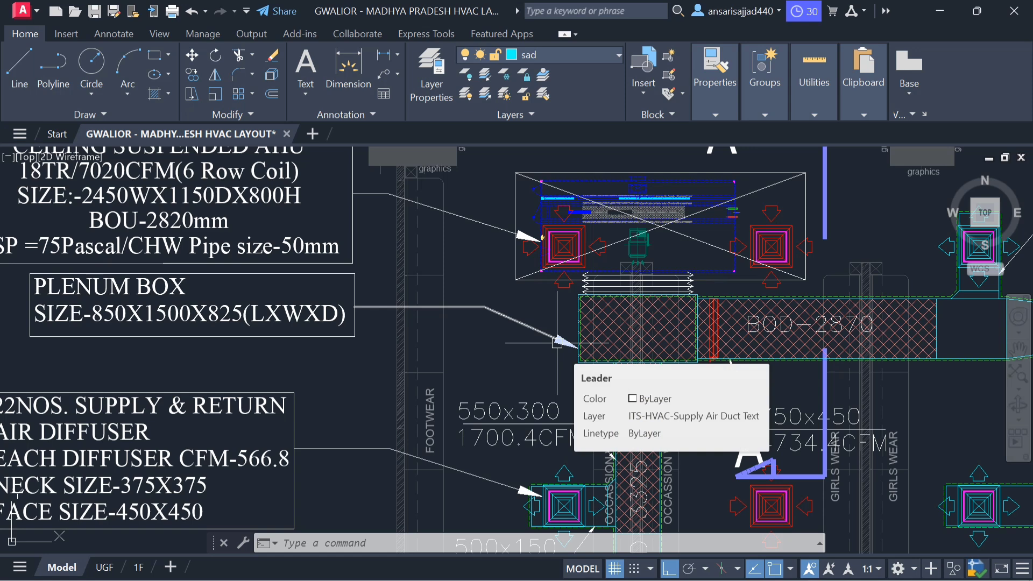
{"action": "left_click_drag", "start_coordinate": [108, 327], "coordinate": [175, 334]}
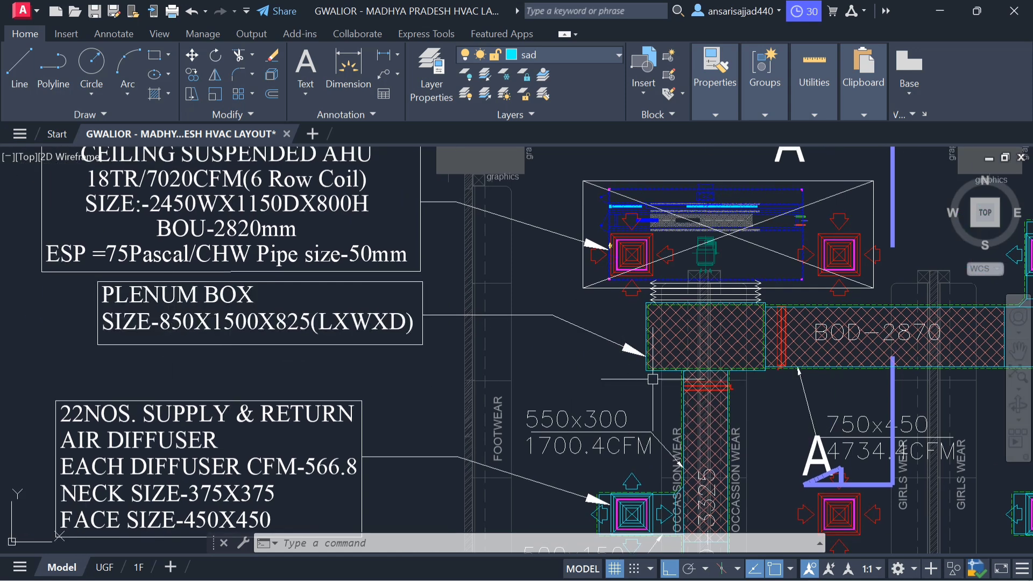
{"action": "scroll", "coordinate": [643, 308], "scroll_direction": "up", "scroll_amount": 2}
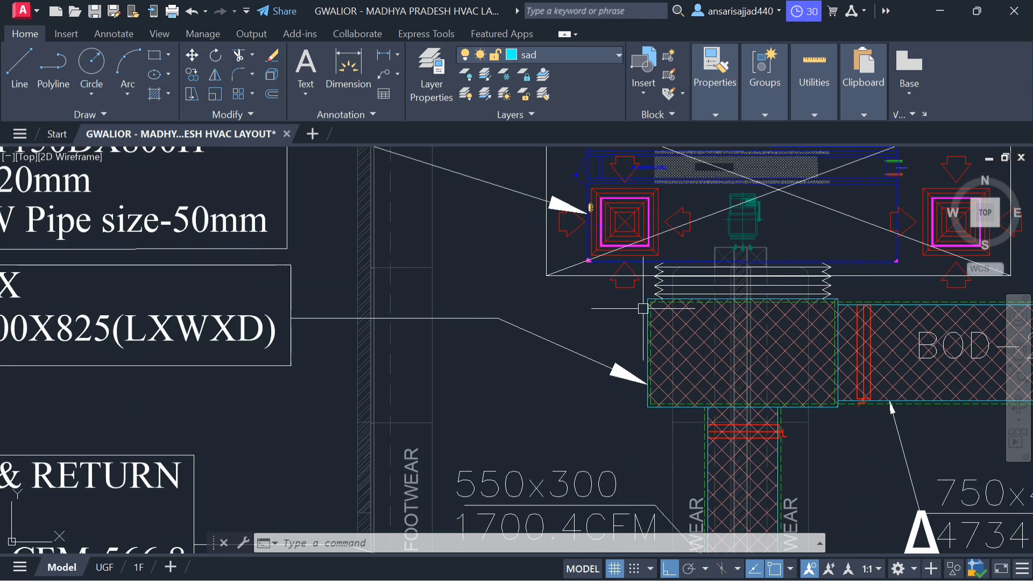
{"action": "scroll", "coordinate": [643, 308], "scroll_direction": "down", "scroll_amount": 2}
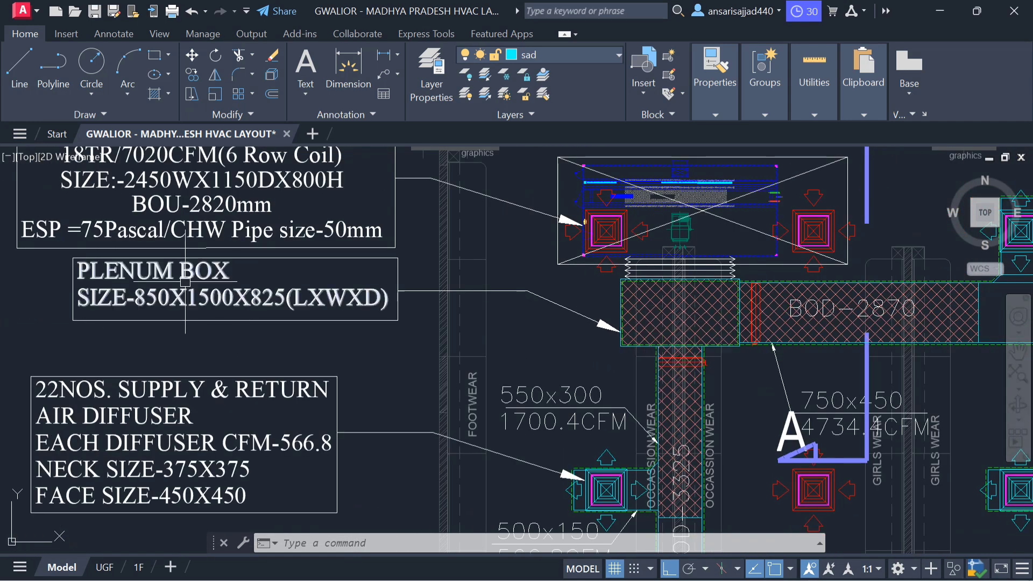
{"action": "mouse_move", "coordinate": [625, 578]}
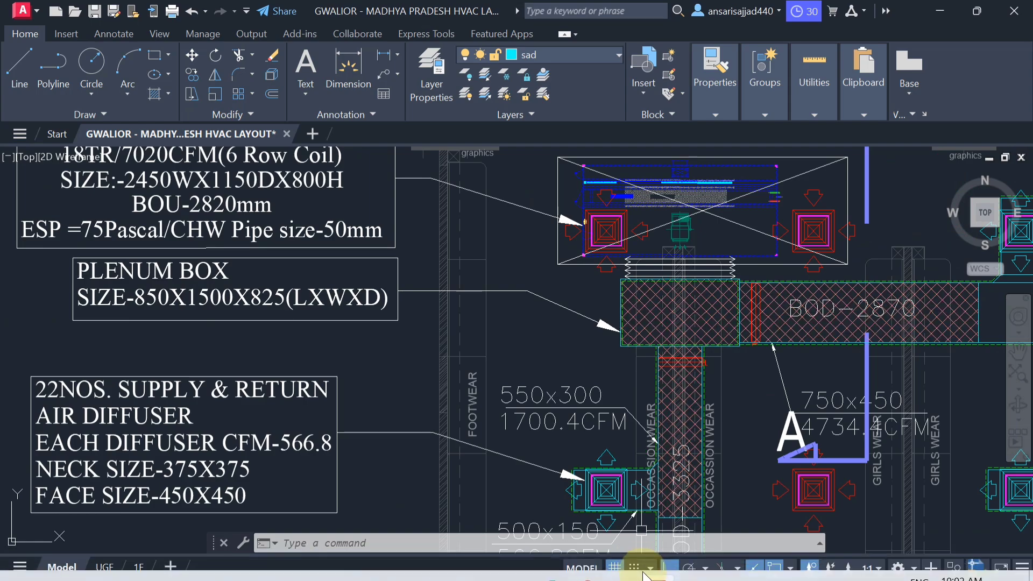
Return to the Excel take-off sheet and set the plenum's height to 850 mm
{"action": "left_click", "coordinate": [627, 574]}
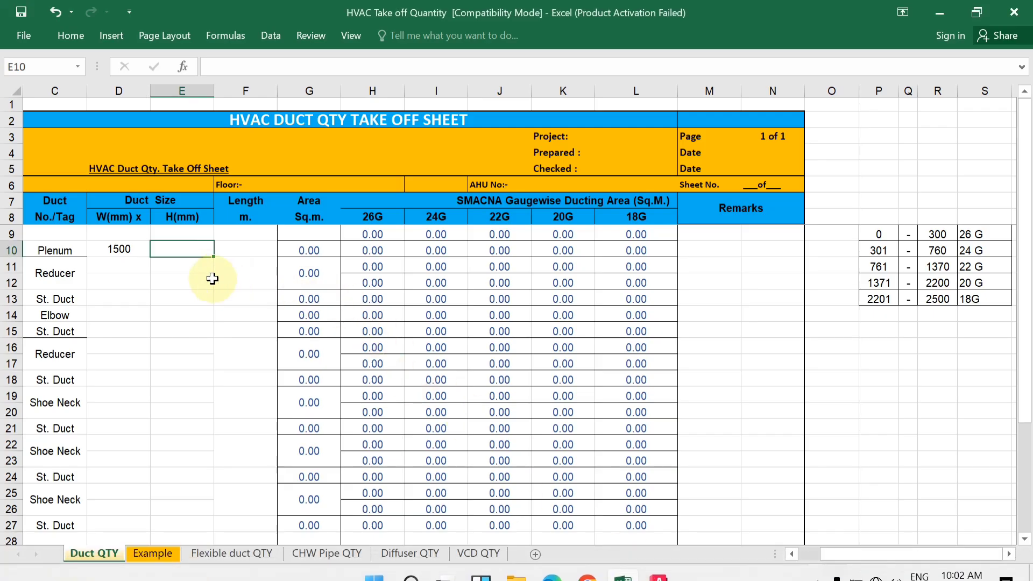
{"action": "type", "text": "8"}
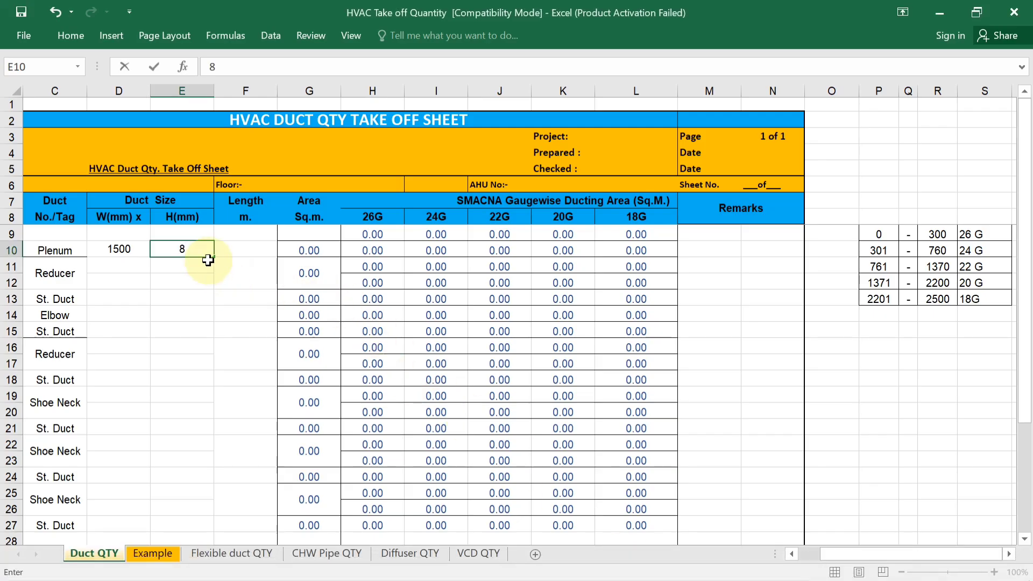
{"action": "type", "text": "50"}
{"action": "left_click", "coordinate": [189, 296]}
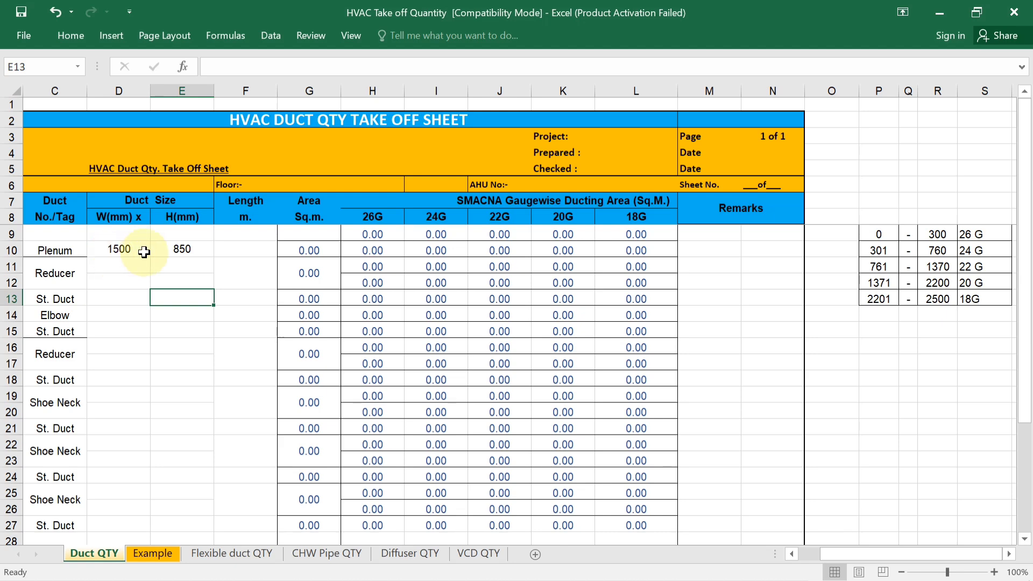
Check the plenum box depth in the AutoCAD layout, then return to Excel and set the plenum's length to 0.825 m
{"action": "left_click", "coordinate": [269, 253]}
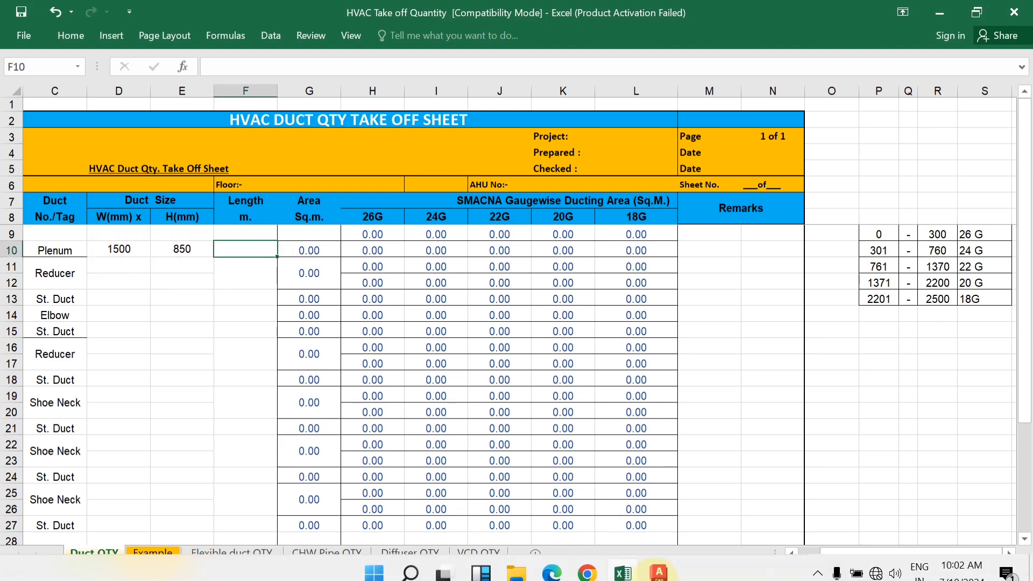
{"action": "left_click", "coordinate": [666, 565]}
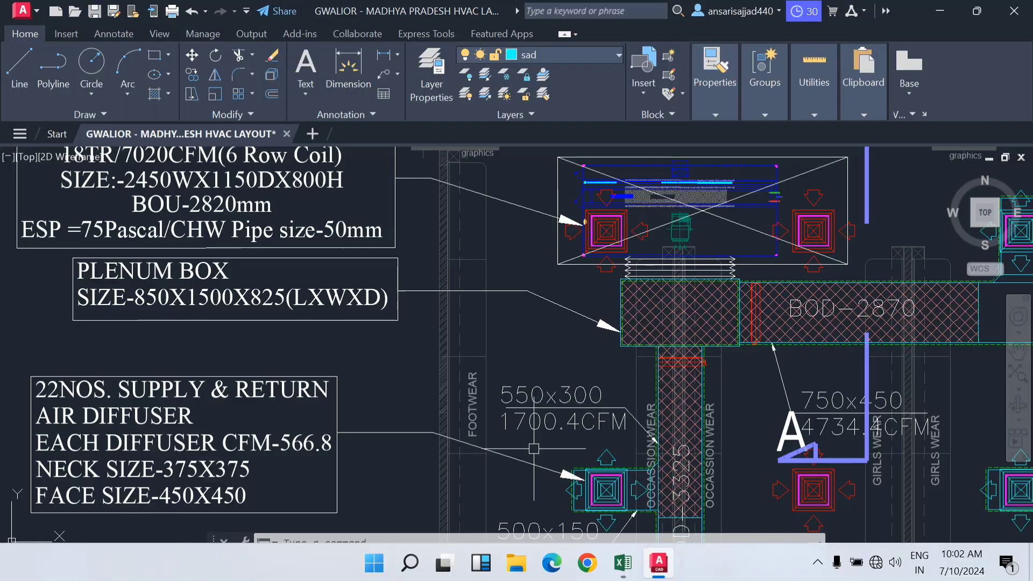
{"action": "scroll", "coordinate": [473, 355], "scroll_direction": "up", "scroll_amount": 3}
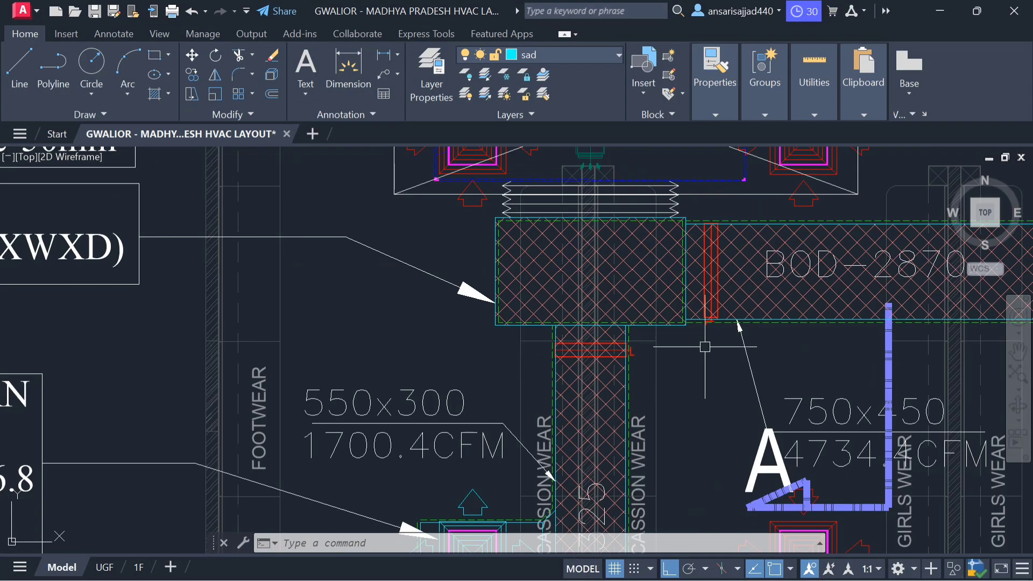
{"action": "left_click_drag", "start_coordinate": [482, 313], "coordinate": [571, 339]}
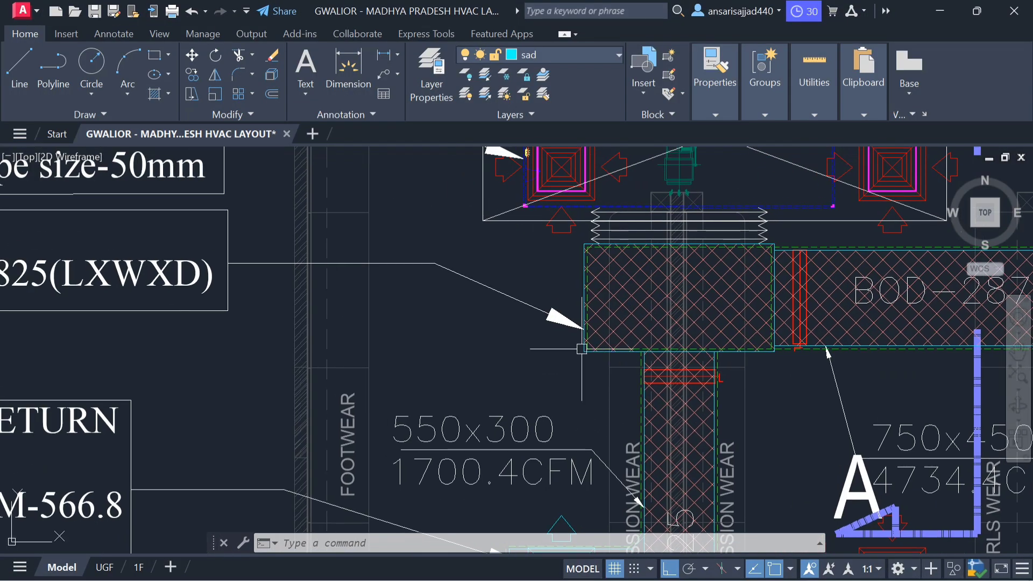
{"action": "scroll", "coordinate": [580, 279], "scroll_direction": "down", "scroll_amount": 2}
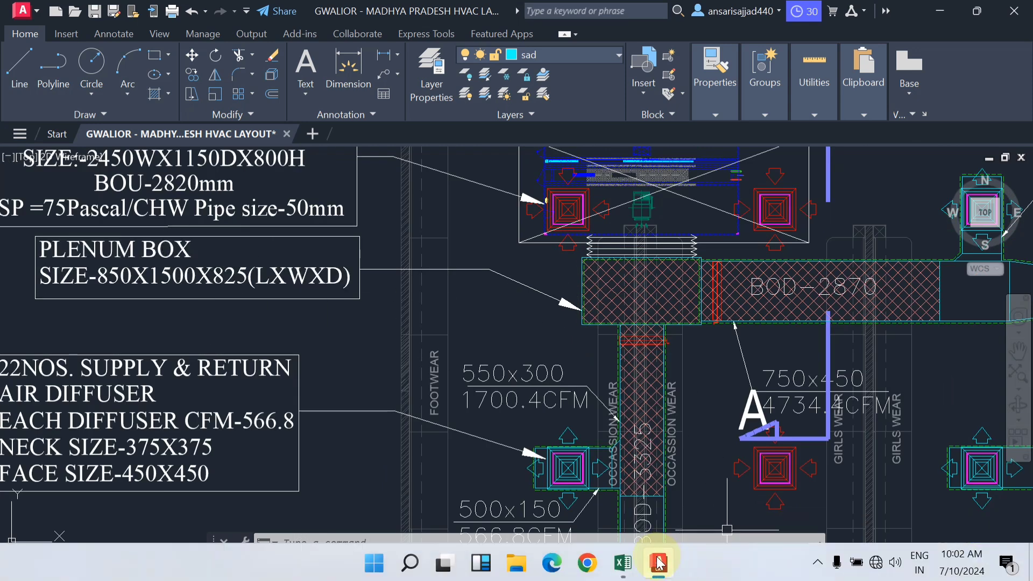
{"action": "left_click", "coordinate": [624, 563]}
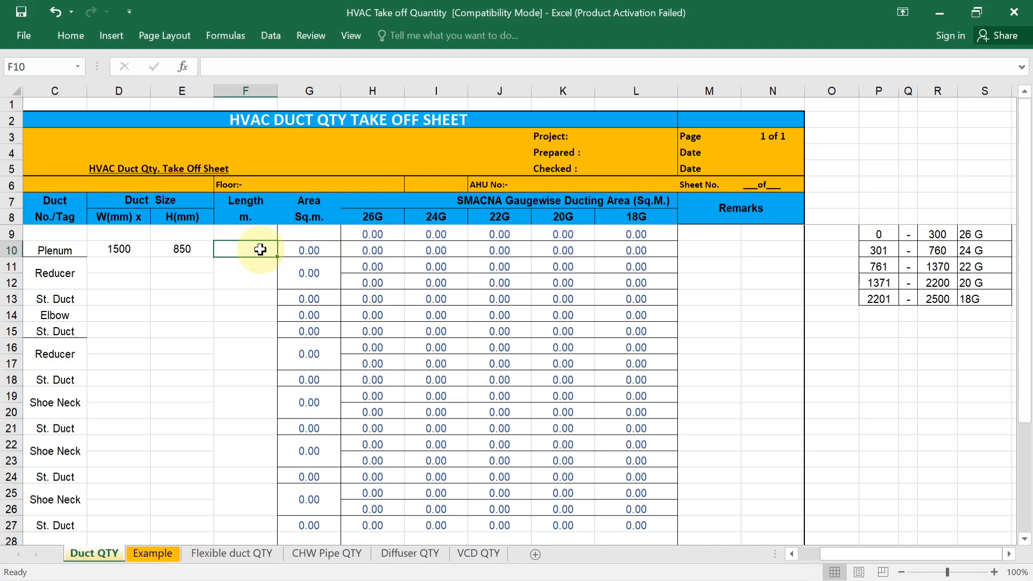
{"action": "type", "text": ".825"}
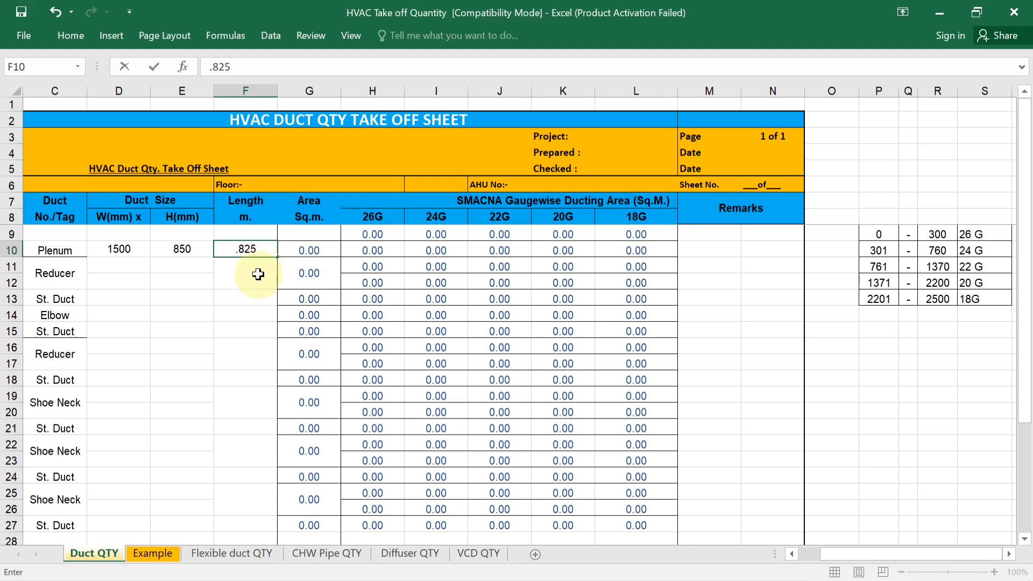
{"action": "key", "text": "Return"}
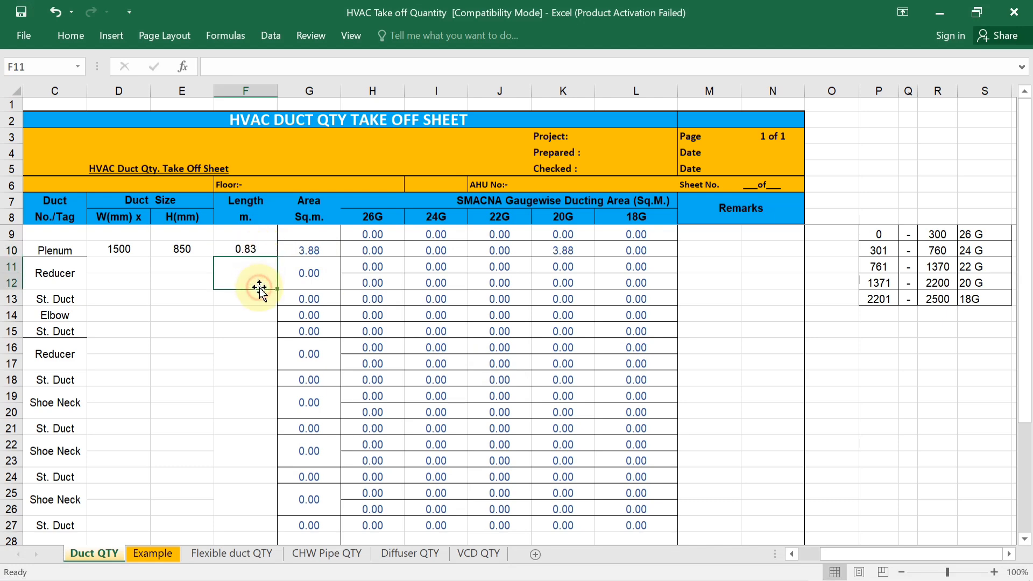
Inspect the plenum row's area formula and its 20G gauge formula against the gauge size table
{"action": "left_click", "coordinate": [304, 251]}
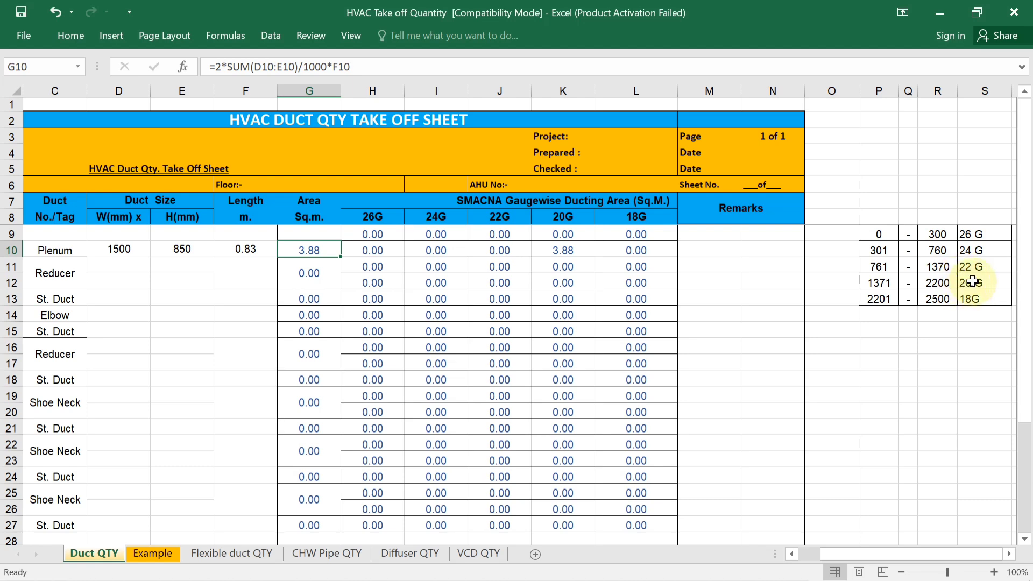
{"action": "left_click", "coordinate": [565, 249]}
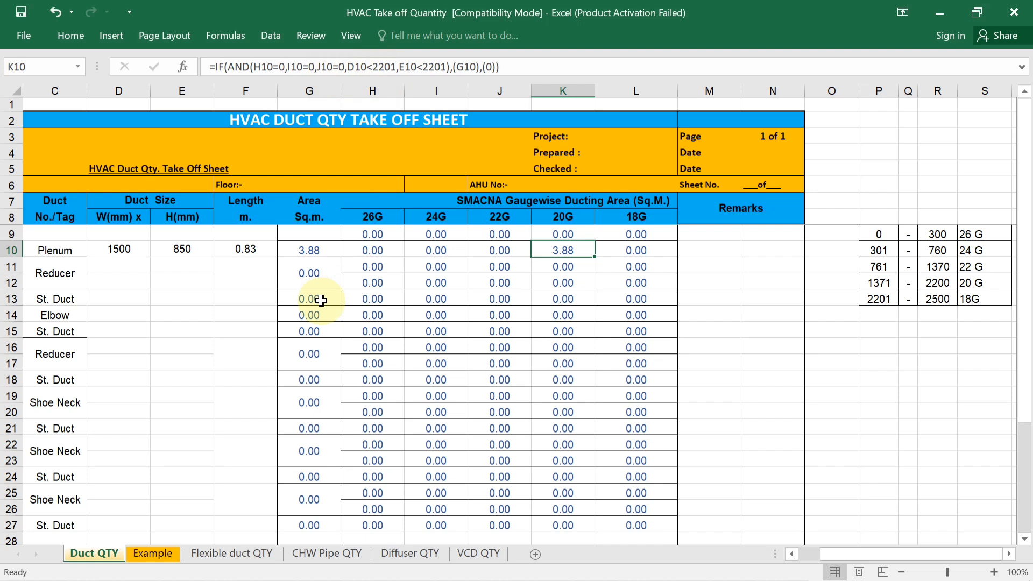
{"action": "left_click", "coordinate": [208, 310]}
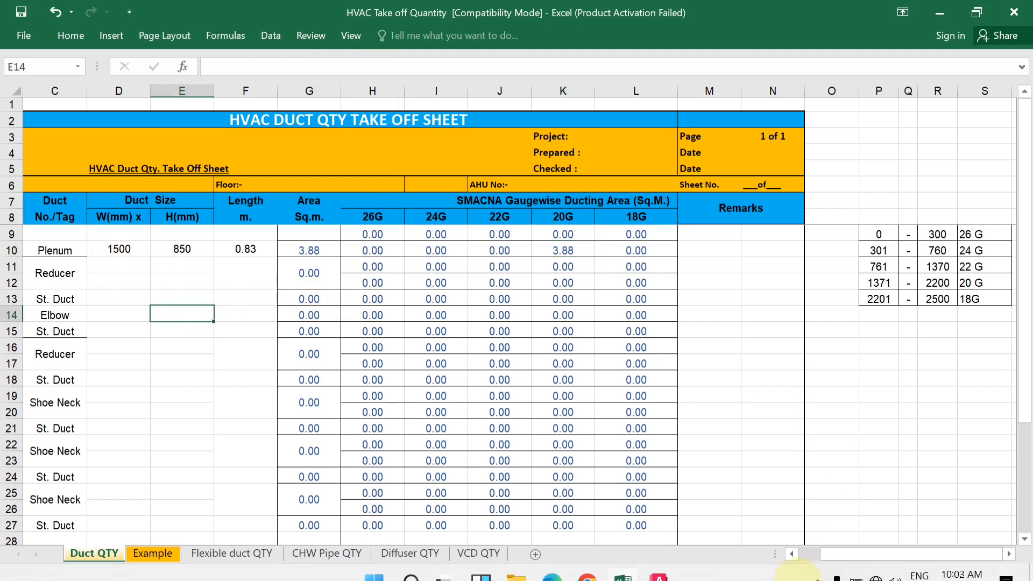
Switch to the AutoCAD layout and add a linear dimension along the 550x300 duct from the plenum box down to the reducer
{"action": "left_click", "coordinate": [659, 568]}
{"action": "scroll", "coordinate": [546, 323], "scroll_direction": "down", "scroll_amount": 3}
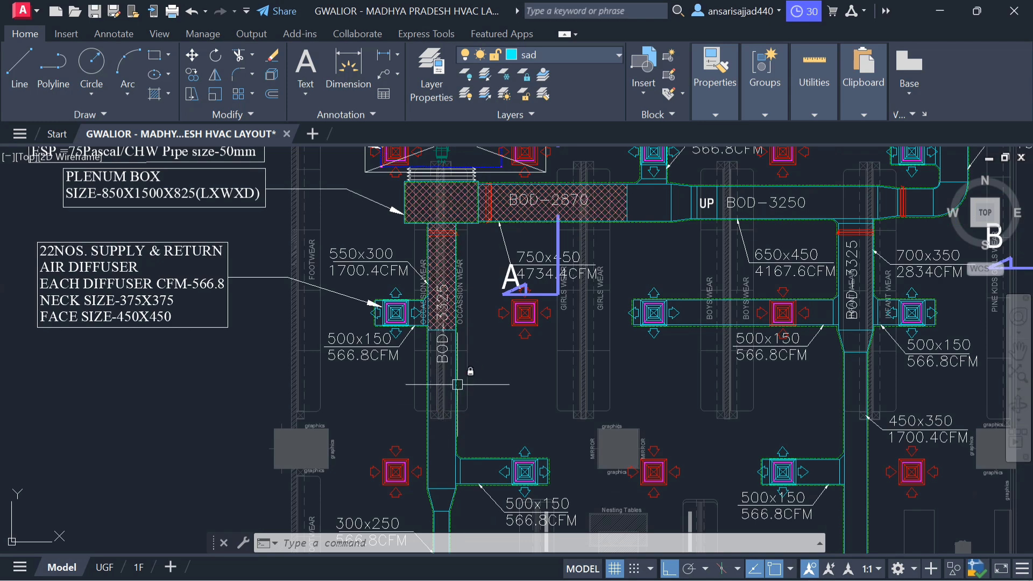
{"action": "scroll", "coordinate": [459, 238], "scroll_direction": "up", "scroll_amount": 2}
{"action": "scroll", "coordinate": [496, 357], "scroll_direction": "down", "scroll_amount": 2}
{"action": "type", "text": "dli"}
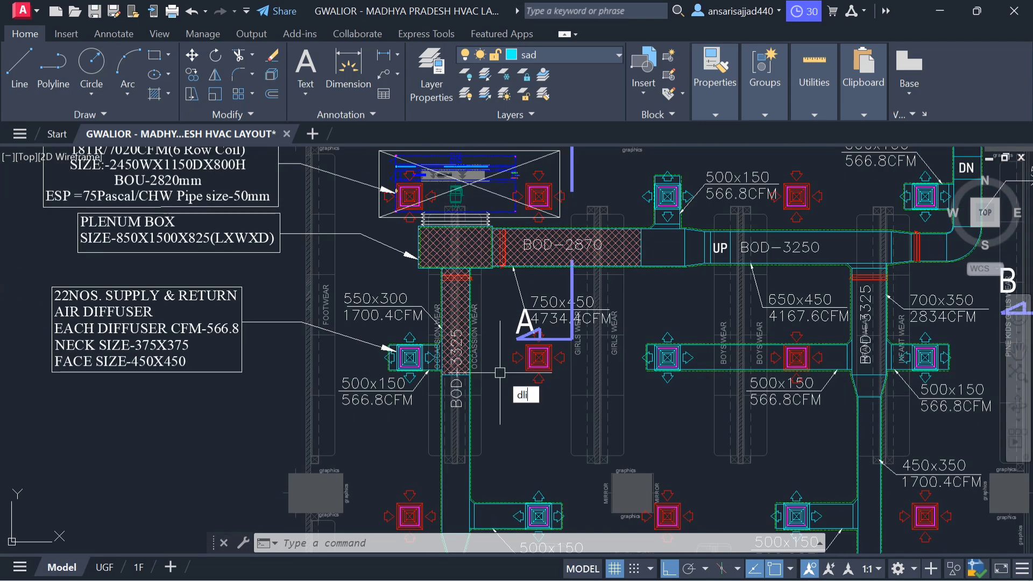
{"action": "key", "text": "Return"}
{"action": "scroll", "coordinate": [461, 278], "scroll_direction": "up", "scroll_amount": 4}
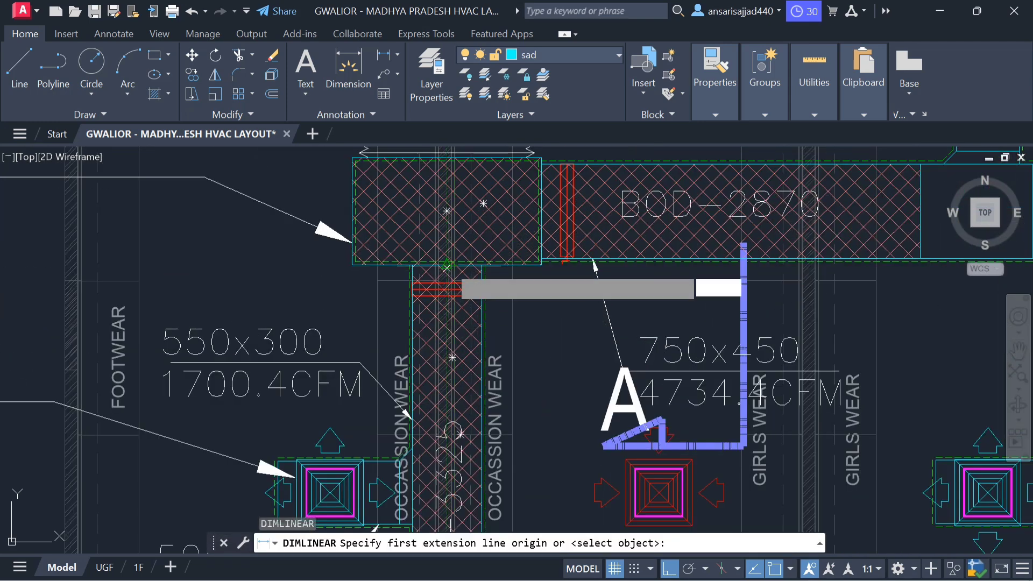
{"action": "left_click", "coordinate": [449, 265]}
{"action": "scroll", "coordinate": [449, 264], "scroll_direction": "down", "scroll_amount": 2}
{"action": "left_click_drag", "start_coordinate": [450, 435], "coordinate": [464, 231]}
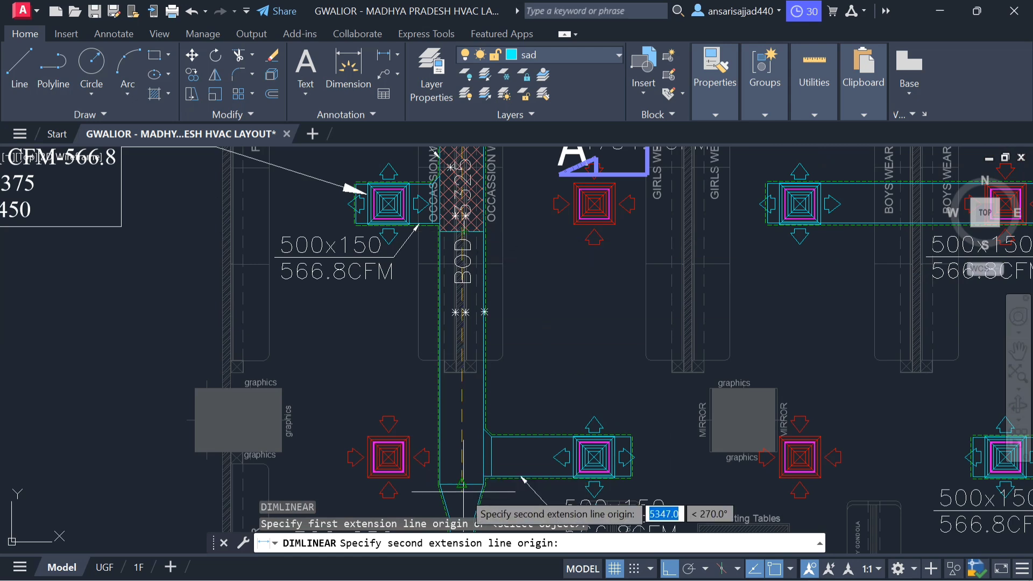
{"action": "left_click", "coordinate": [463, 484]}
{"action": "left_click", "coordinate": [529, 373]}
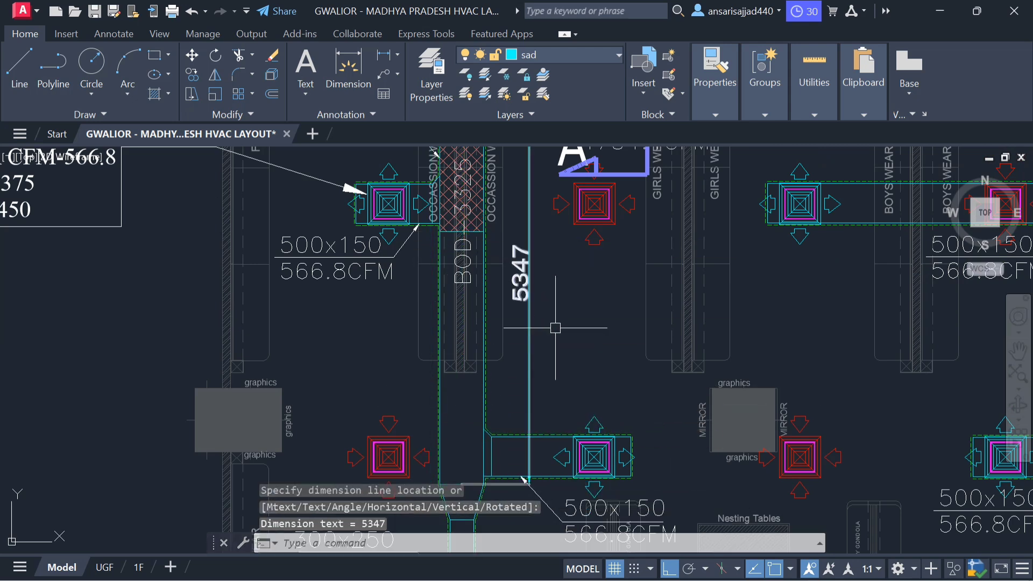
Examine the length dimension and the size label of the 550x300 duct running down from the plenum
{"action": "scroll", "coordinate": [530, 336], "scroll_direction": "up", "scroll_amount": 2}
{"action": "mouse_move", "coordinate": [528, 292]}
{"action": "left_mouse_down"}
{"action": "mouse_move", "coordinate": [531, 337]}
{"action": "mouse_move", "coordinate": [438, 401]}
{"action": "left_mouse_up"}
{"action": "scroll", "coordinate": [532, 339], "scroll_direction": "down", "scroll_amount": 2}
{"action": "scroll", "coordinate": [543, 313], "scroll_direction": "down", "scroll_amount": 2}
{"action": "scroll", "coordinate": [418, 382], "scroll_direction": "up", "scroll_amount": 3}
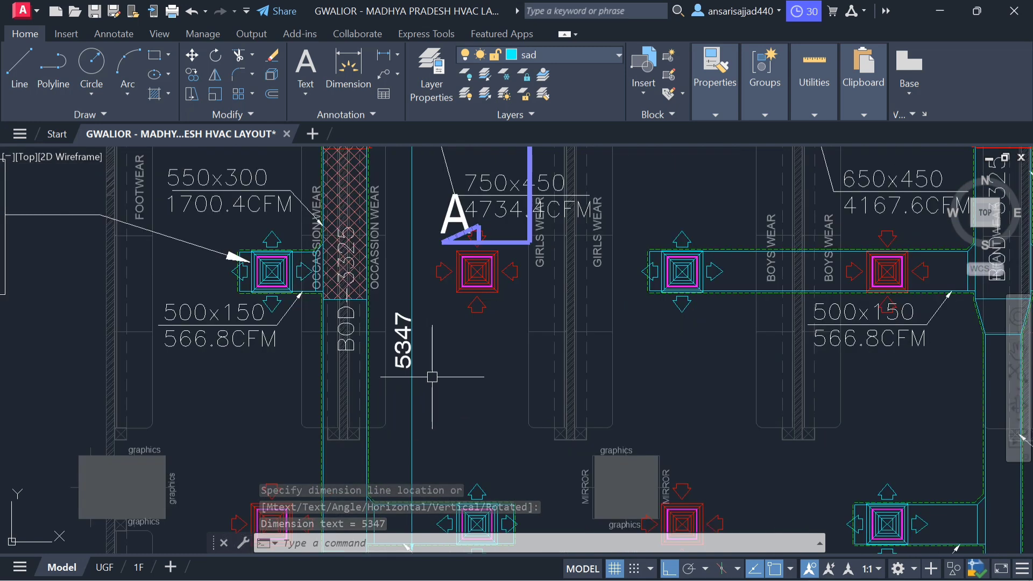
{"action": "scroll", "coordinate": [450, 380], "scroll_direction": "down", "scroll_amount": 1}
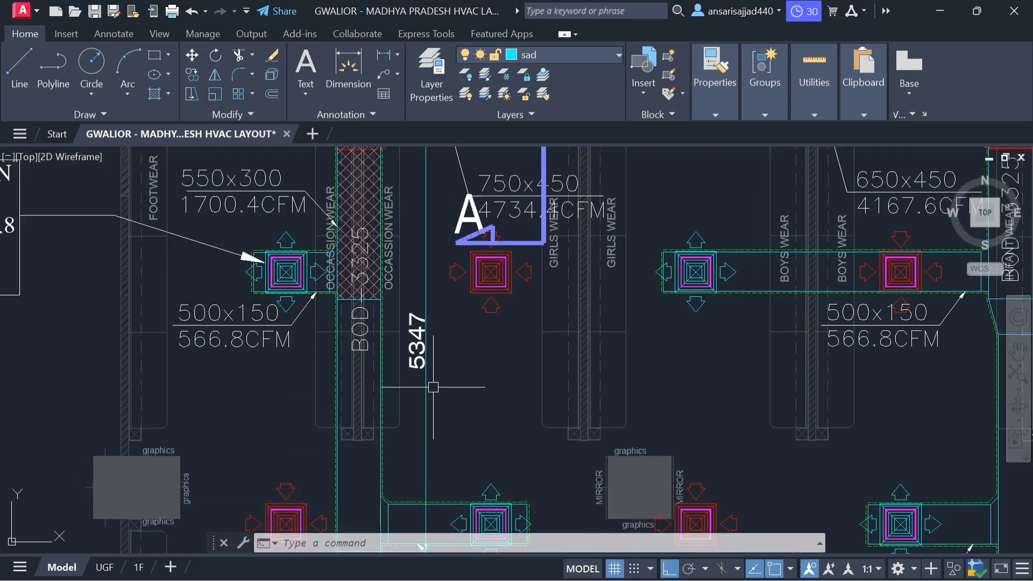
{"action": "scroll", "coordinate": [409, 355], "scroll_direction": "up", "scroll_amount": 2}
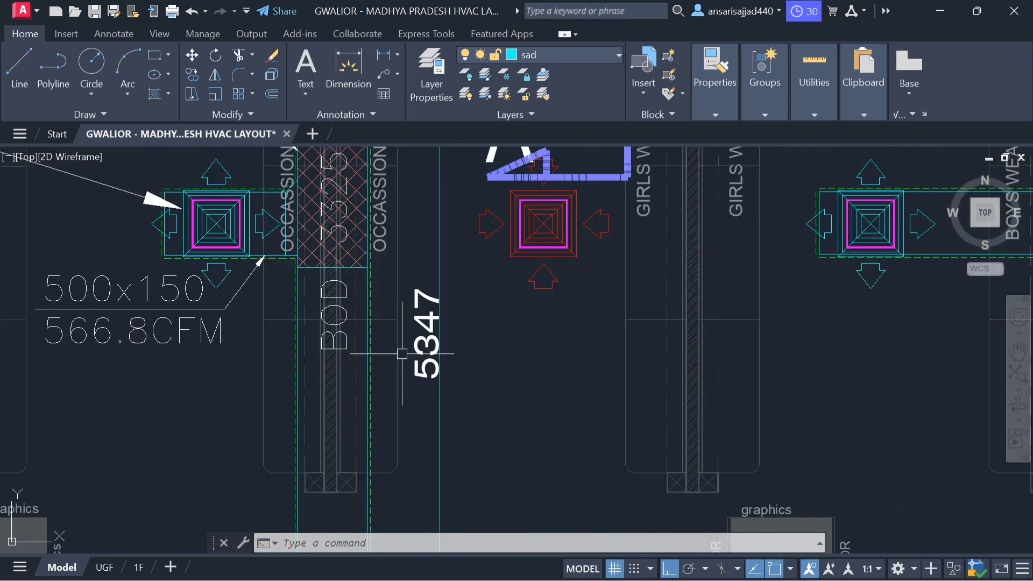
{"action": "scroll", "coordinate": [439, 369], "scroll_direction": "down", "scroll_amount": 5}
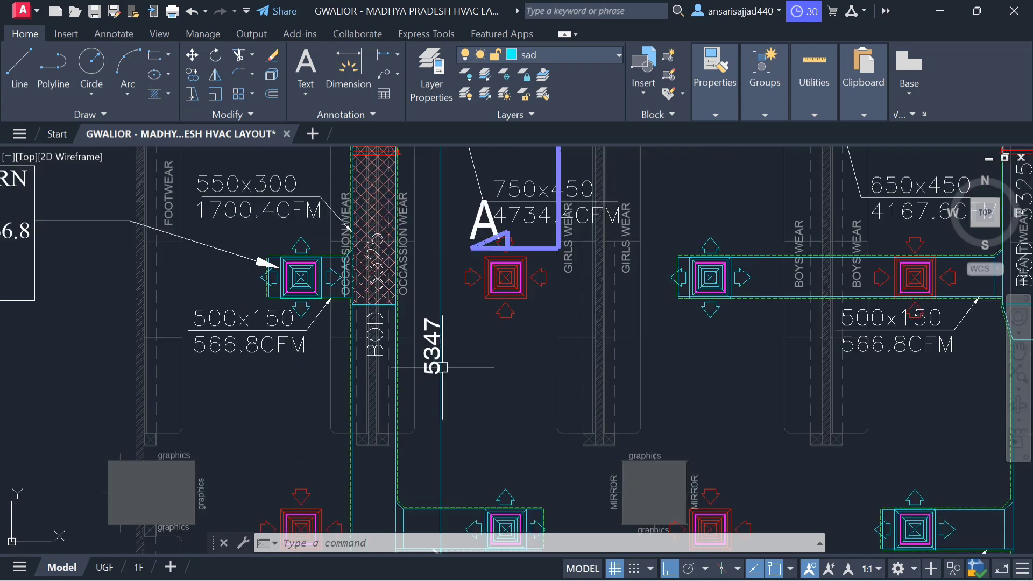
{"action": "scroll", "coordinate": [338, 278], "scroll_direction": "up", "scroll_amount": 3}
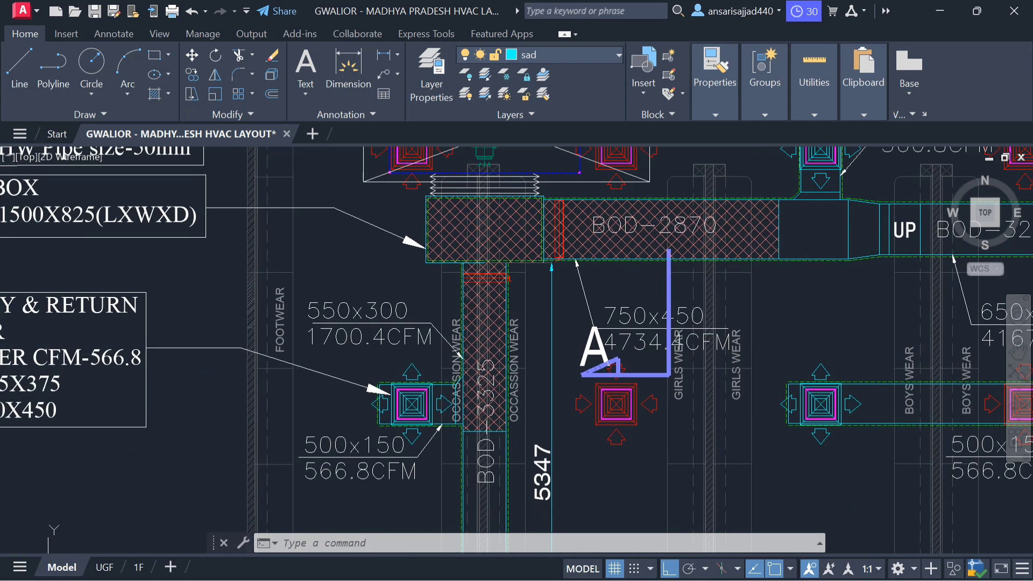
{"action": "scroll", "coordinate": [335, 318], "scroll_direction": "up", "scroll_amount": 2}
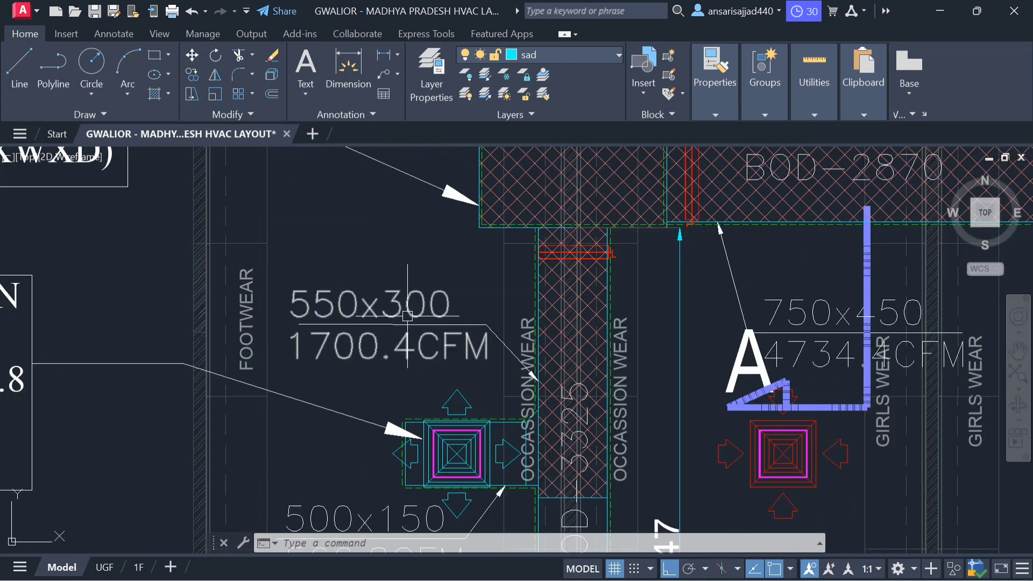
{"action": "scroll", "coordinate": [571, 321], "scroll_direction": "down", "scroll_amount": 2}
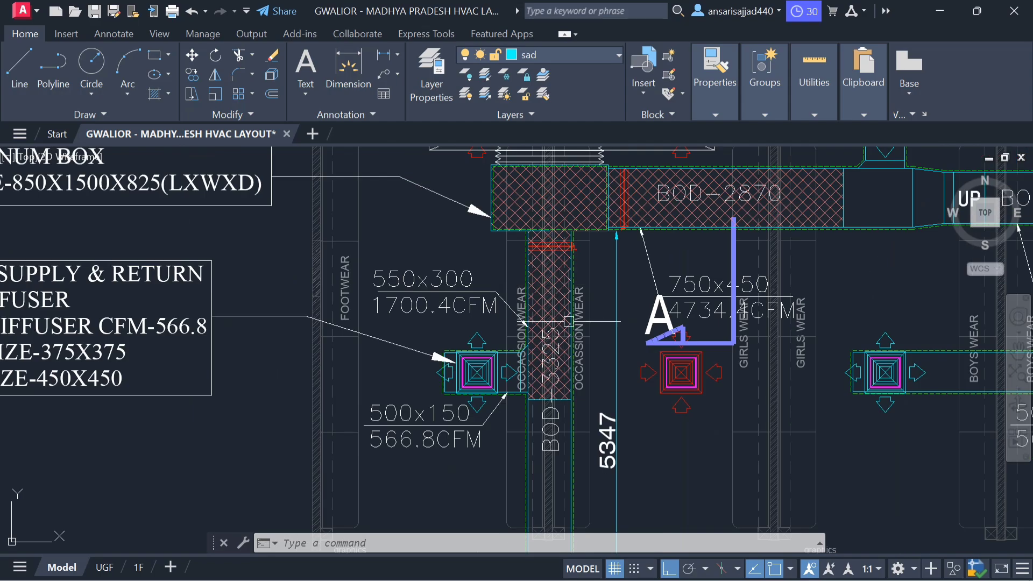
Return to the Excel take-off sheet and delete rows 11 and 12 holding the first Reducer entry
{"action": "left_click", "coordinate": [625, 569]}
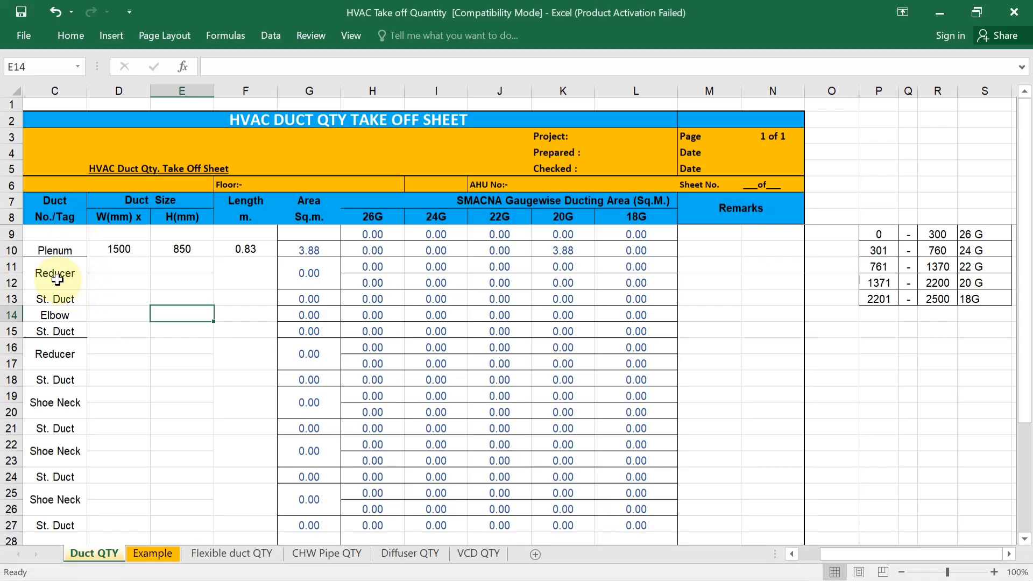
{"action": "left_click", "coordinate": [10, 265]}
{"action": "right_click", "coordinate": [10, 266]}
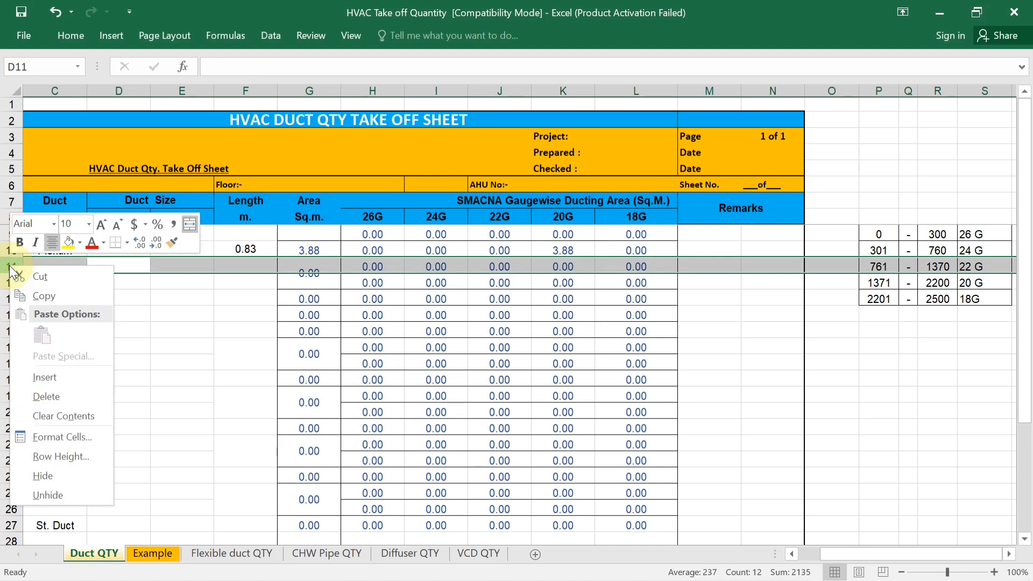
{"action": "left_click", "coordinate": [198, 336]}
{"action": "left_click_drag", "start_coordinate": [8, 265], "coordinate": [20, 284]}
{"action": "right_click", "coordinate": [21, 286]}
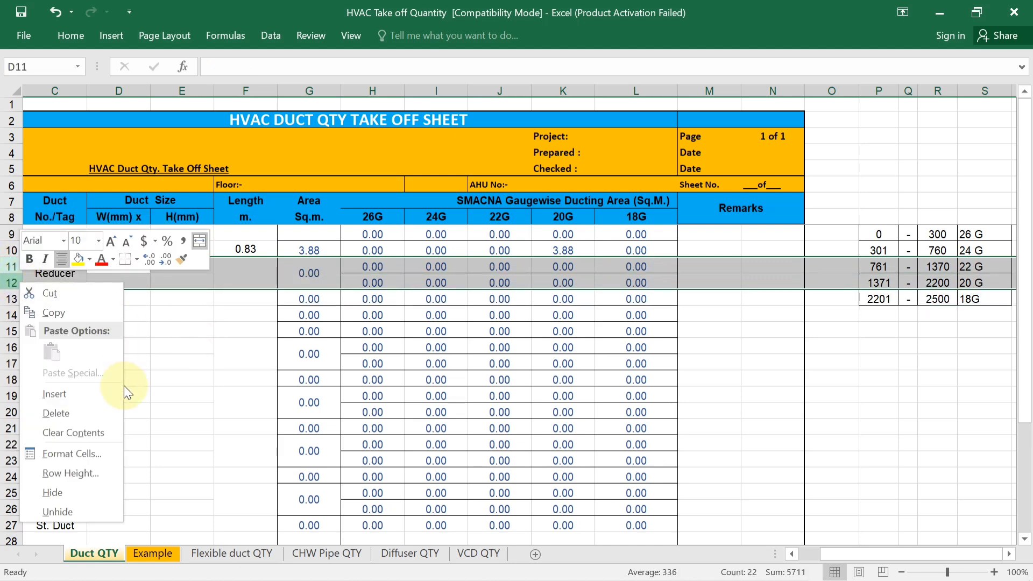
{"action": "left_click", "coordinate": [79, 412]}
{"action": "left_click", "coordinate": [178, 323]}
Fill in the St. Duct row below the plenum with width 550 mm, height 300 mm and length 5.50 m
{"action": "left_click", "coordinate": [59, 264]}
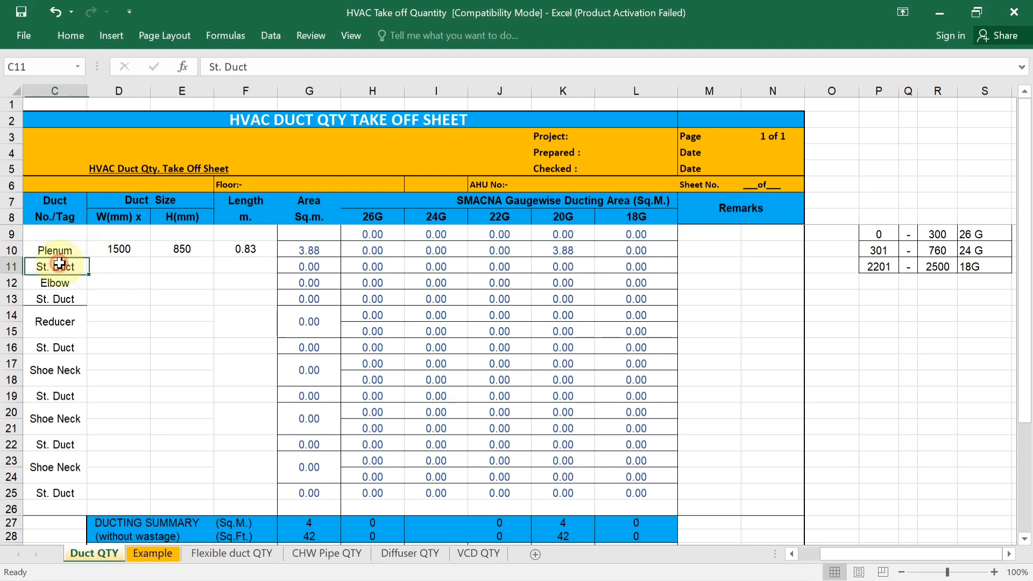
{"action": "left_click", "coordinate": [112, 267]}
{"action": "type", "text": "55"}
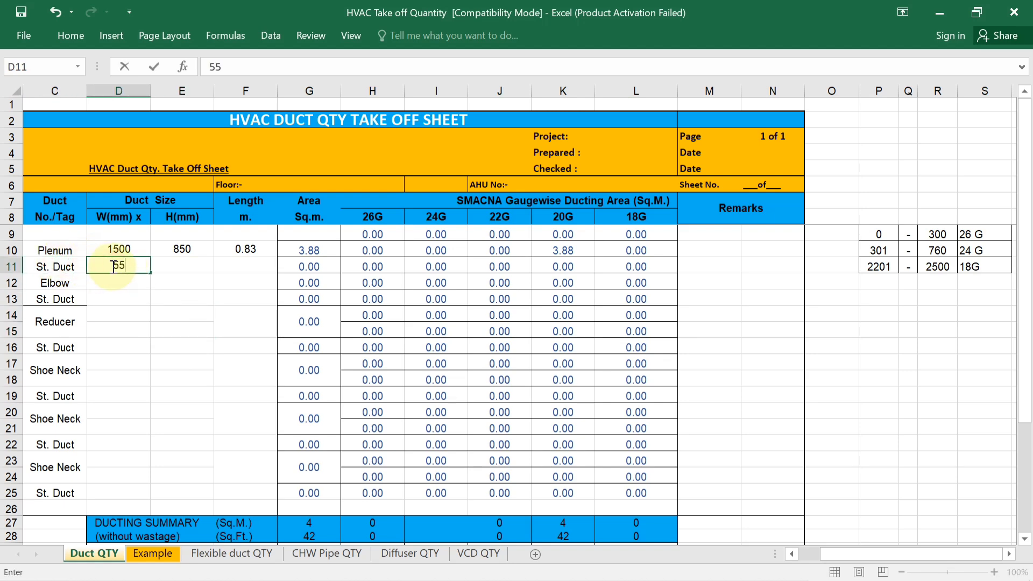
{"action": "type", "text": "0"}
{"action": "left_click", "coordinate": [185, 262]}
{"action": "type", "text": "300"}
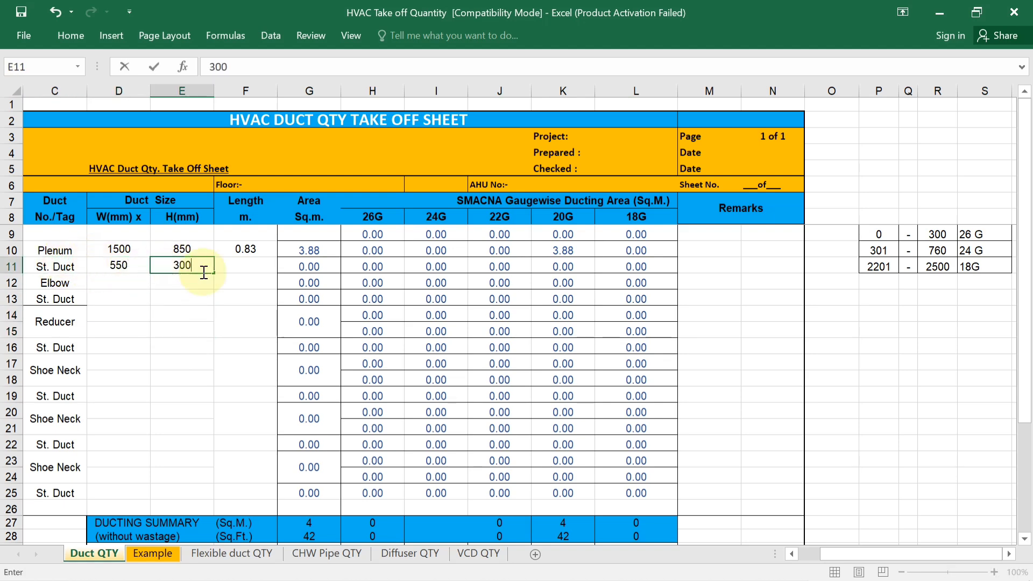
{"action": "left_click", "coordinate": [254, 263]}
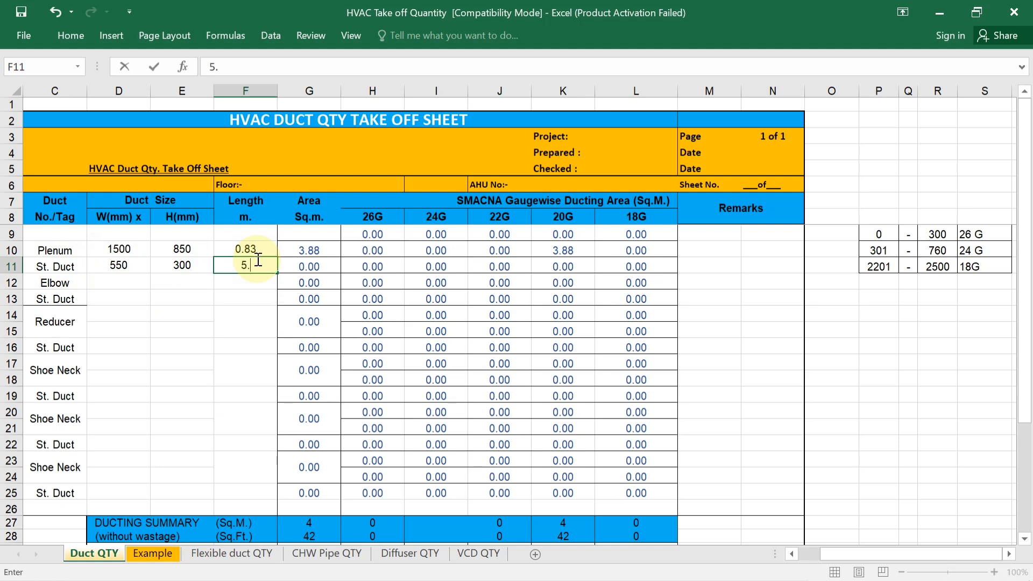
{"action": "left_click", "coordinate": [266, 362]}
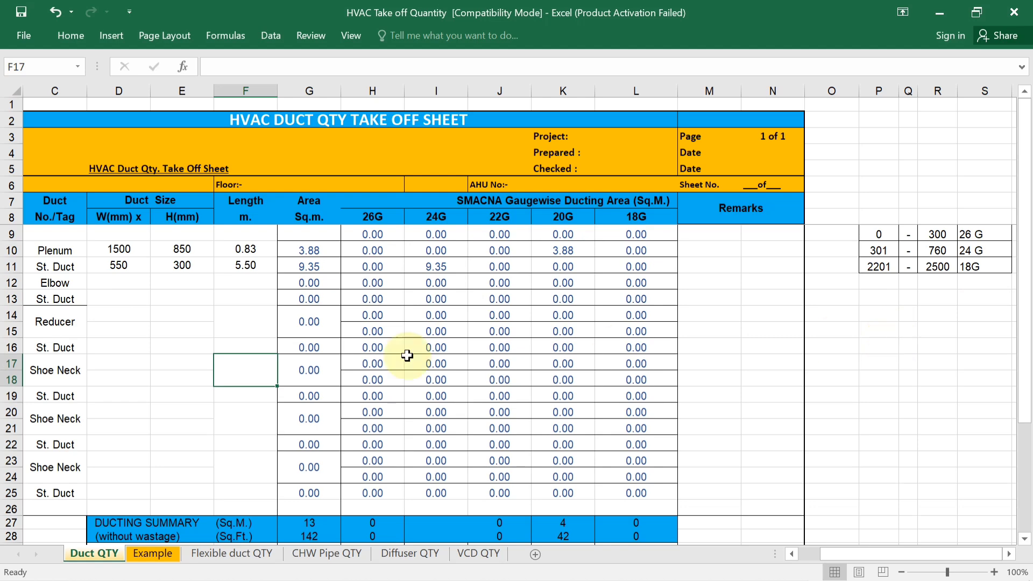
Undo the straight duct's size and length entries and the deletion of the Reducer rows
{"action": "key", "text": "ctrl+z"}
{"action": "key", "text": "ctrl+z"}
{"action": "key", "text": "ctrl+z"}
{"action": "key", "text": "ctrl+z"}
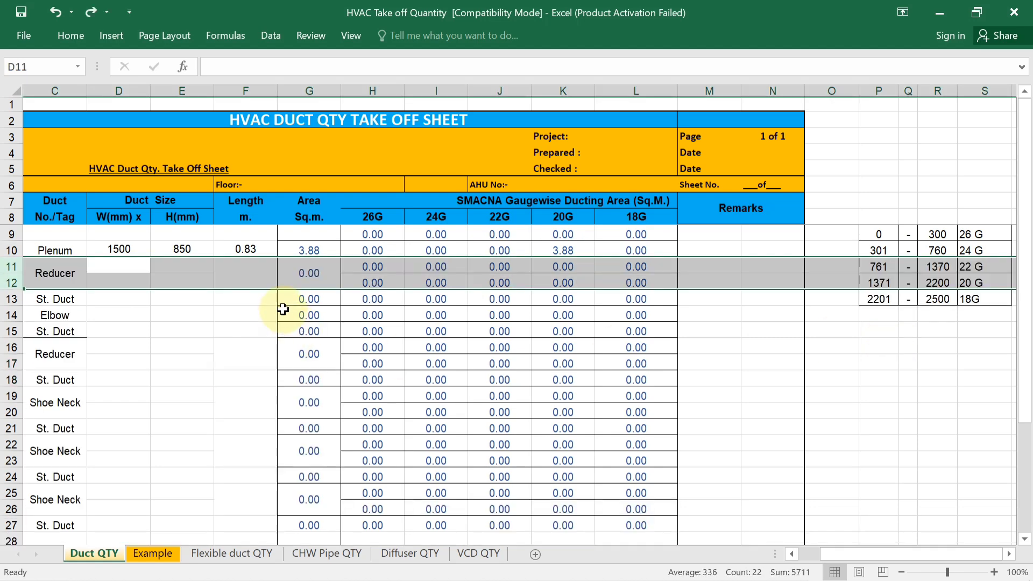
{"action": "left_click", "coordinate": [832, 314]}
Copy the duct gauge range table P8:S13 to cell P3 and clear the original entries in P9:S13
{"action": "left_click_drag", "start_coordinate": [881, 218], "coordinate": [987, 299]}
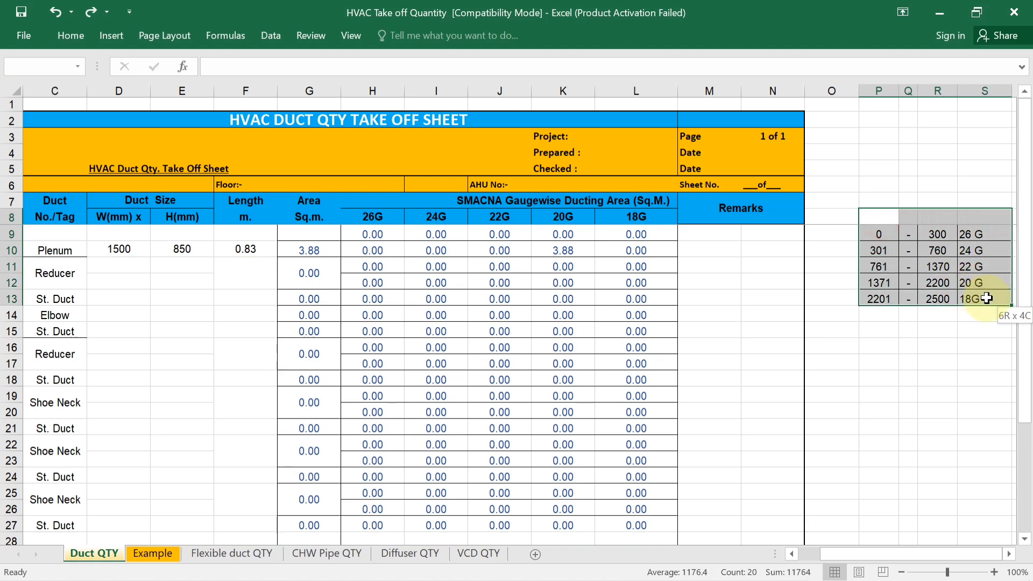
{"action": "left_click_drag", "start_coordinate": [864, 555], "coordinate": [911, 555]}
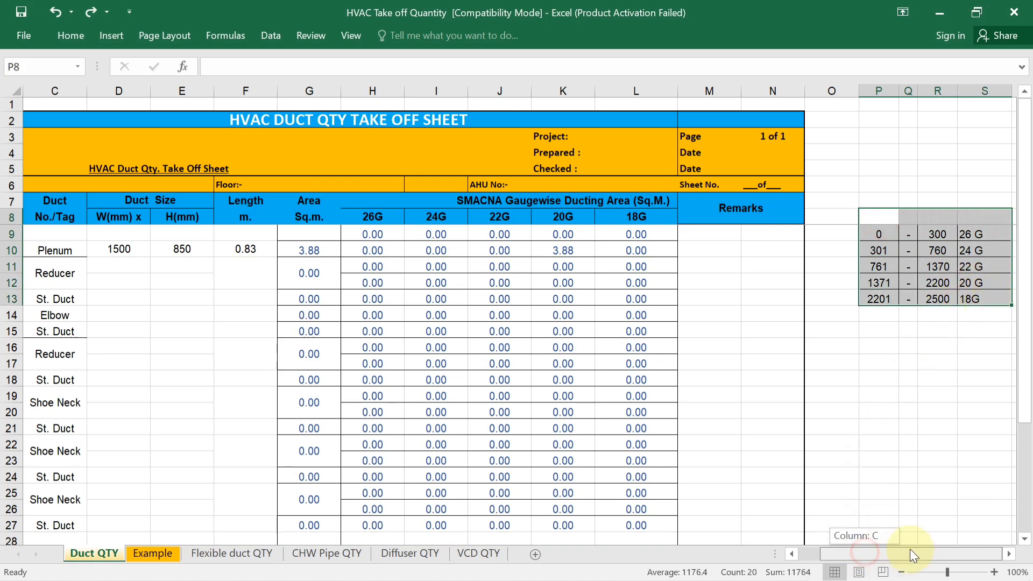
{"action": "key", "text": "ctrl+c"}
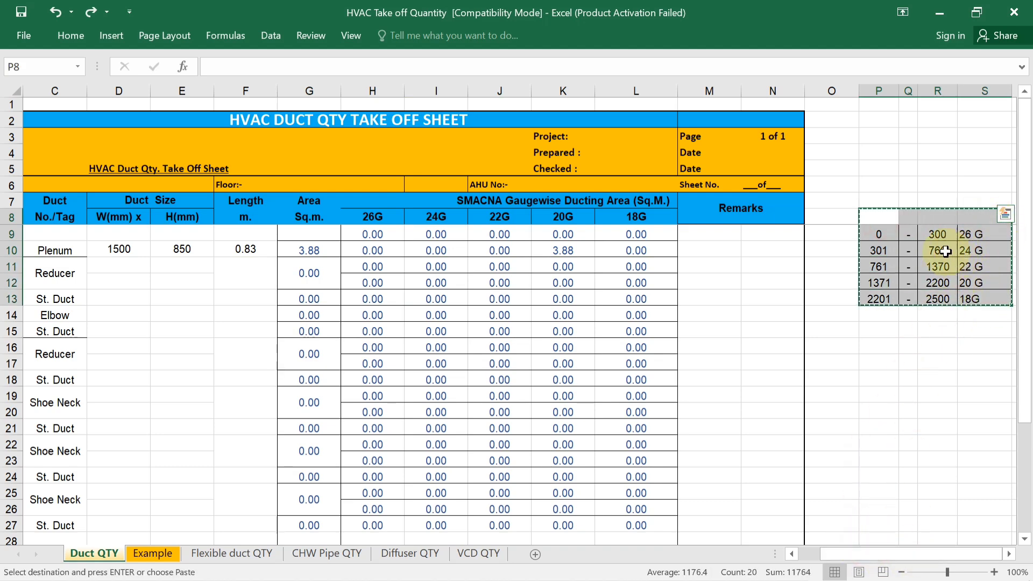
{"action": "left_click", "coordinate": [875, 139]}
{"action": "key", "text": "ctrl+v"}
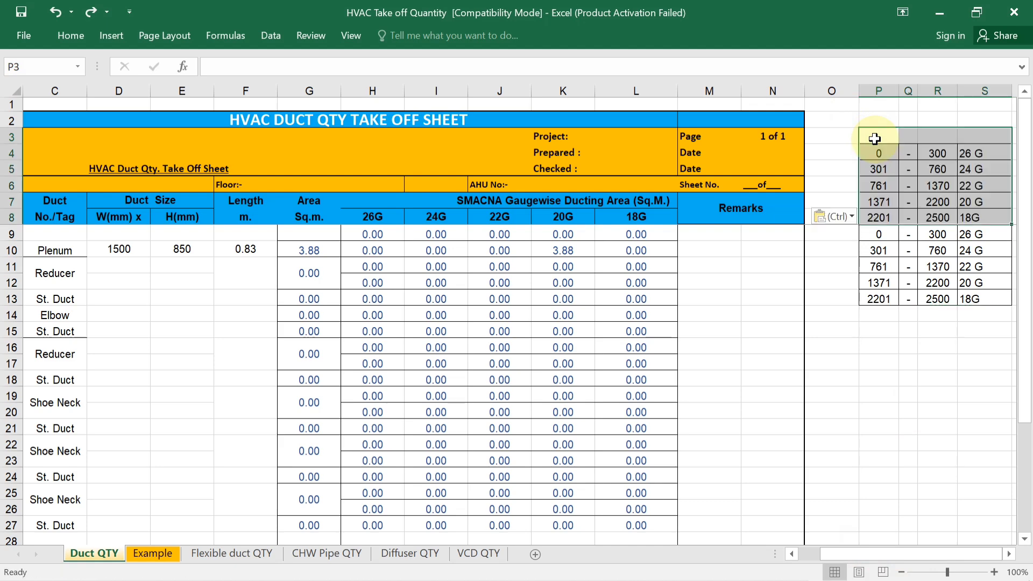
{"action": "left_click_drag", "start_coordinate": [878, 234], "coordinate": [977, 303]}
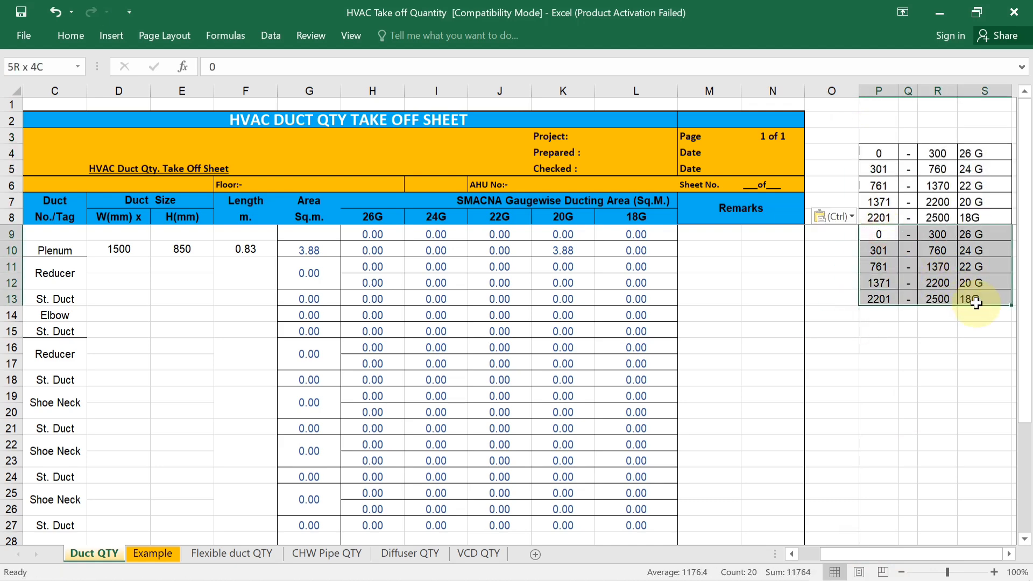
{"action": "key", "text": "Delete"}
{"action": "left_click", "coordinate": [937, 330]}
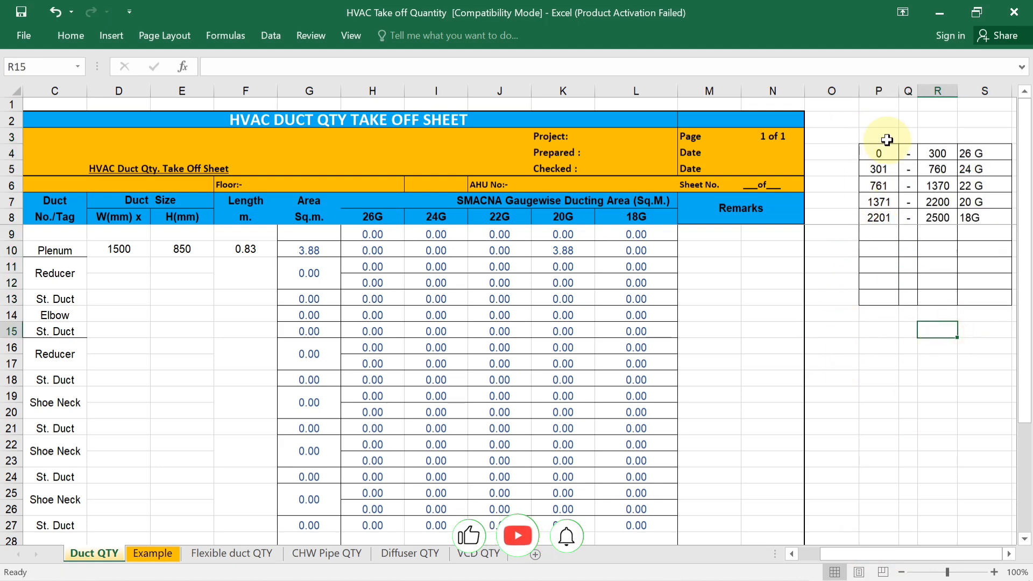
Delete rows 11 and 12 holding the Reducer entry directly below the plenum
{"action": "left_click_drag", "start_coordinate": [14, 266], "coordinate": [14, 283]}
{"action": "right_click", "coordinate": [14, 282]}
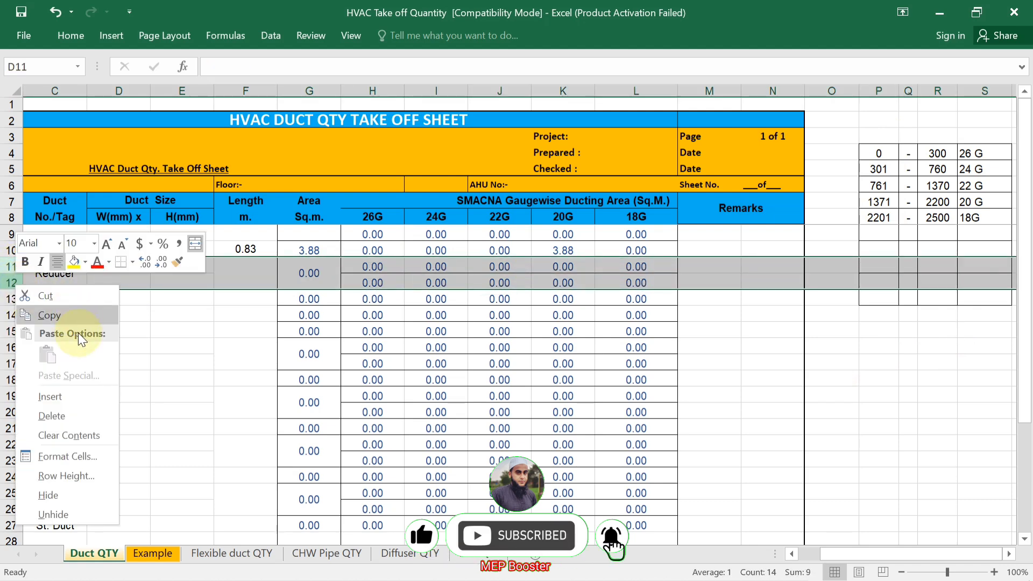
{"action": "left_click", "coordinate": [53, 415]}
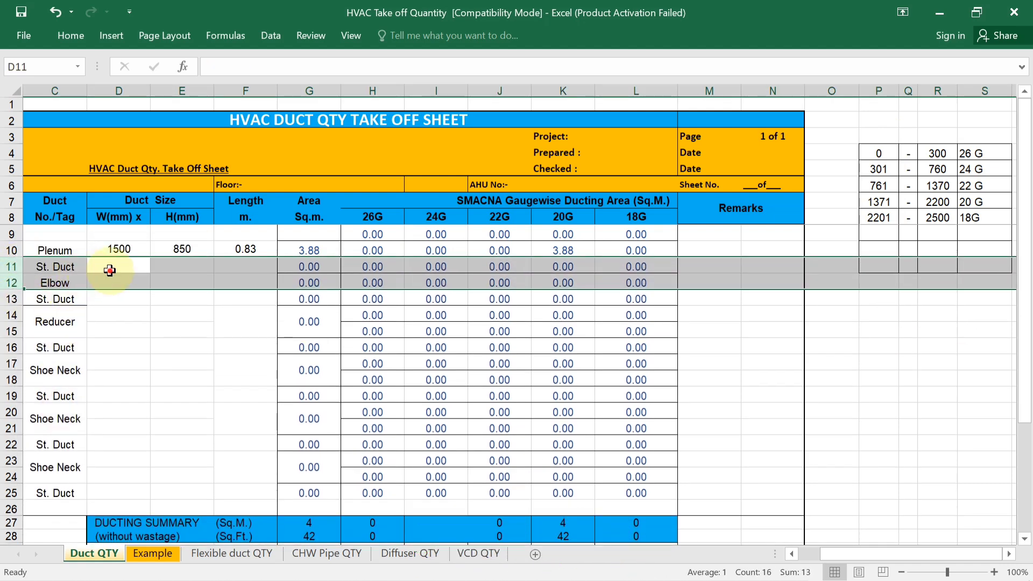
Fill in the St. Duct row below the plenum with width 550 mm, height 300 mm and length 5.5 m
{"action": "left_click", "coordinate": [110, 270]}
{"action": "type", "text": "550"}
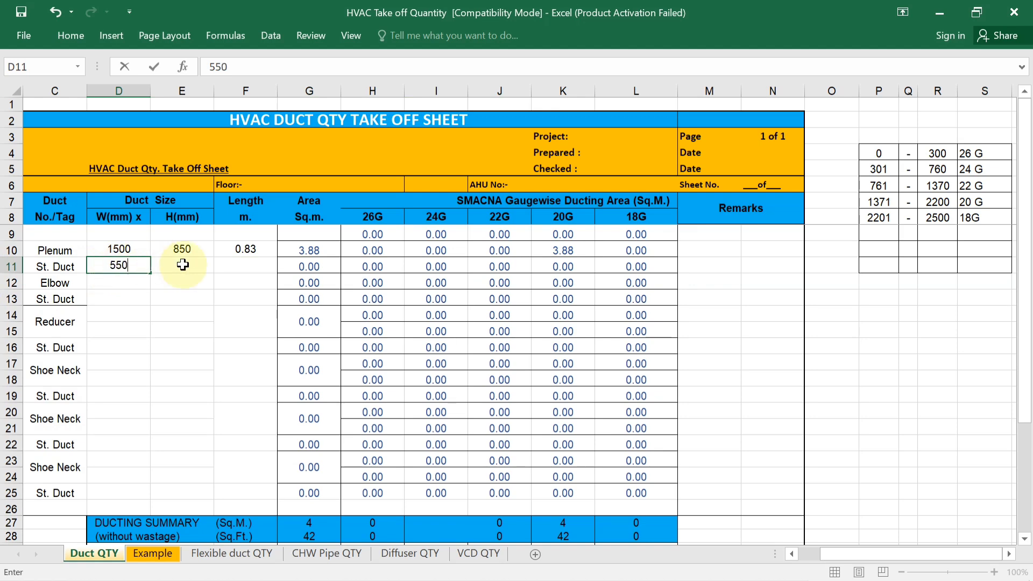
{"action": "left_click", "coordinate": [183, 265]}
{"action": "type", "text": "300"}
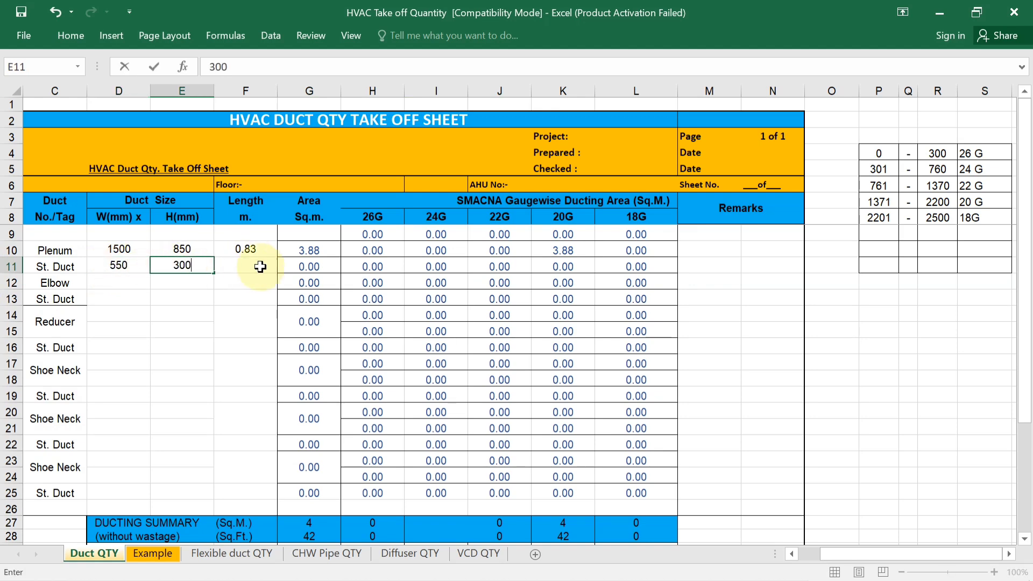
{"action": "left_click", "coordinate": [263, 267]}
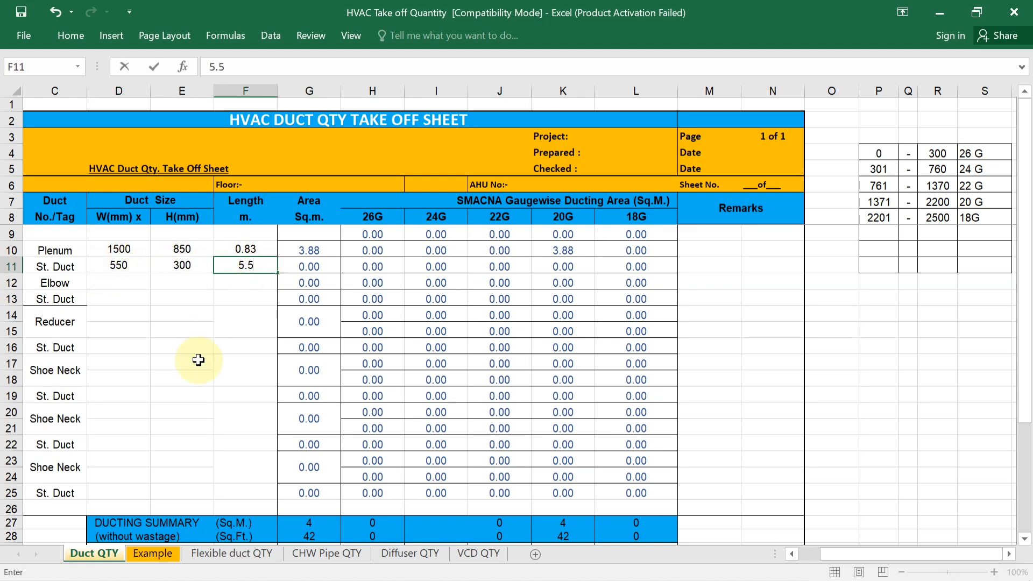
{"action": "left_click", "coordinate": [199, 377]}
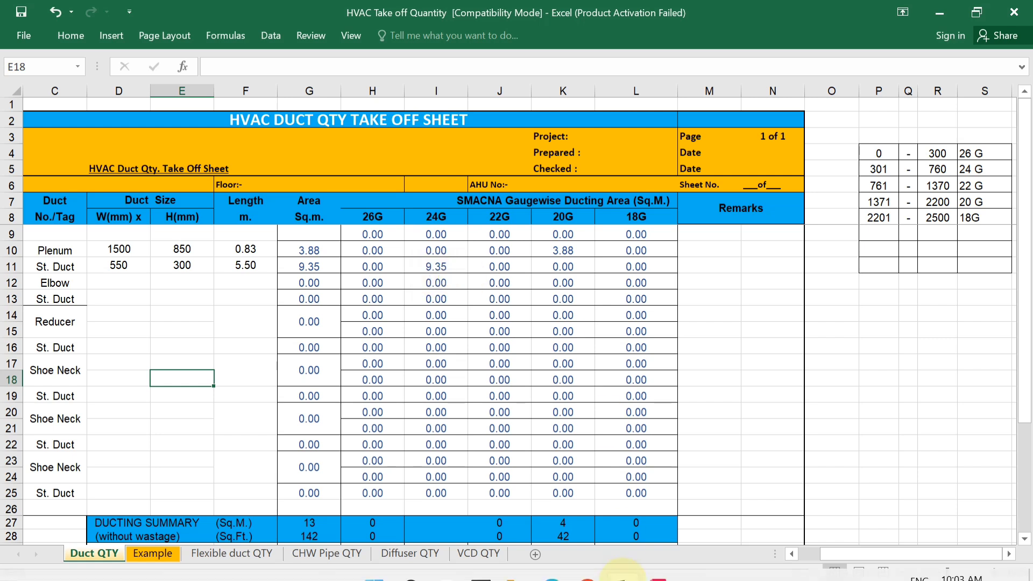
Switch to the AutoCAD HVAC layout and erase the length dimension beside the 550x300 duct
{"action": "mouse_move", "coordinate": [603, 566]}
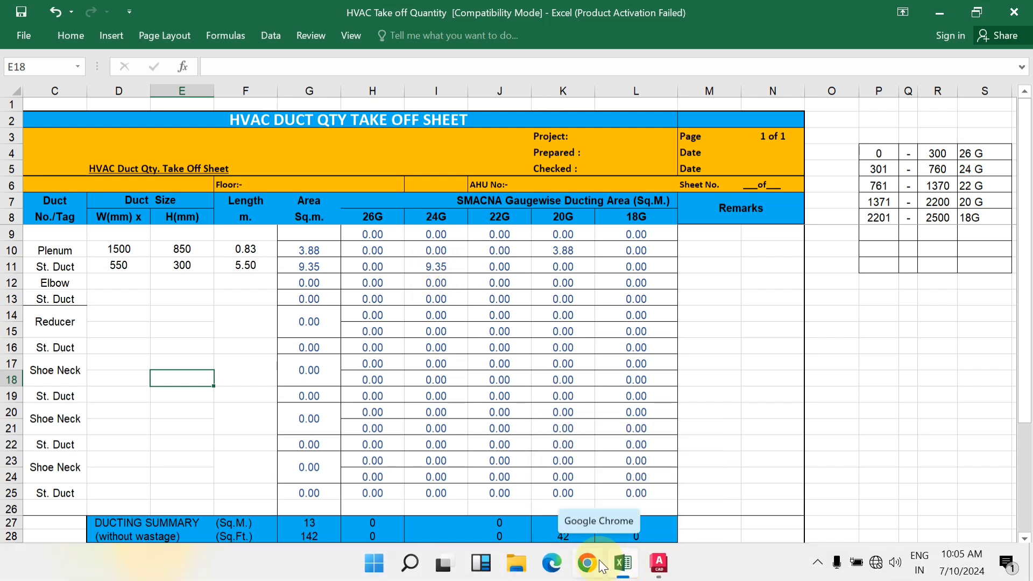
{"action": "left_click", "coordinate": [656, 565]}
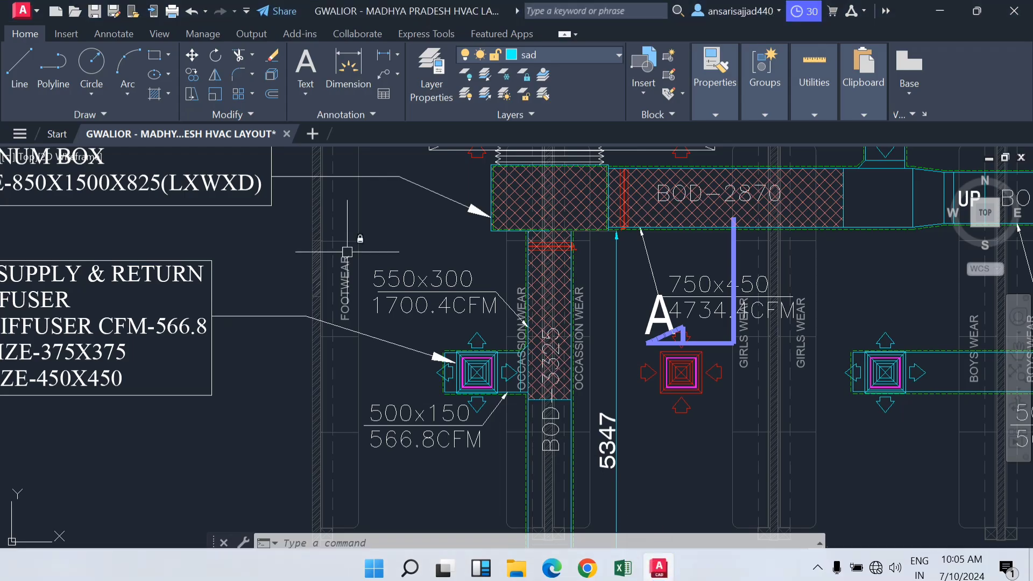
{"action": "scroll", "coordinate": [443, 304], "scroll_direction": "down", "scroll_amount": 5}
{"action": "scroll", "coordinate": [444, 304], "scroll_direction": "up", "scroll_amount": 3}
{"action": "left_click_drag", "start_coordinate": [443, 304], "coordinate": [453, 406]}
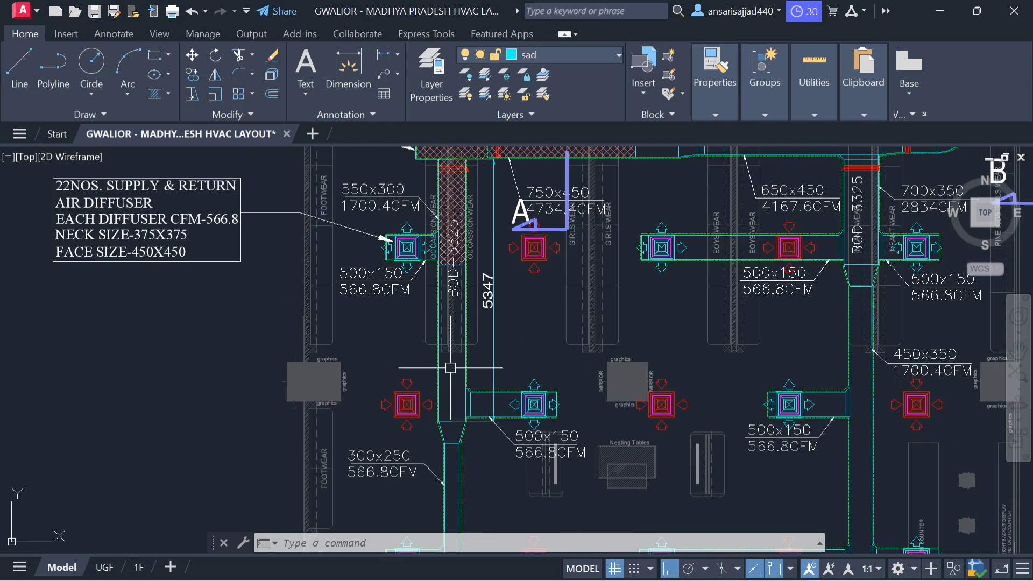
{"action": "scroll", "coordinate": [421, 214], "scroll_direction": "up", "scroll_amount": 2}
{"action": "scroll", "coordinate": [367, 250], "scroll_direction": "down", "scroll_amount": 4}
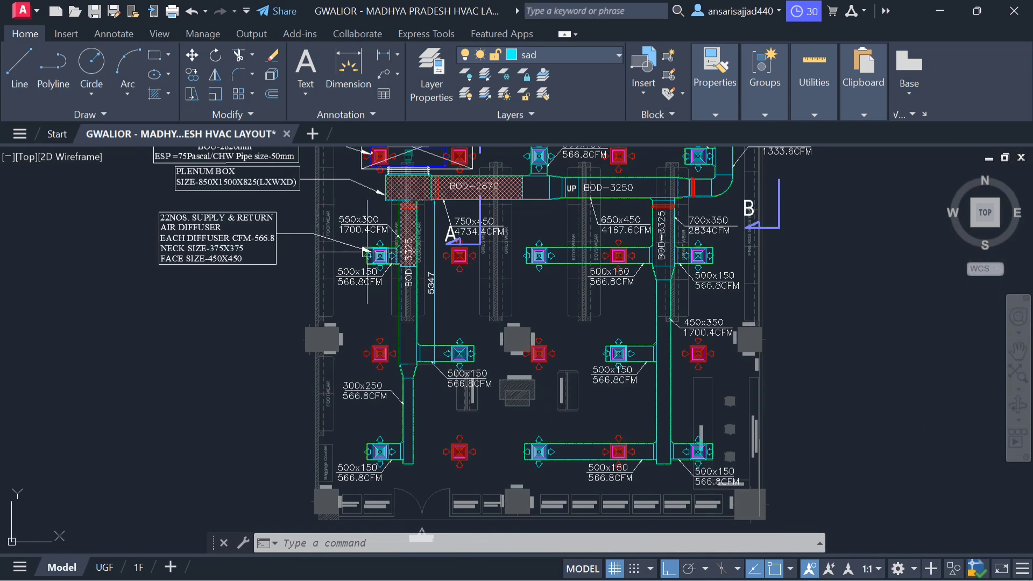
{"action": "mouse_move", "coordinate": [391, 329]}
{"action": "left_mouse_down"}
{"action": "mouse_move", "coordinate": [387, 248]}
{"action": "mouse_move", "coordinate": [401, 296]}
{"action": "left_mouse_up"}
{"action": "scroll", "coordinate": [402, 296], "scroll_direction": "up", "scroll_amount": 6}
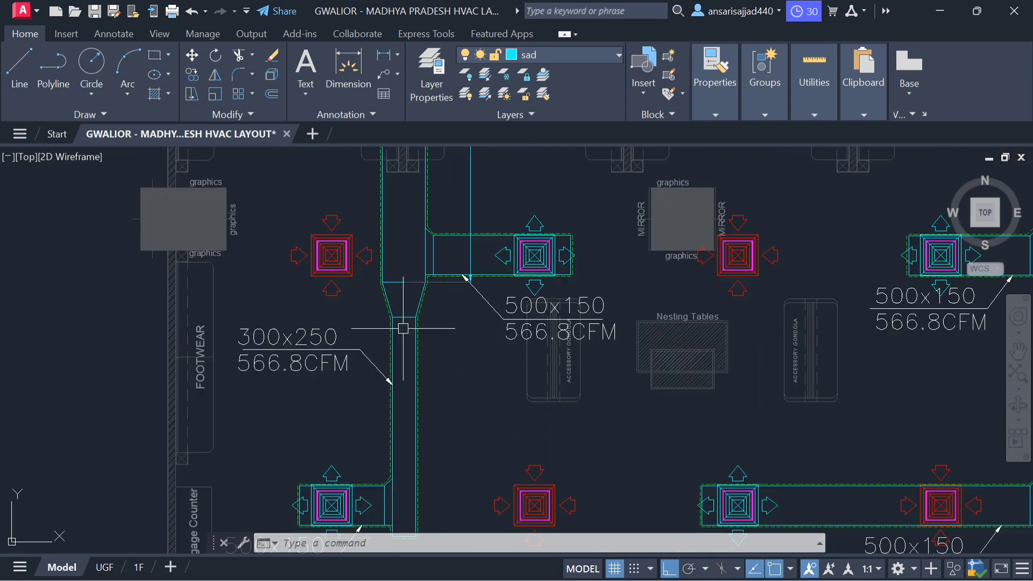
{"action": "left_click", "coordinate": [399, 238]}
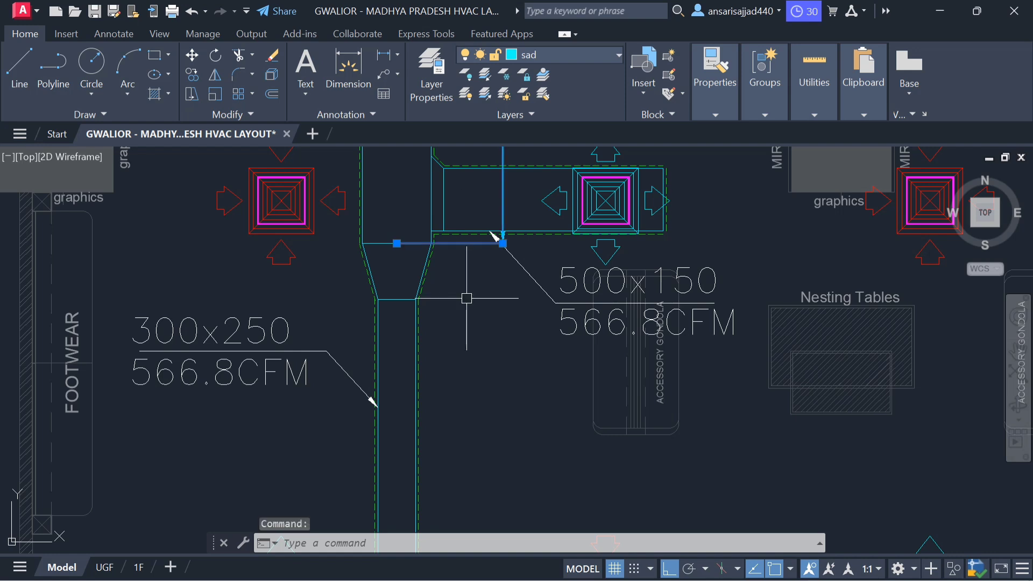
{"action": "key", "text": "Delete"}
Measure the length of the reducer below the 550x300 duct with a linear dimension, without placing it
{"action": "type", "text": "dli"}
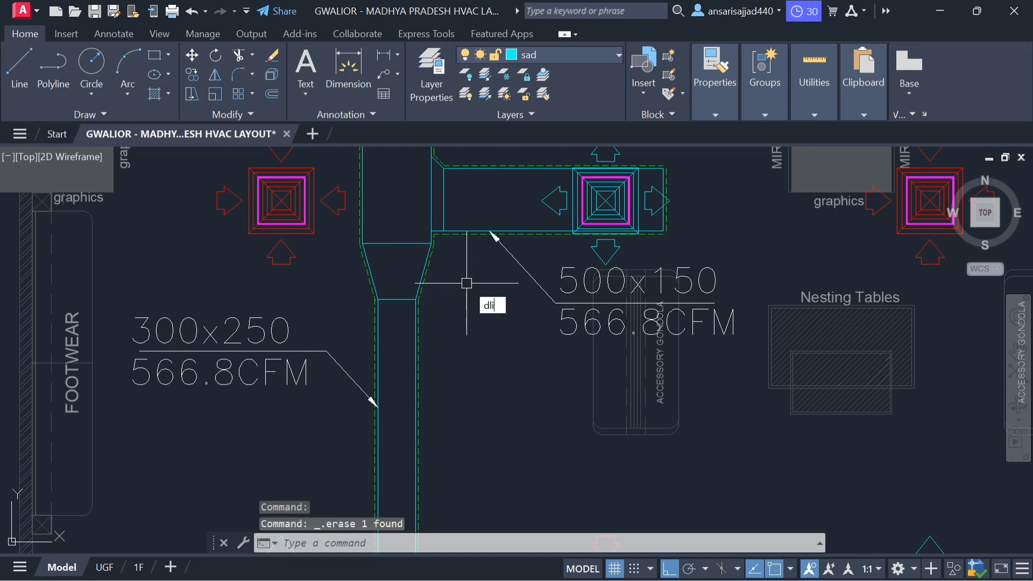
{"action": "key", "text": "Return"}
{"action": "left_click", "coordinate": [397, 243]}
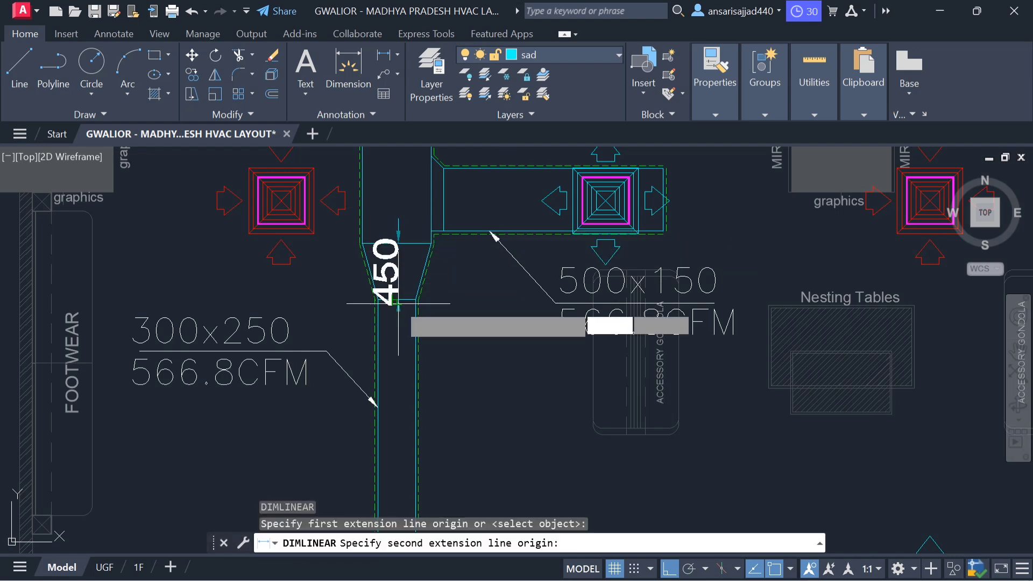
{"action": "left_click", "coordinate": [452, 310]}
{"action": "key", "text": "Escape"}
Examine the size labels of the ducts above and below the reducer
{"action": "scroll", "coordinate": [454, 310], "scroll_direction": "down", "scroll_amount": 6}
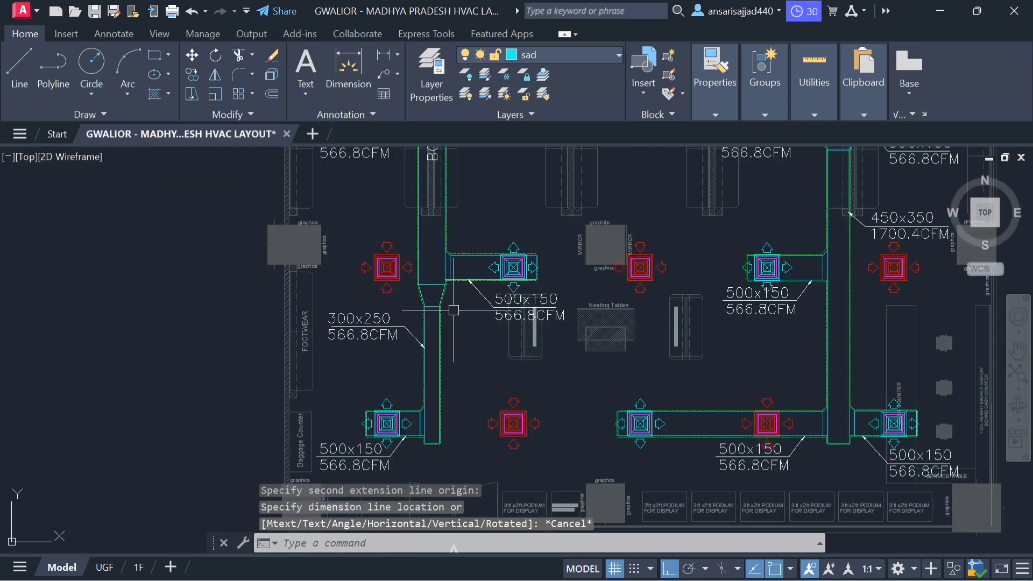
{"action": "left_click_drag", "start_coordinate": [454, 310], "coordinate": [444, 346]}
{"action": "scroll", "coordinate": [442, 337], "scroll_direction": "up", "scroll_amount": 5}
{"action": "scroll", "coordinate": [443, 332], "scroll_direction": "down", "scroll_amount": 5}
{"action": "scroll", "coordinate": [407, 199], "scroll_direction": "up", "scroll_amount": 3}
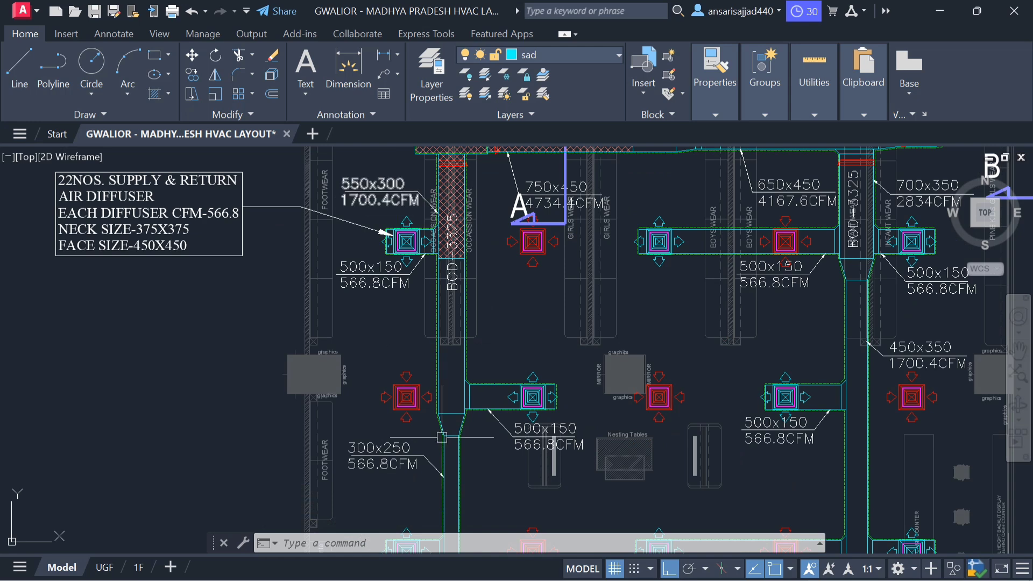
{"action": "left_click_drag", "start_coordinate": [397, 195], "coordinate": [394, 70]}
{"action": "scroll", "coordinate": [343, 330], "scroll_direction": "up", "scroll_amount": 2}
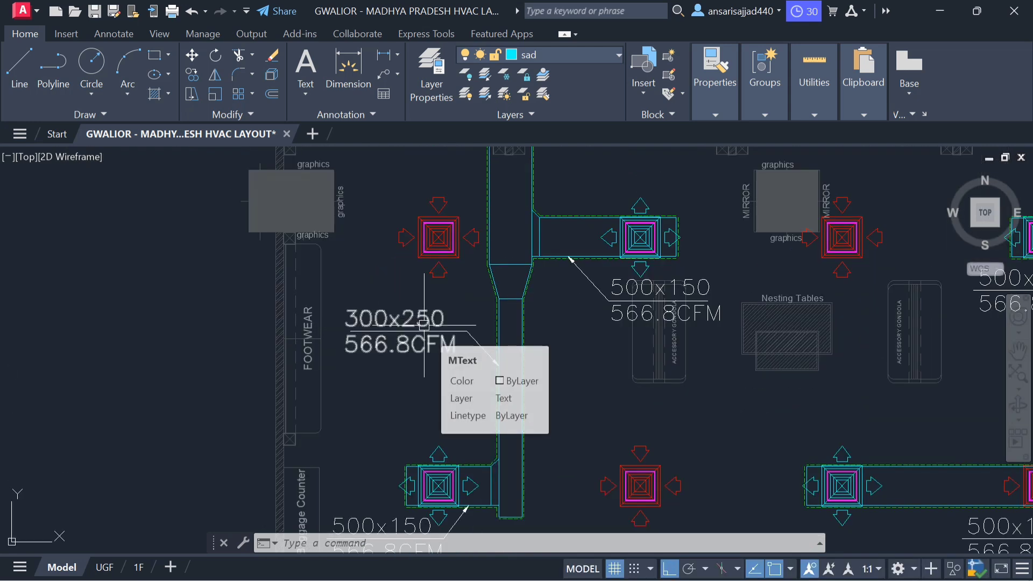
Return to the Excel take-off sheet and delete rows 12 and 13 holding the Elbow and the following St. Duct
{"action": "mouse_move", "coordinate": [721, 575]}
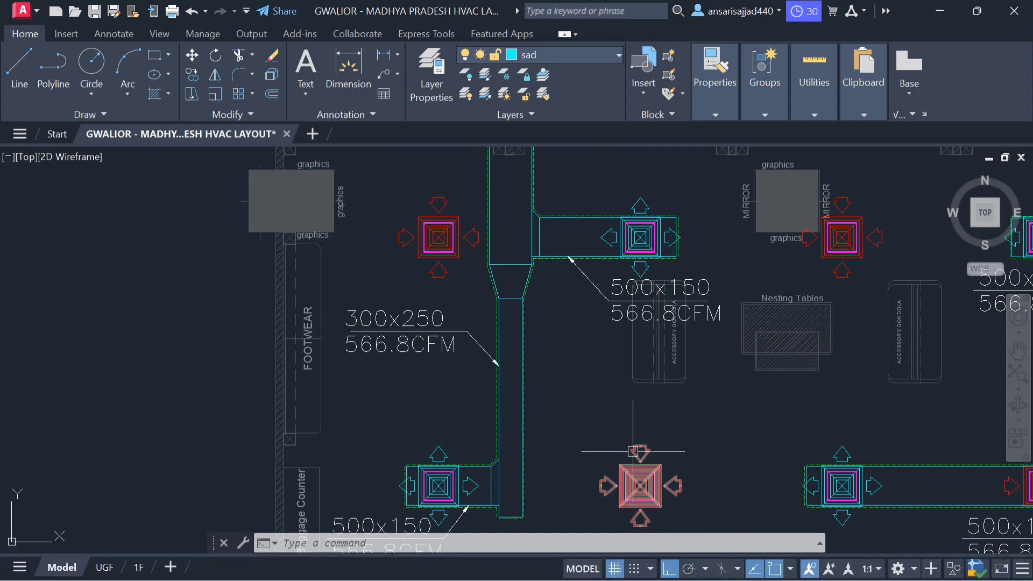
{"action": "left_click", "coordinate": [632, 566]}
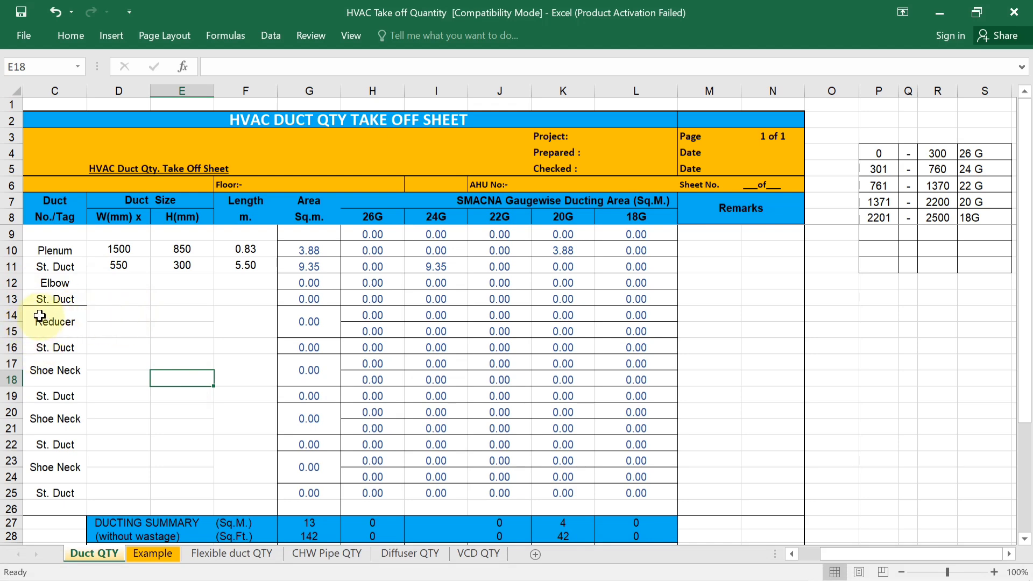
{"action": "left_click", "coordinate": [108, 279]}
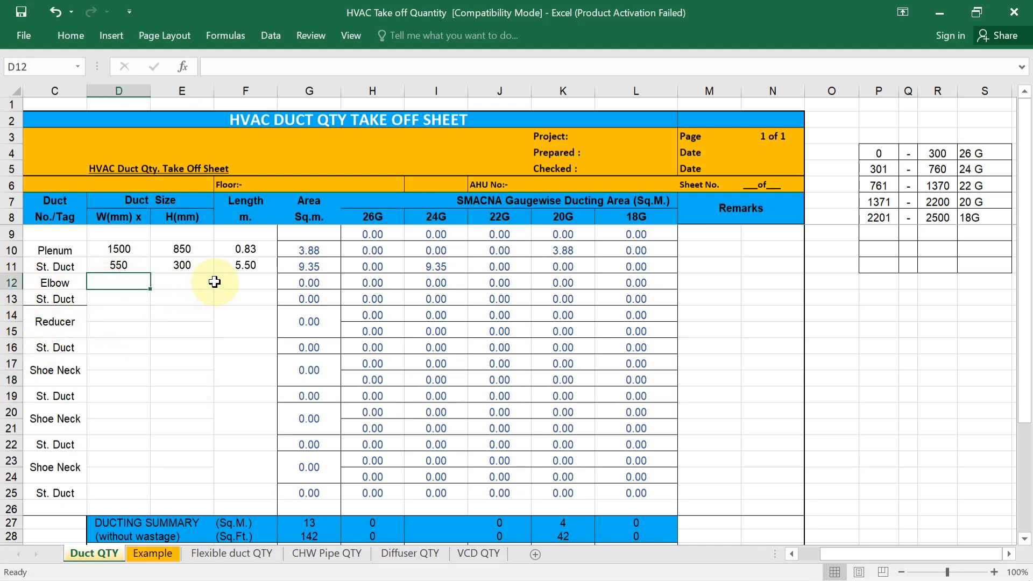
{"action": "left_click", "coordinate": [195, 283]}
{"action": "left_click", "coordinate": [271, 286]}
{"action": "left_click", "coordinate": [314, 286]}
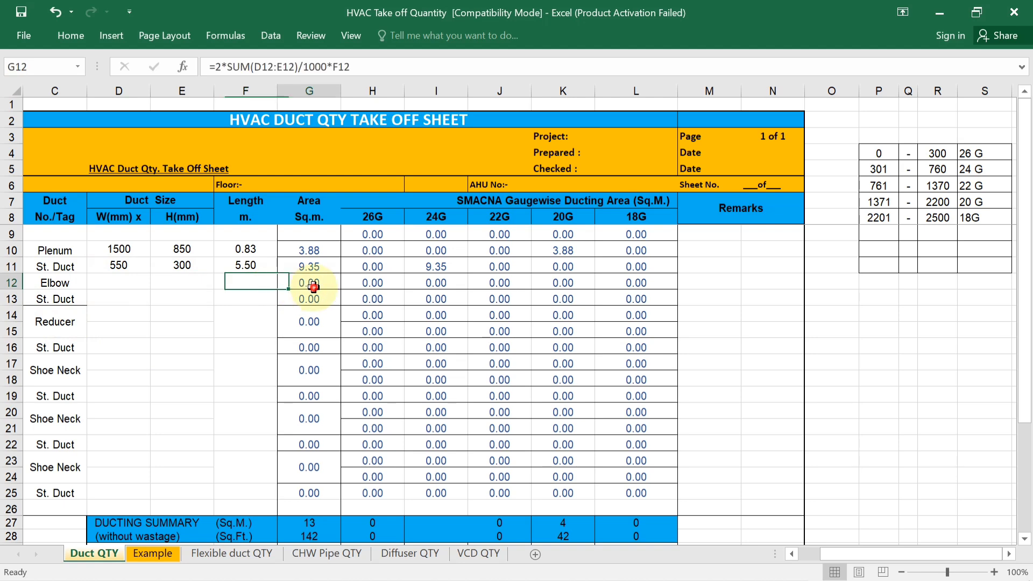
{"action": "left_click", "coordinate": [11, 282]}
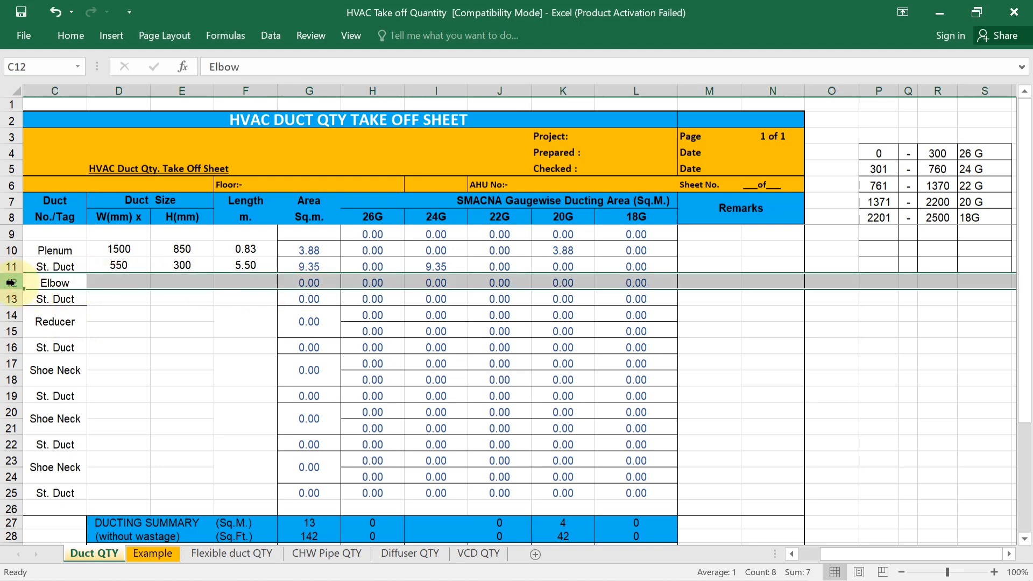
{"action": "left_click_drag", "start_coordinate": [14, 283], "coordinate": [12, 298]}
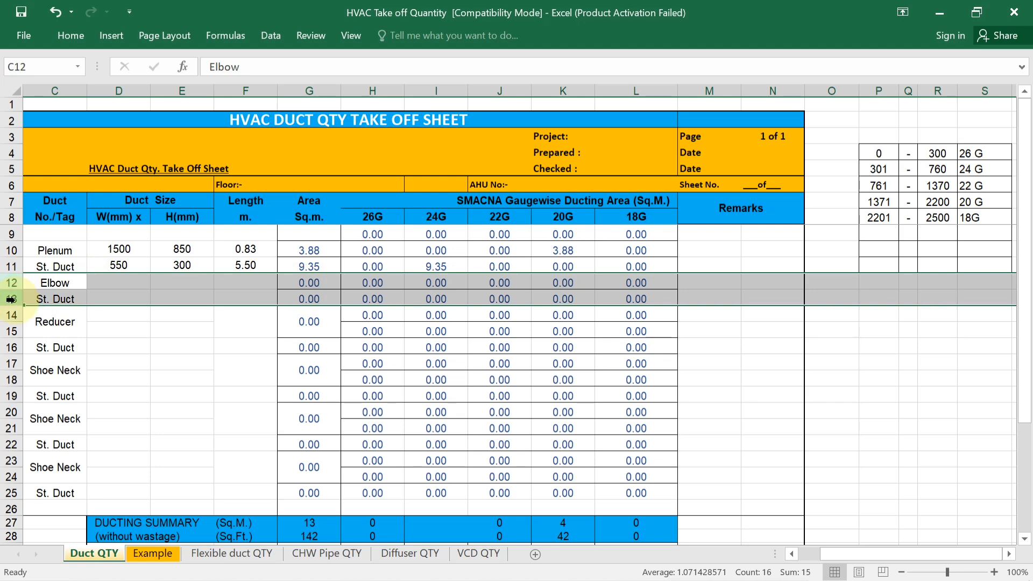
{"action": "right_click", "coordinate": [12, 299]}
{"action": "left_click", "coordinate": [52, 431]}
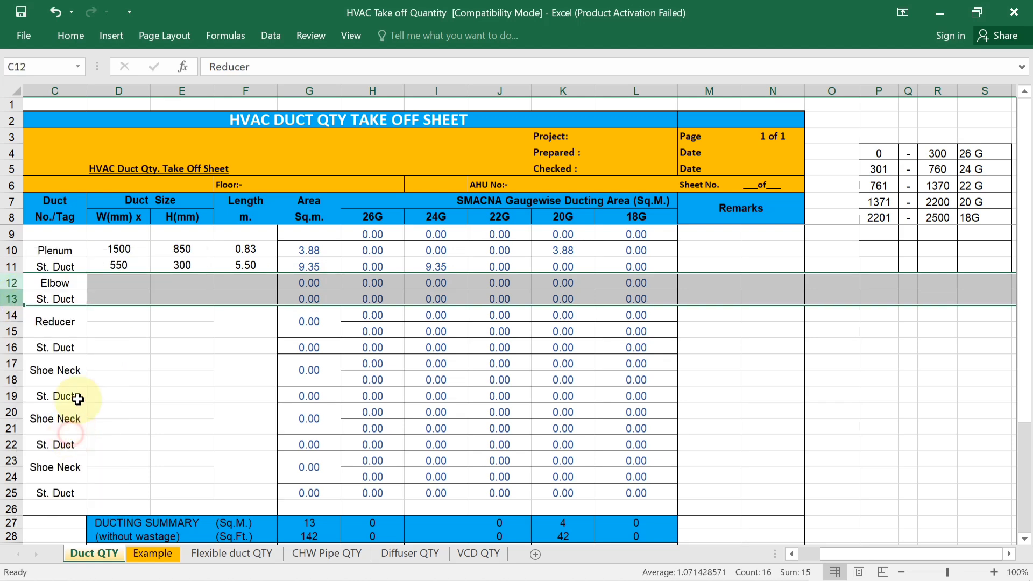
Enter the Reducer's larger end size as width 550 mm and height 300 mm in row 12
{"action": "left_click", "coordinate": [113, 286]}
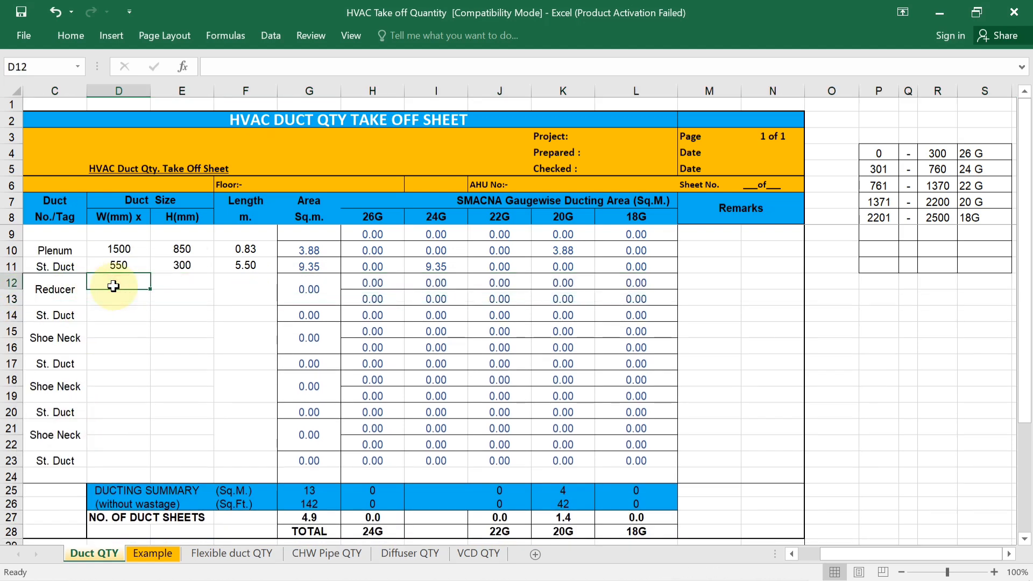
{"action": "type", "text": "550"}
{"action": "left_click", "coordinate": [184, 284]}
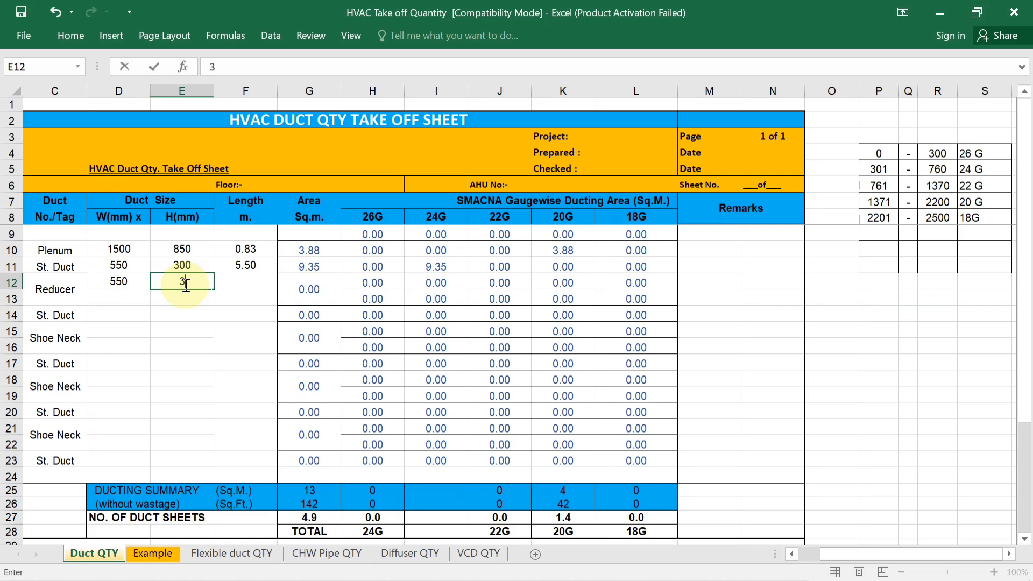
{"action": "type", "text": "300"}
{"action": "left_click", "coordinate": [138, 299]}
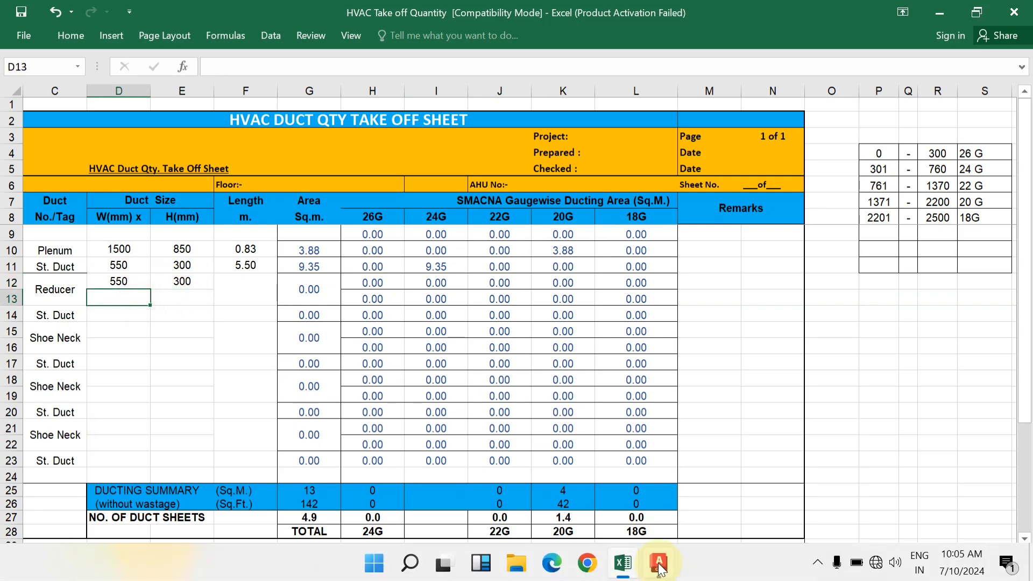
Switch to the AutoCAD layout and check the size label of the duct below the reducer
{"action": "left_click", "coordinate": [659, 563]}
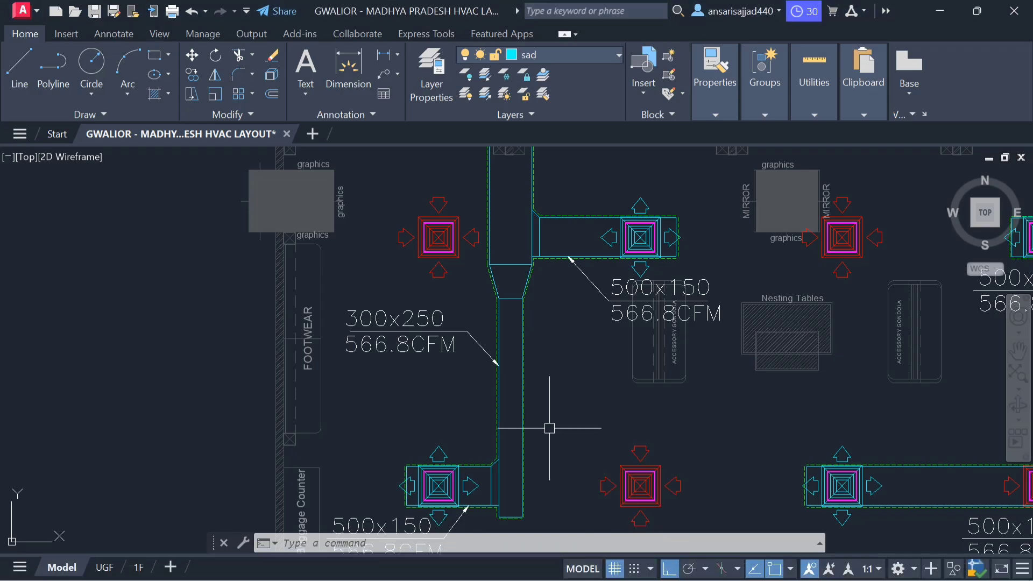
{"action": "scroll", "coordinate": [408, 458], "scroll_direction": "down", "scroll_amount": 3}
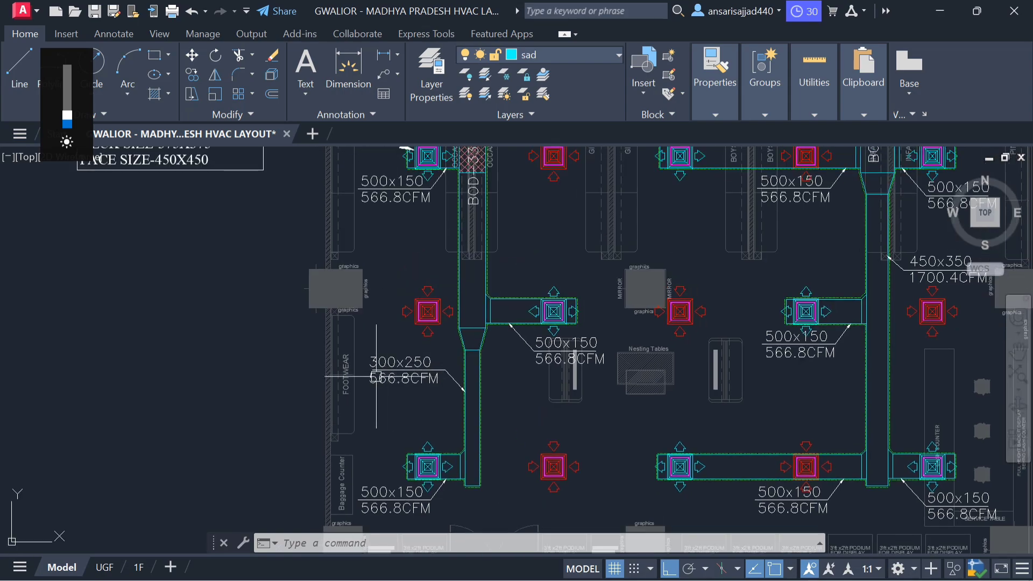
{"action": "mouse_move", "coordinate": [670, 574]}
Return to the Excel sheet and enter the Reducer's smaller end as 300 x 250 mm in row 13 and its length as 0.45 m
{"action": "left_click", "coordinate": [622, 563]}
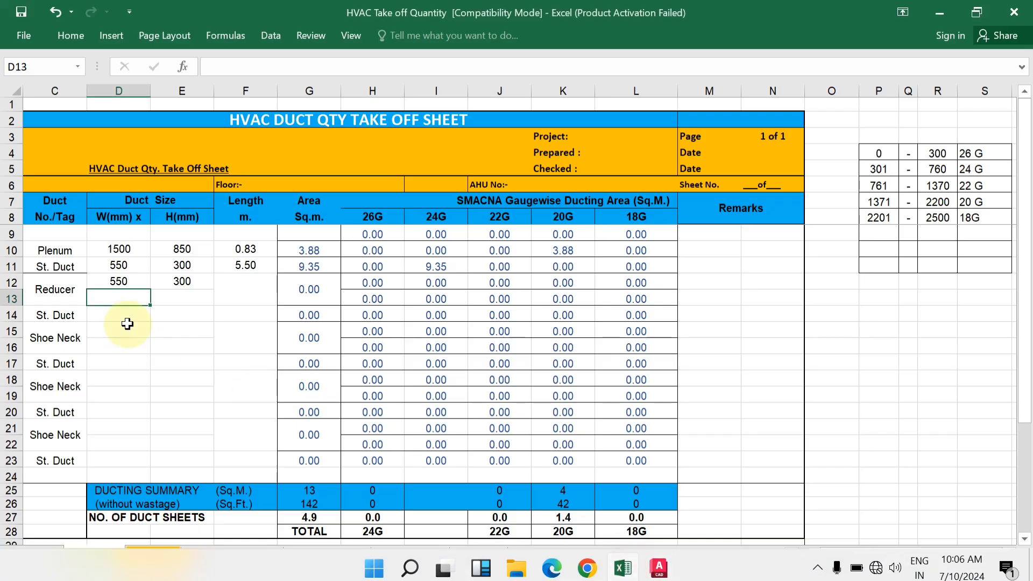
{"action": "left_click", "coordinate": [131, 304]}
{"action": "type", "text": "300"}
{"action": "left_click", "coordinate": [205, 300]}
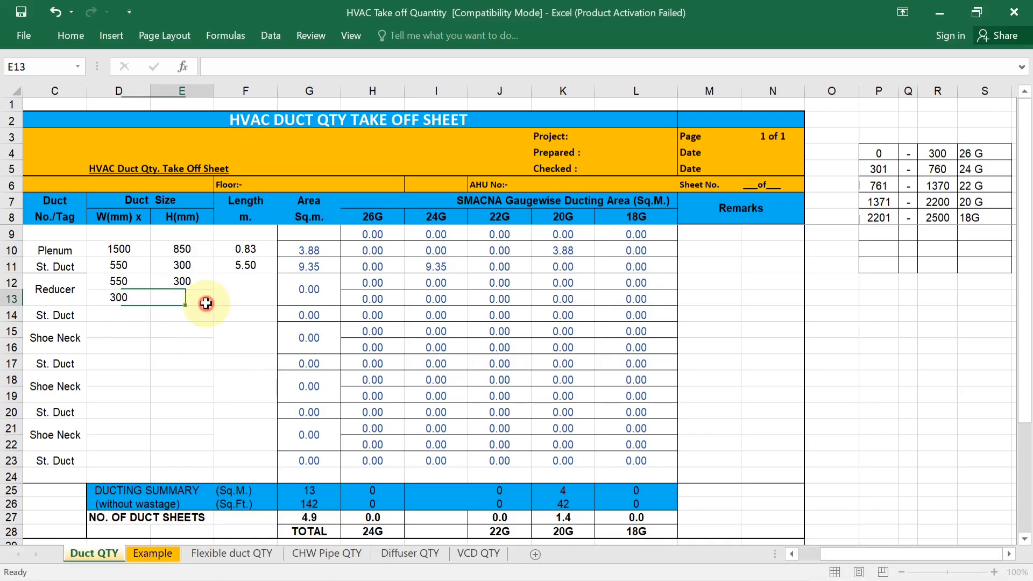
{"action": "type", "text": "250"}
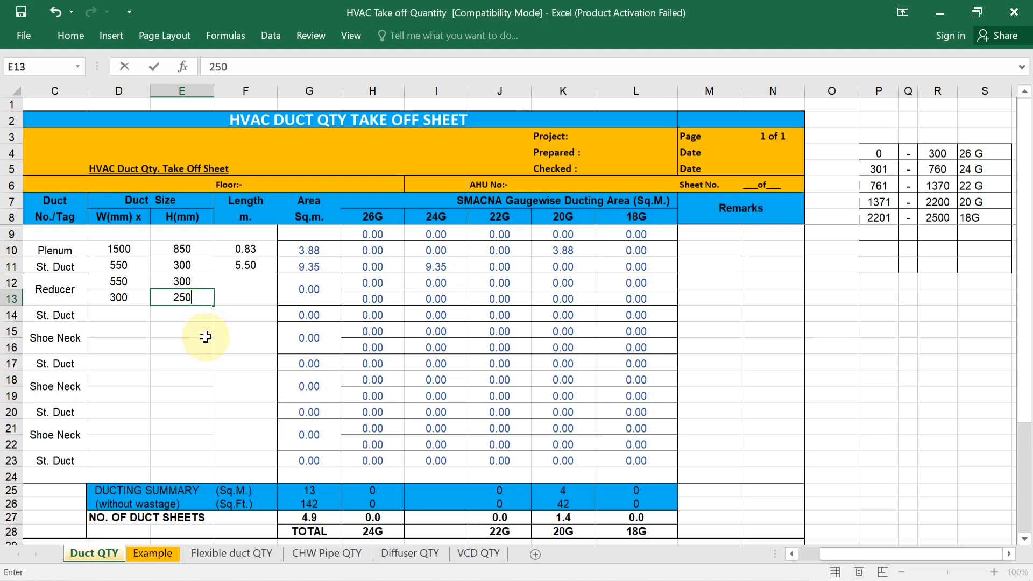
{"action": "left_click", "coordinate": [242, 300]}
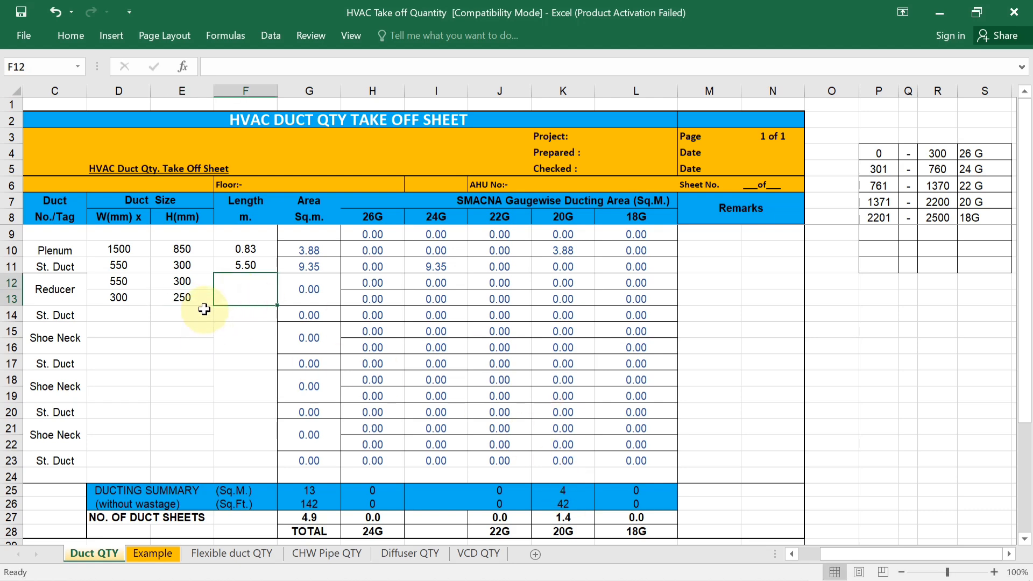
{"action": "type", "text": ".45"}
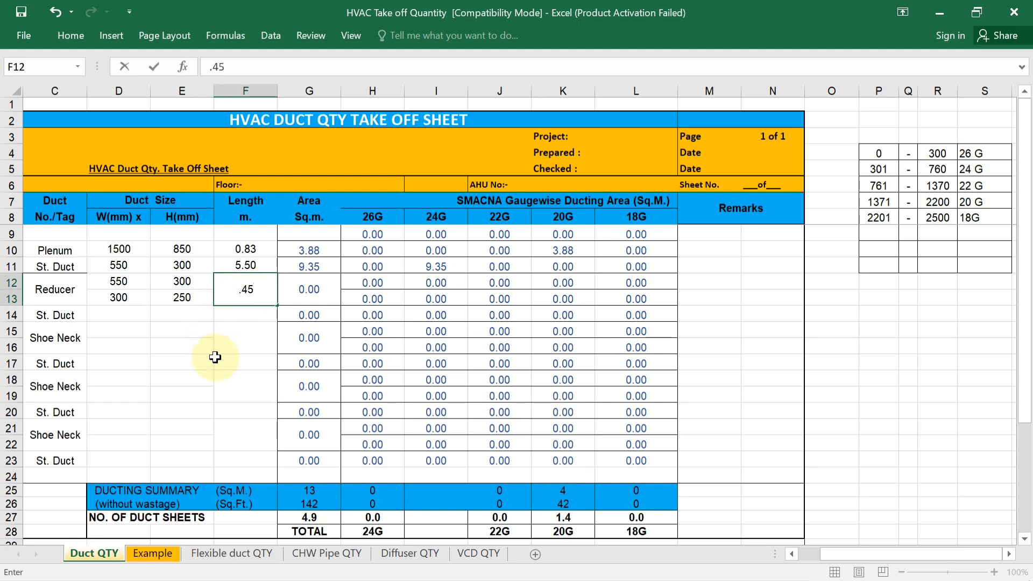
{"action": "left_click", "coordinate": [232, 362]}
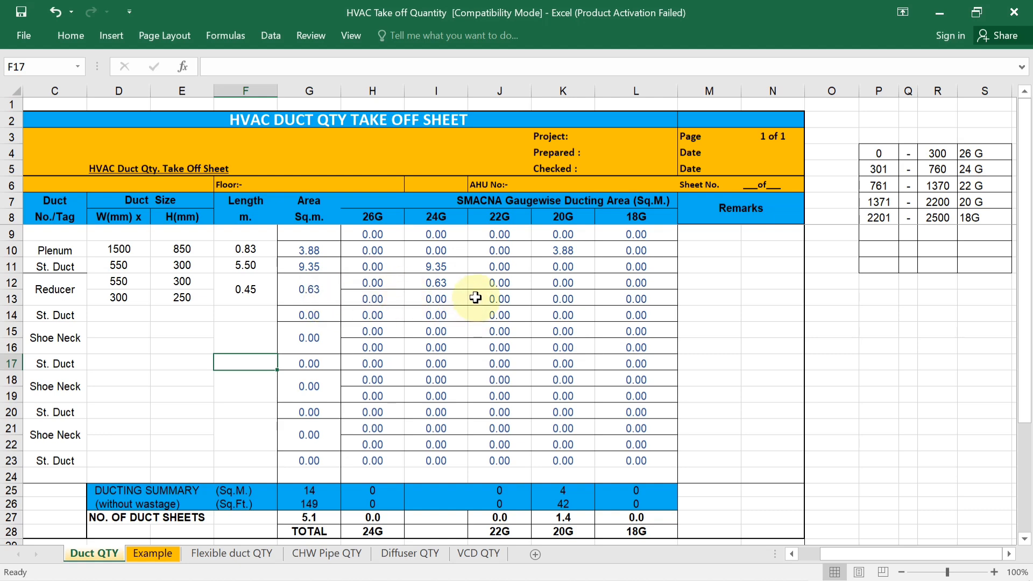
Switch to AutoCAD and measure the 300x250 duct from the reducer to its end cap with a linear dimension placed beside it
{"action": "left_click", "coordinate": [659, 563]}
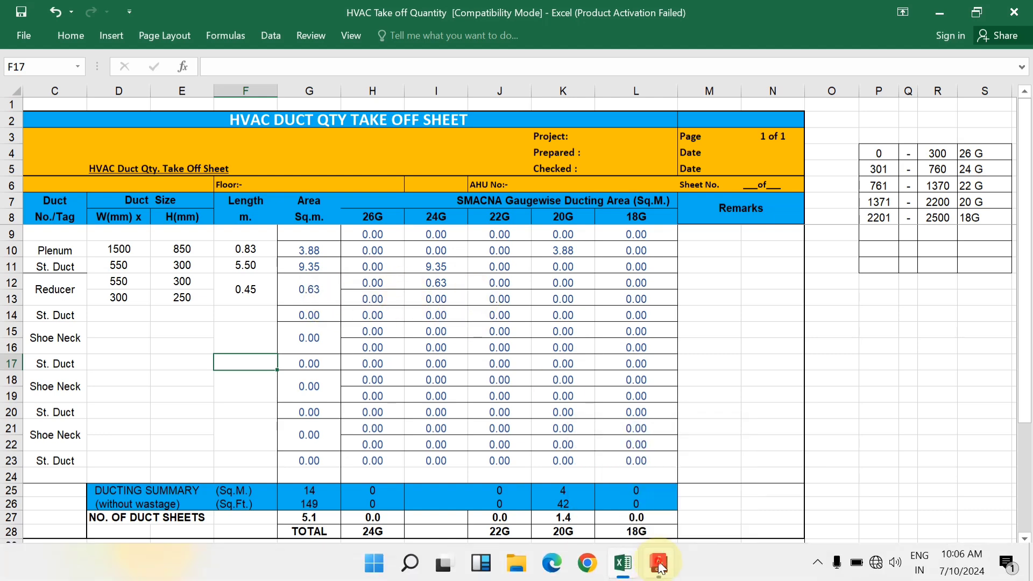
{"action": "scroll", "coordinate": [525, 202], "scroll_direction": "up", "scroll_amount": 6}
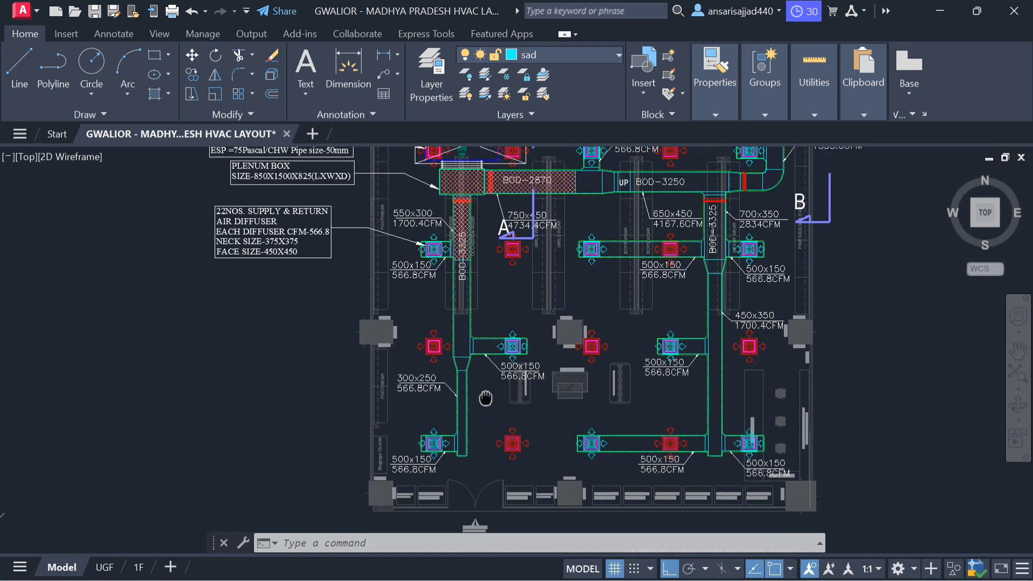
{"action": "key", "text": "Escape"}
{"action": "type", "text": "dli"}
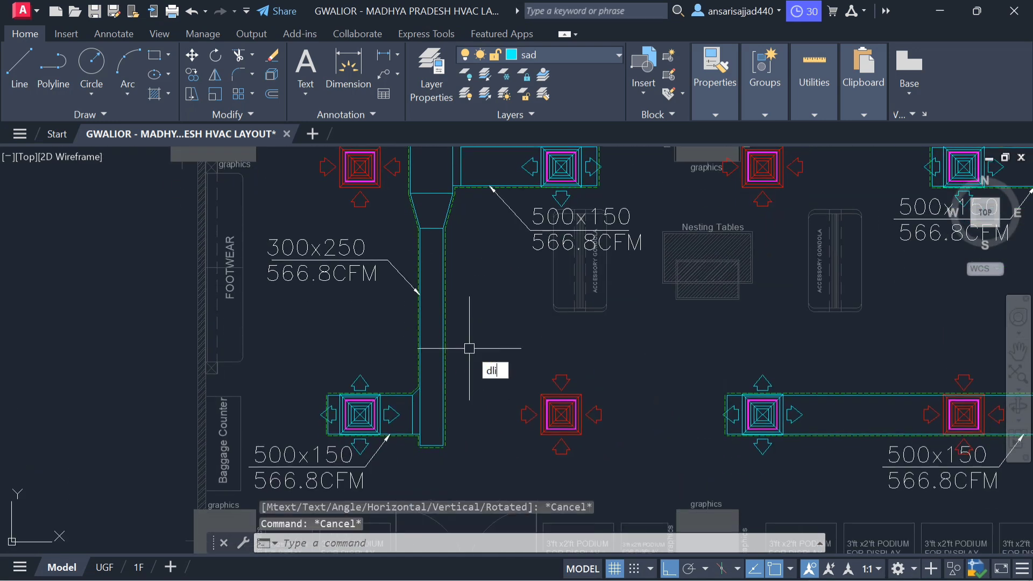
{"action": "key", "text": "Return"}
{"action": "left_click", "coordinate": [431, 229]}
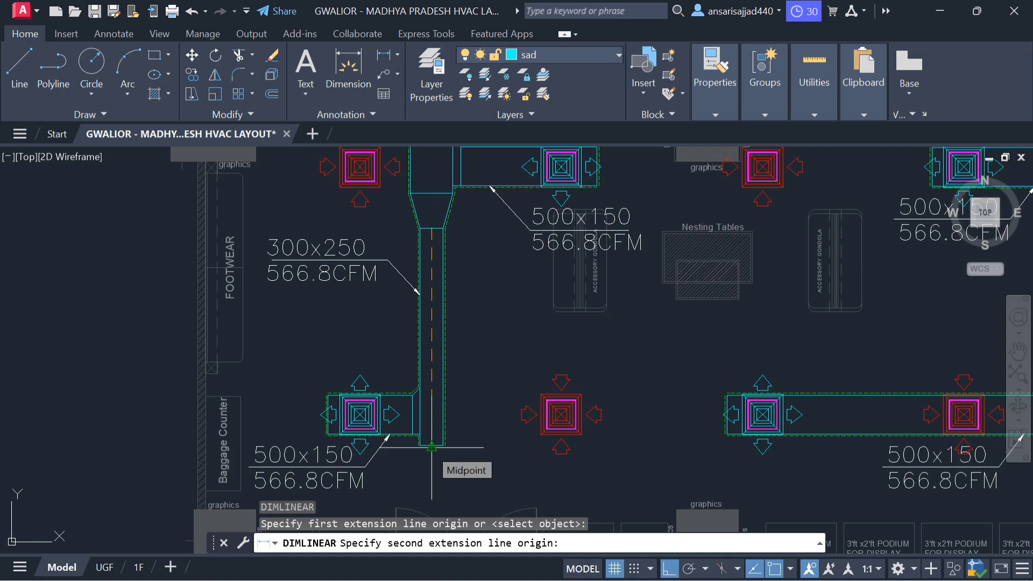
{"action": "left_click", "coordinate": [432, 447]}
{"action": "left_click", "coordinate": [485, 436]}
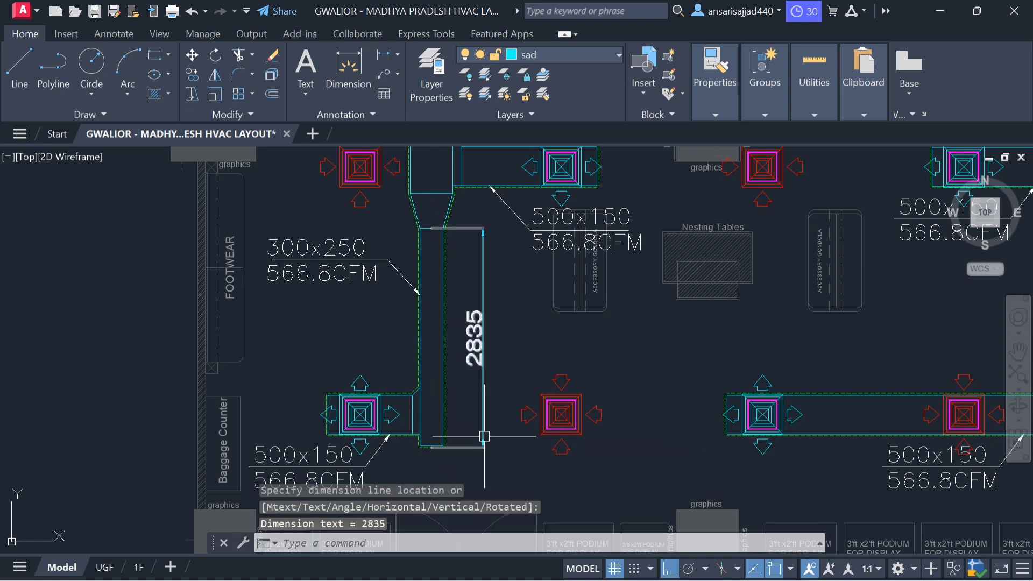
{"action": "middle_click", "coordinate": [492, 363]}
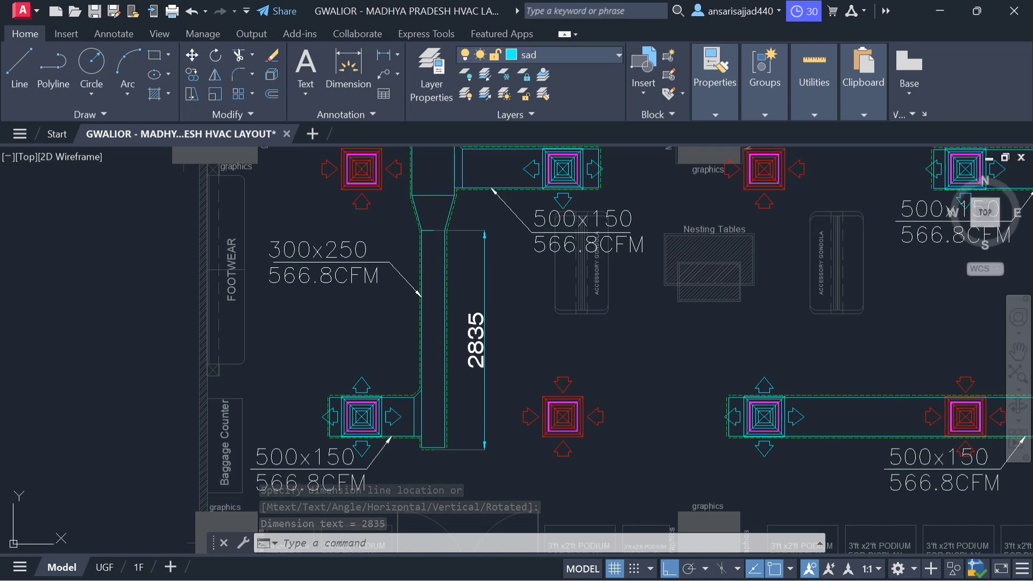
Return to the Excel sheet and fill in the St. Duct in row 14 with width 300 mm, height 250 mm and length 3 m
{"action": "mouse_move", "coordinate": [672, 558]}
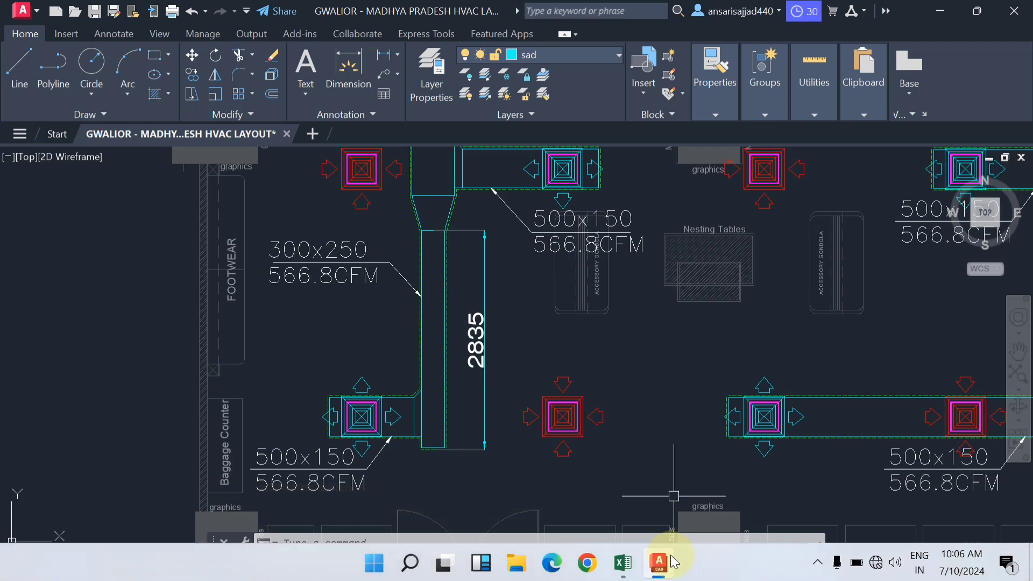
{"action": "left_click", "coordinate": [624, 563]}
{"action": "left_click", "coordinate": [124, 315]}
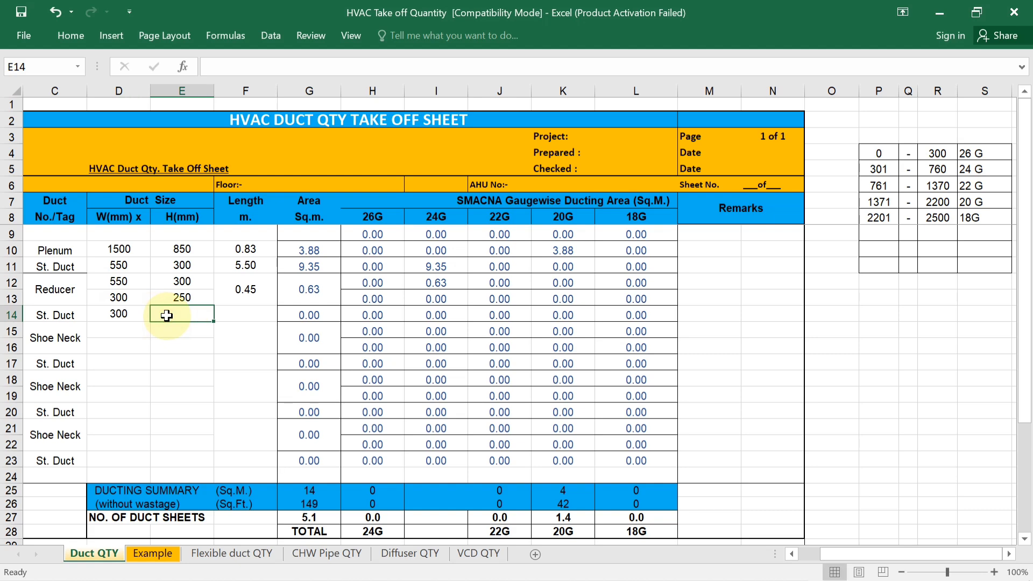
{"action": "type", "text": "250"}
{"action": "left_click", "coordinate": [251, 312]}
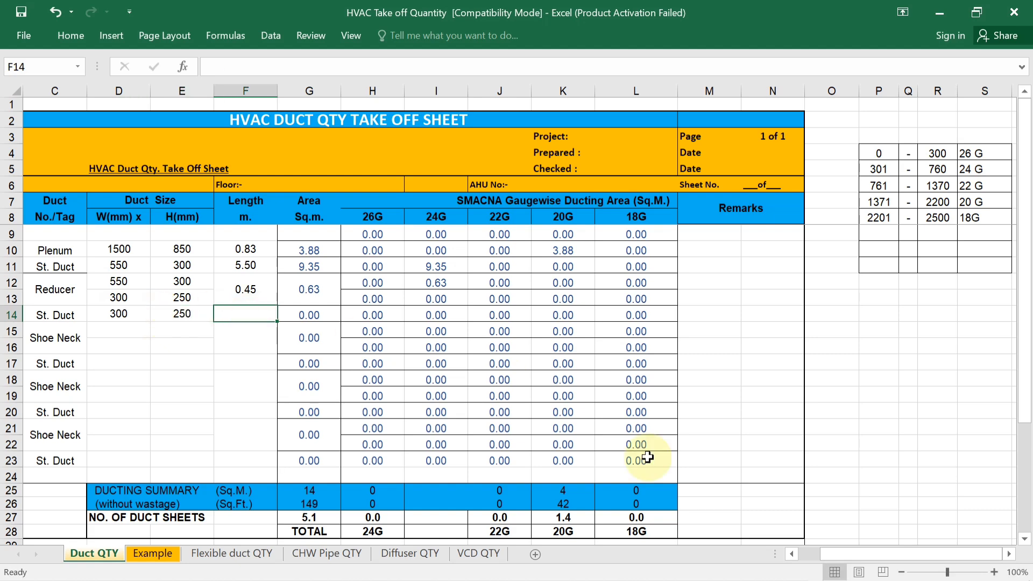
{"action": "mouse_move", "coordinate": [693, 576]}
{"action": "left_click", "coordinate": [657, 563]}
{"action": "left_click", "coordinate": [654, 561]}
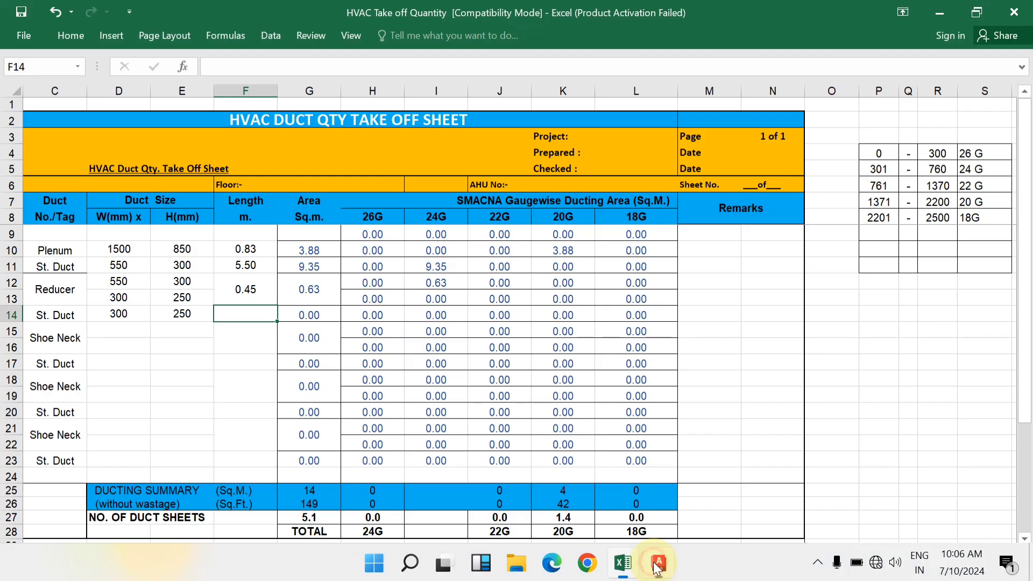
{"action": "type", "text": "3"}
{"action": "left_click", "coordinate": [249, 360]}
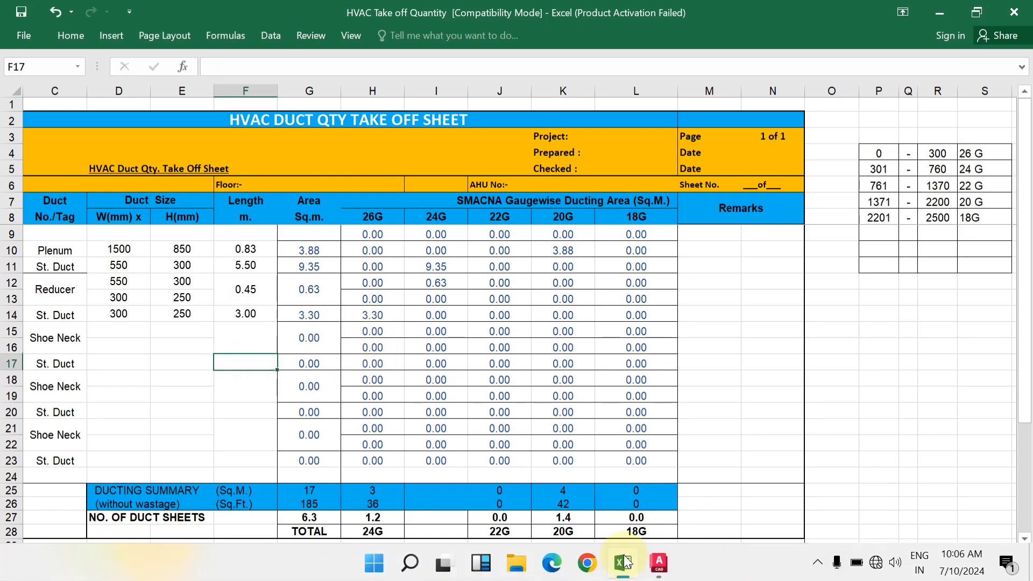
Switch to AutoCAD and delete the length dimension beside the 300x250 duct
{"action": "mouse_move", "coordinate": [619, 565]}
{"action": "left_click", "coordinate": [659, 564]}
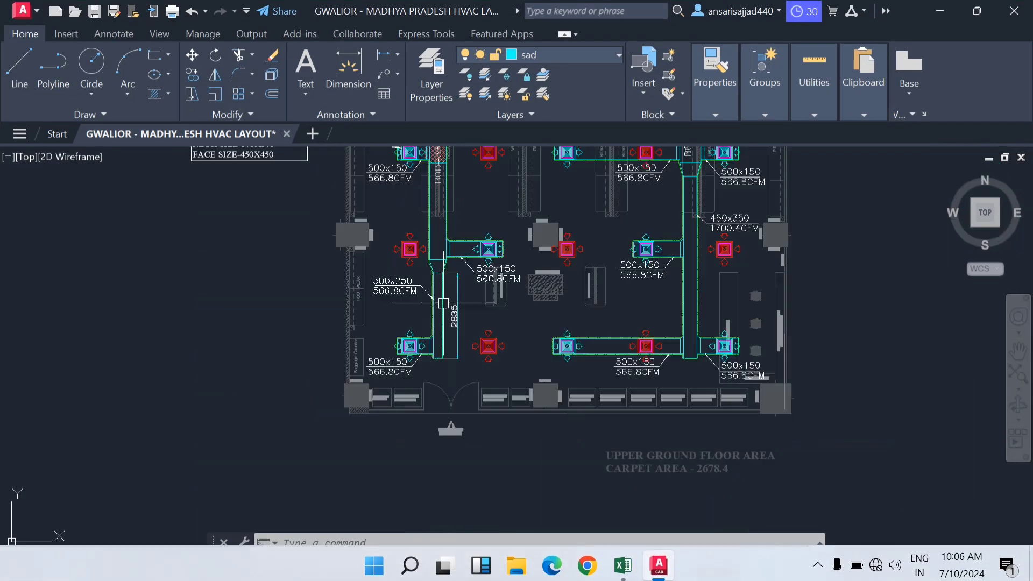
{"action": "scroll", "coordinate": [462, 395], "scroll_direction": "up", "scroll_amount": 2}
{"action": "left_click", "coordinate": [461, 395]}
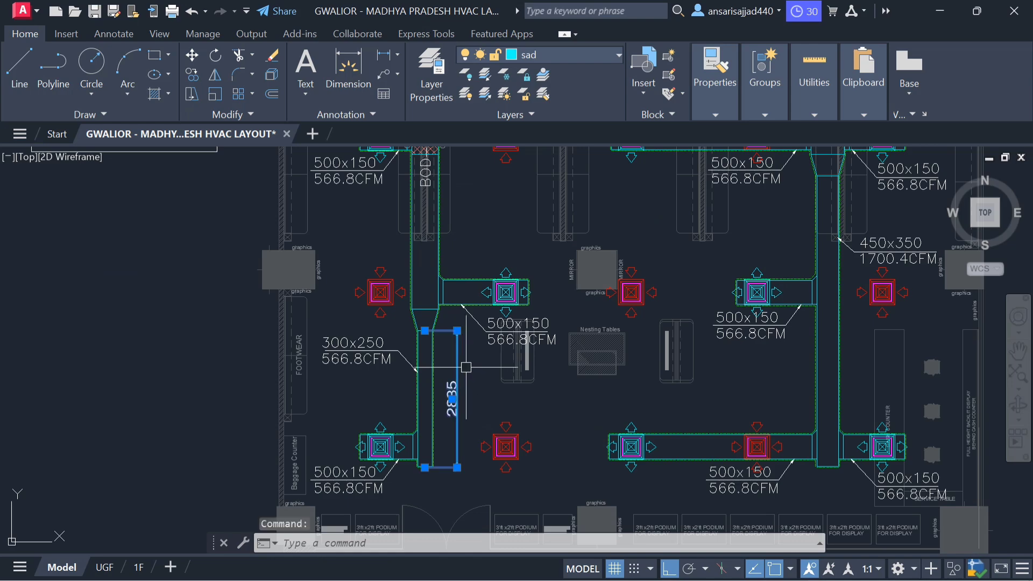
{"action": "key", "text": "Delete"}
Examine the shoe neck joining the upper 500x150 branch to the 550x300 duct by highlighting its outline, and clear the selection
{"action": "scroll", "coordinate": [461, 396], "scroll_direction": "down", "scroll_amount": 6}
{"action": "scroll", "coordinate": [455, 376], "scroll_direction": "up", "scroll_amount": 4}
{"action": "scroll", "coordinate": [457, 268], "scroll_direction": "up", "scroll_amount": 2}
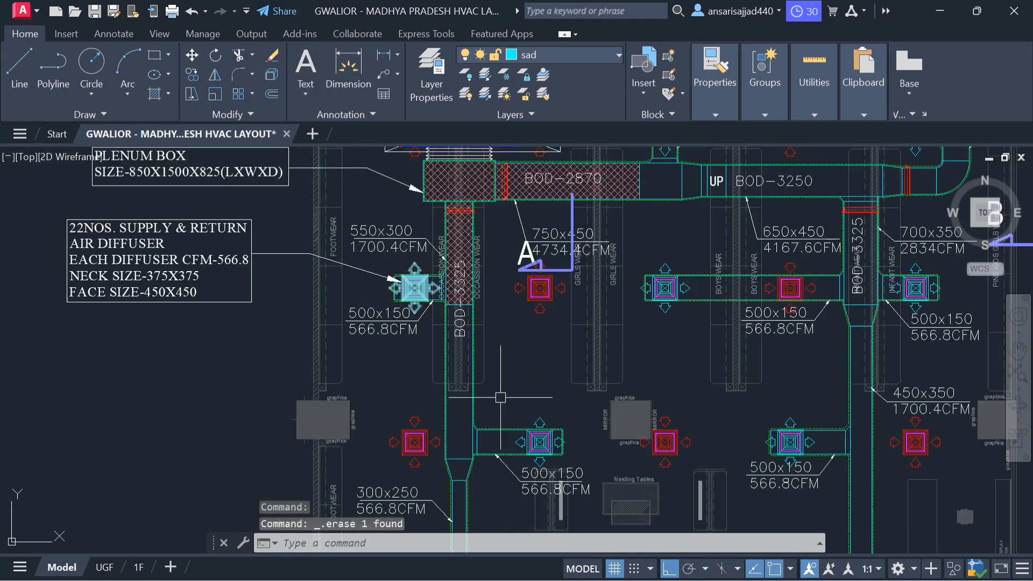
{"action": "left_click_drag", "start_coordinate": [533, 445], "coordinate": [531, 382]}
{"action": "scroll", "coordinate": [411, 220], "scroll_direction": "up", "scroll_amount": 8}
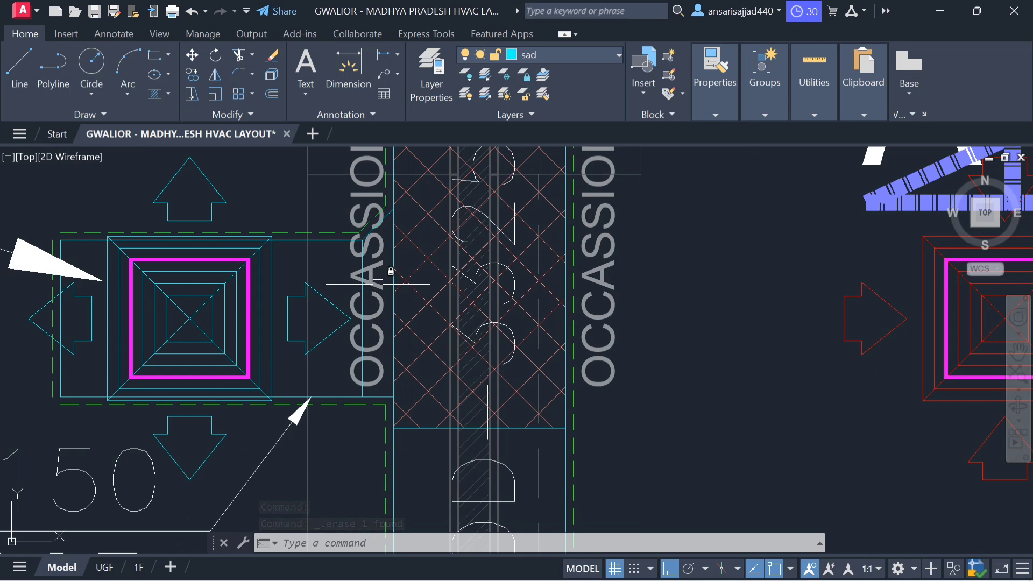
{"action": "scroll", "coordinate": [374, 221], "scroll_direction": "up", "scroll_amount": 2}
{"action": "left_click", "coordinate": [355, 301]}
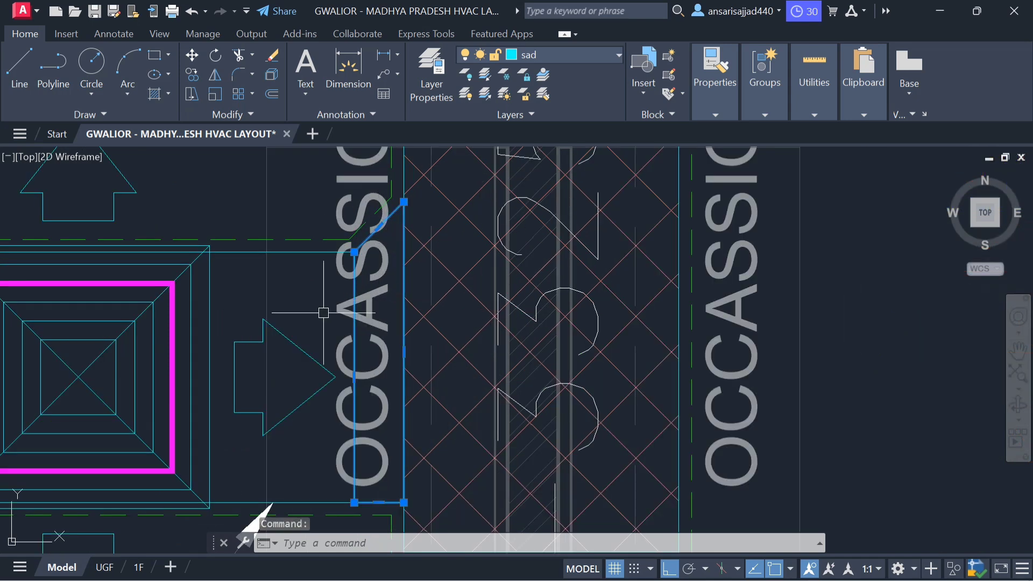
{"action": "scroll", "coordinate": [323, 312], "scroll_direction": "down", "scroll_amount": 5}
{"action": "scroll", "coordinate": [441, 289], "scroll_direction": "up", "scroll_amount": 4}
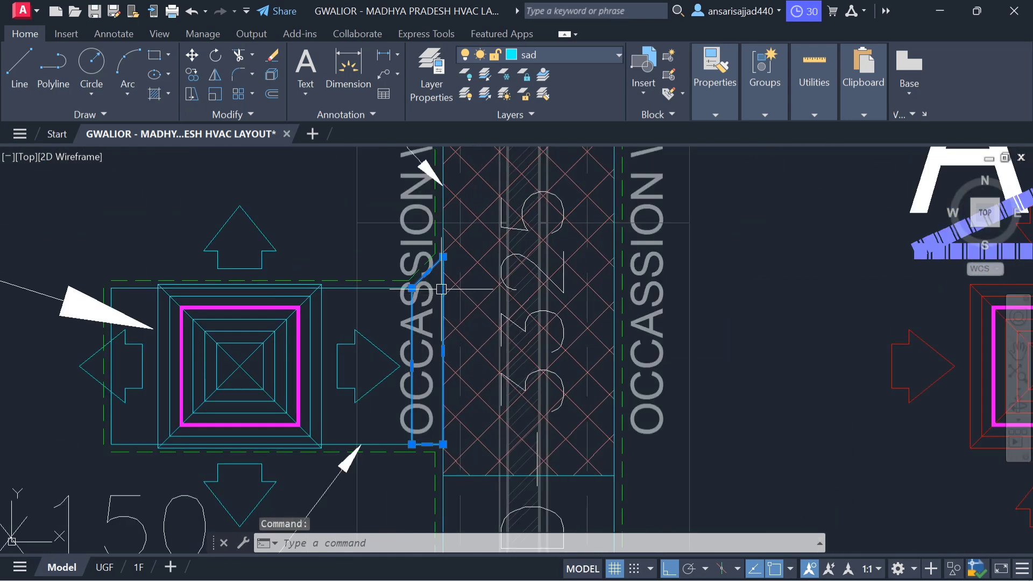
{"action": "scroll", "coordinate": [441, 289], "scroll_direction": "down", "scroll_amount": 4}
{"action": "scroll", "coordinate": [496, 284], "scroll_direction": "up", "scroll_amount": 1}
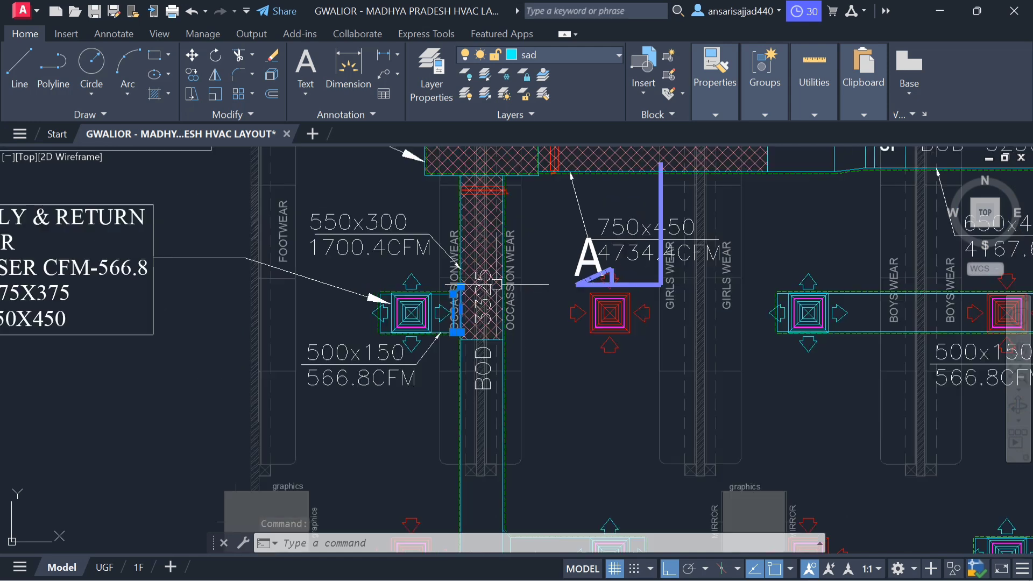
{"action": "scroll", "coordinate": [383, 315], "scroll_direction": "up", "scroll_amount": 2}
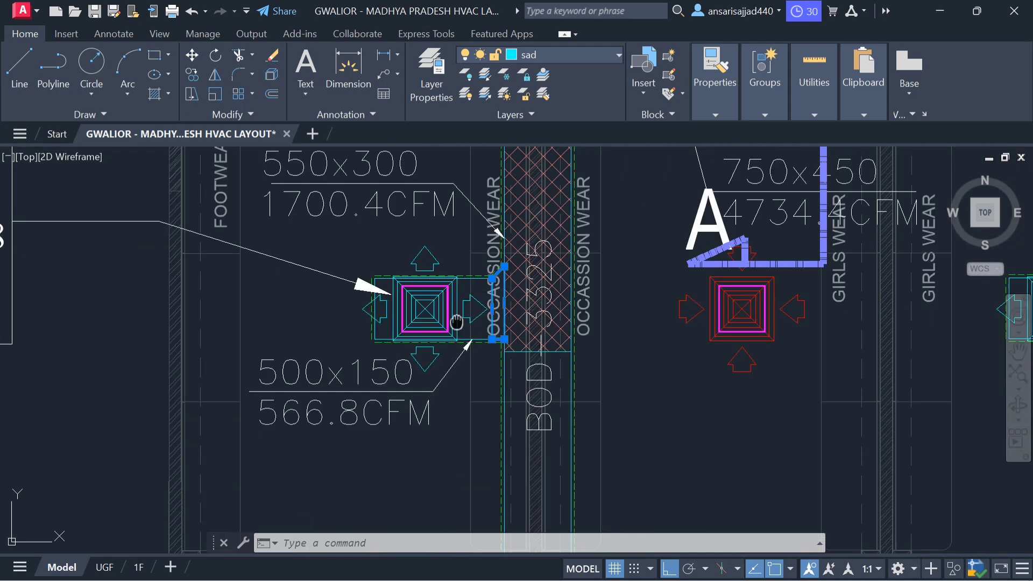
{"action": "scroll", "coordinate": [471, 290], "scroll_direction": "up", "scroll_amount": 4}
{"action": "key", "text": "Escape"}
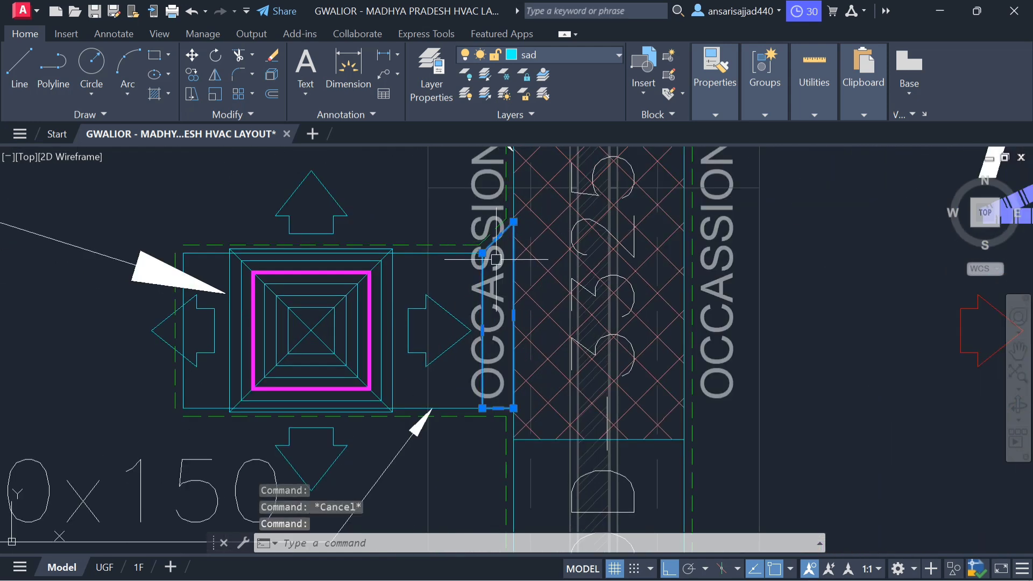
{"action": "key", "text": "Escape"}
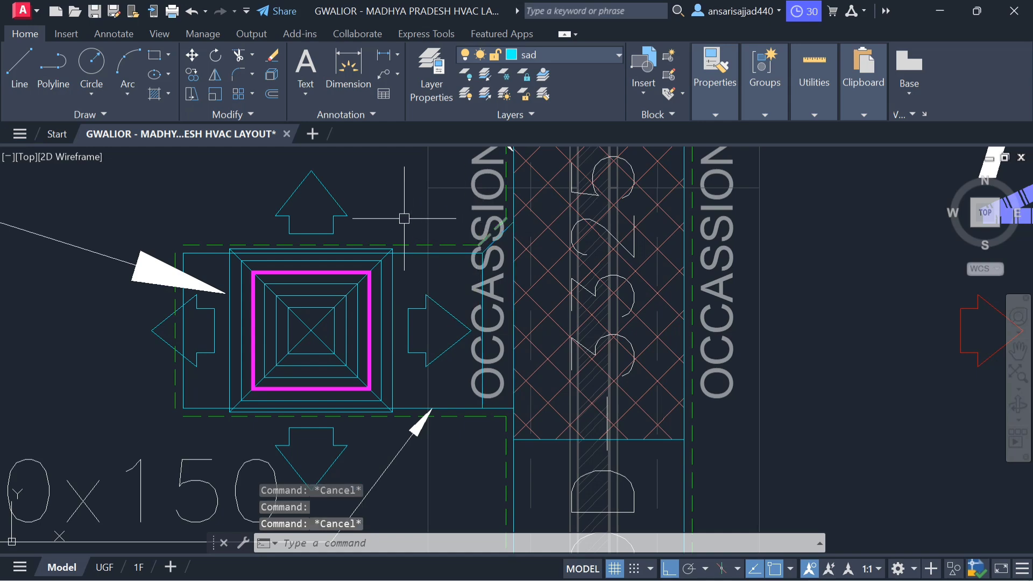
Review the shoe neck's angled edge and position on the main duct, together with the 500x150 branch's size label
{"action": "left_click_drag", "start_coordinate": [500, 295], "coordinate": [474, 340]}
{"action": "scroll", "coordinate": [478, 315], "scroll_direction": "up", "scroll_amount": 2}
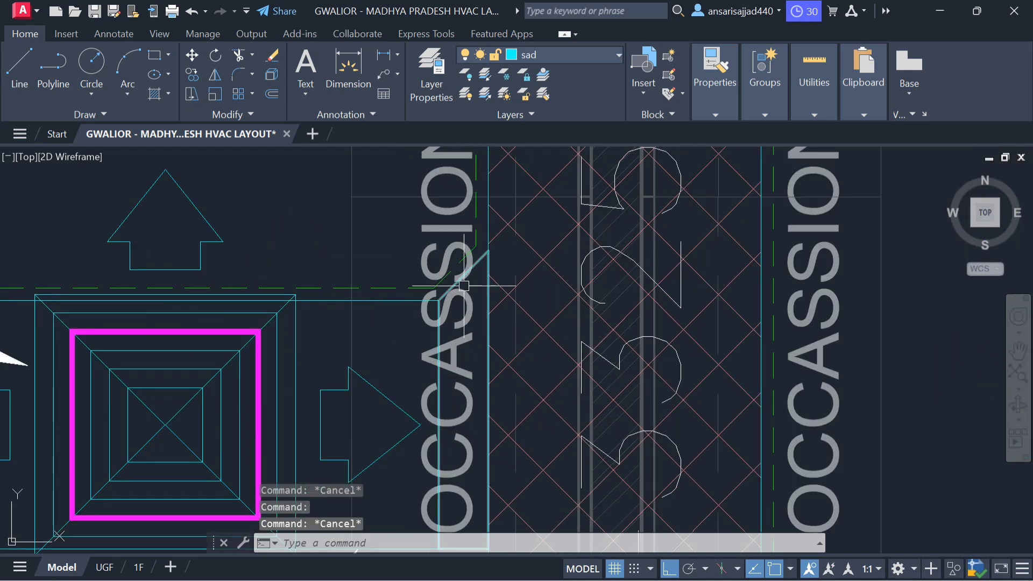
{"action": "scroll", "coordinate": [500, 242], "scroll_direction": "down", "scroll_amount": 5}
{"action": "scroll", "coordinate": [499, 242], "scroll_direction": "down", "scroll_amount": 3}
{"action": "scroll", "coordinate": [398, 366], "scroll_direction": "up", "scroll_amount": 3}
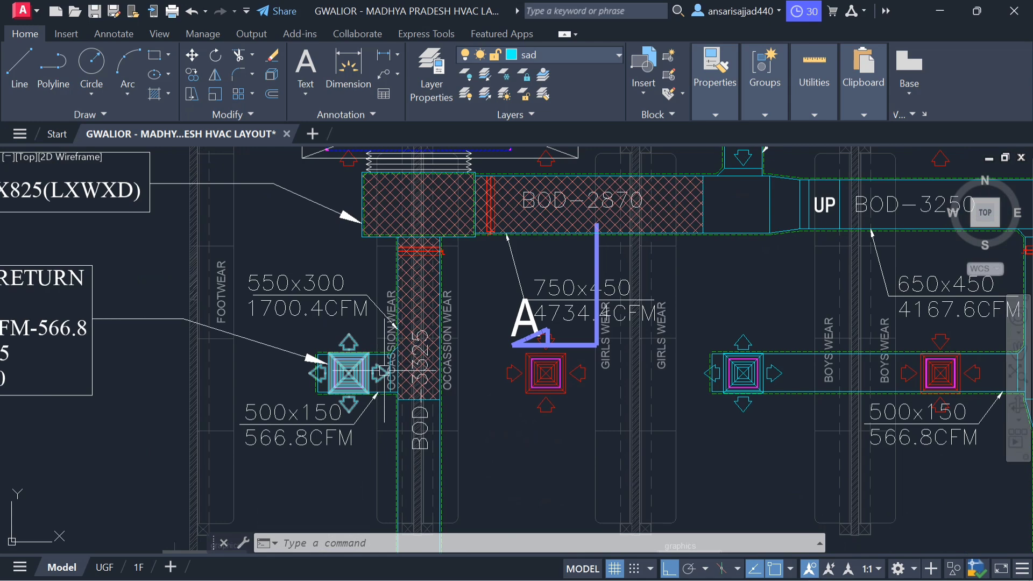
{"action": "scroll", "coordinate": [397, 365], "scroll_direction": "up", "scroll_amount": 3}
{"action": "left_click", "coordinate": [407, 319]}
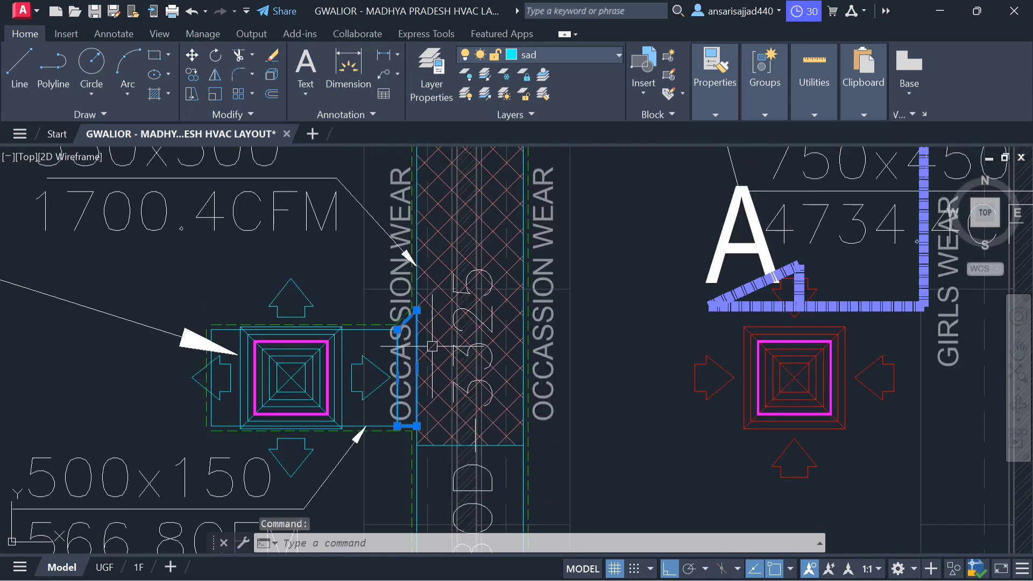
{"action": "scroll", "coordinate": [453, 331], "scroll_direction": "down", "scroll_amount": 5}
{"action": "key", "text": "Escape"}
{"action": "key", "text": "Escape"}
{"action": "scroll", "coordinate": [368, 374], "scroll_direction": "up", "scroll_amount": 3}
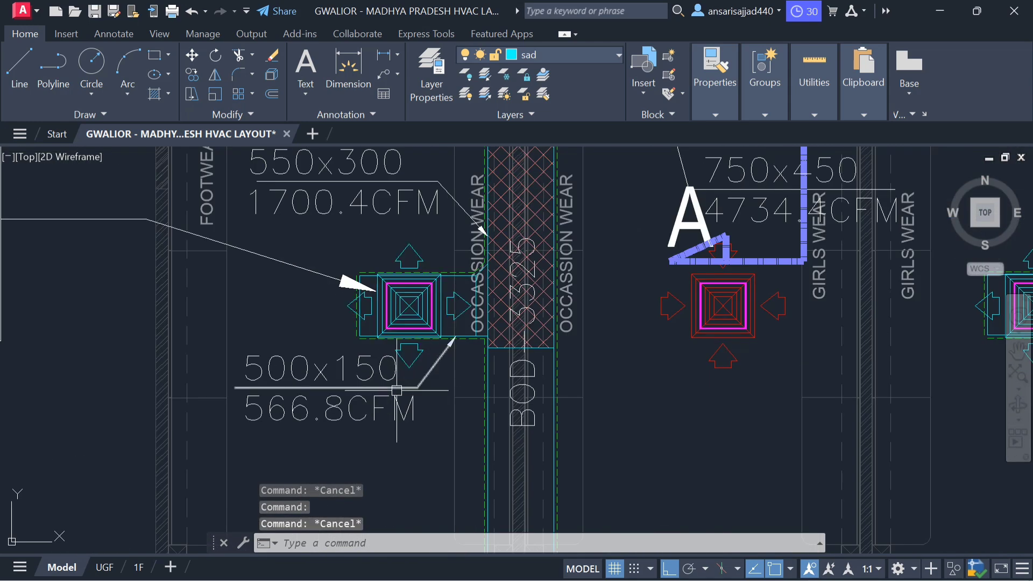
Measure the wide end of the upper 500x150 branch's shoe neck along the main duct edge, without placing a dimension
{"action": "type", "text": "dli"}
{"action": "key", "text": "Return"}
{"action": "scroll", "coordinate": [438, 326], "scroll_direction": "up", "scroll_amount": 4}
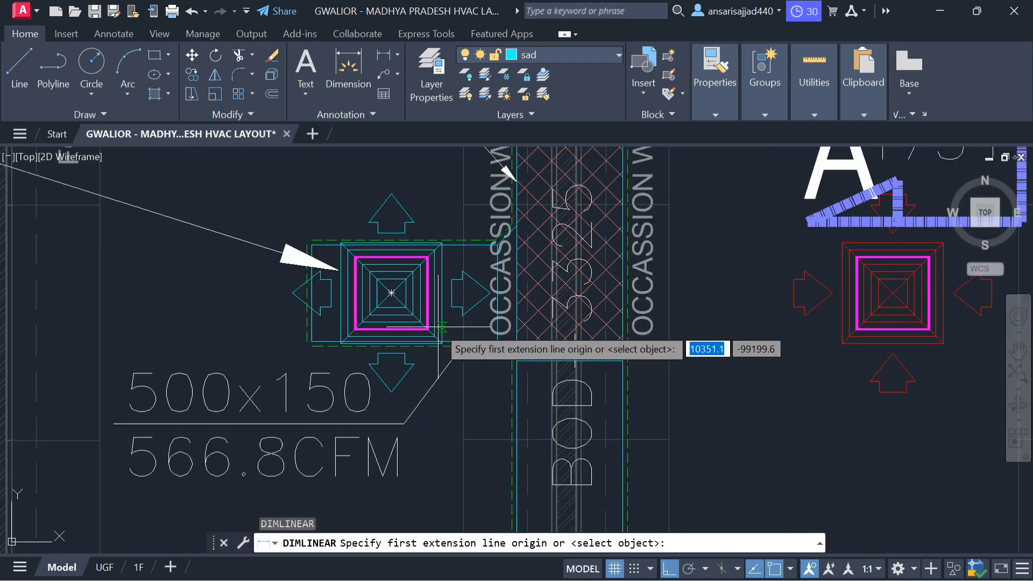
{"action": "left_click", "coordinate": [563, 340]}
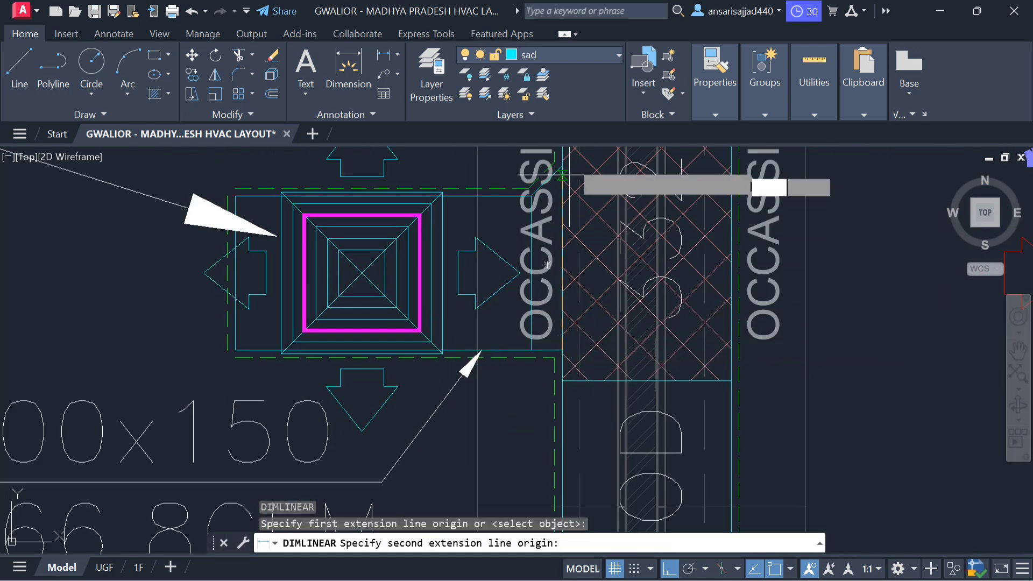
{"action": "left_click", "coordinate": [562, 171]}
{"action": "scroll", "coordinate": [565, 167], "scroll_direction": "down", "scroll_amount": 3}
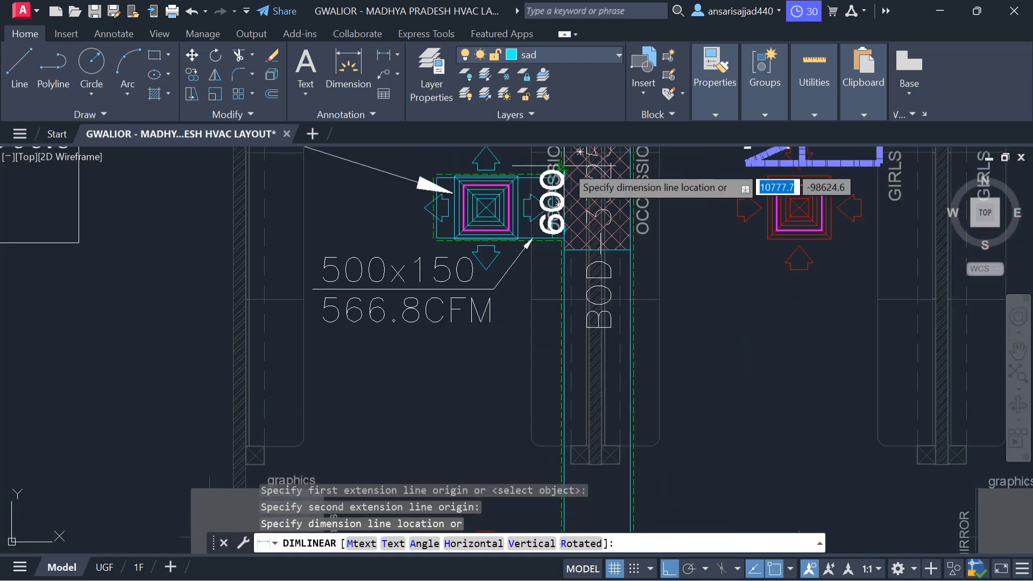
{"action": "key", "text": "Escape"}
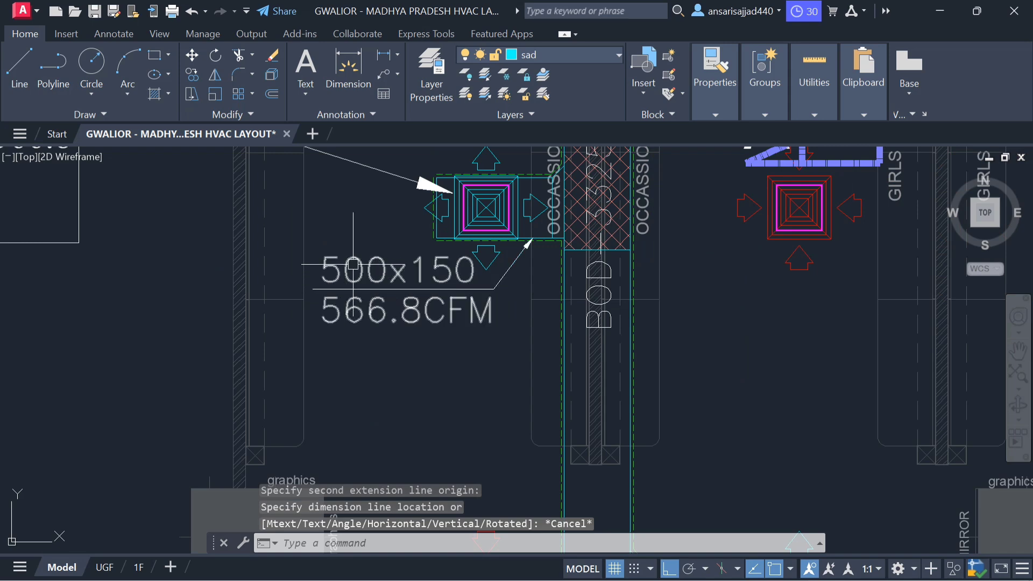
Examine the shoe neck connections and size labels of the 500x150 branches along the 550x300 and 300x250 ducts
{"action": "scroll", "coordinate": [554, 179], "scroll_direction": "up", "scroll_amount": 4}
{"action": "scroll", "coordinate": [270, 257], "scroll_direction": "down", "scroll_amount": 3}
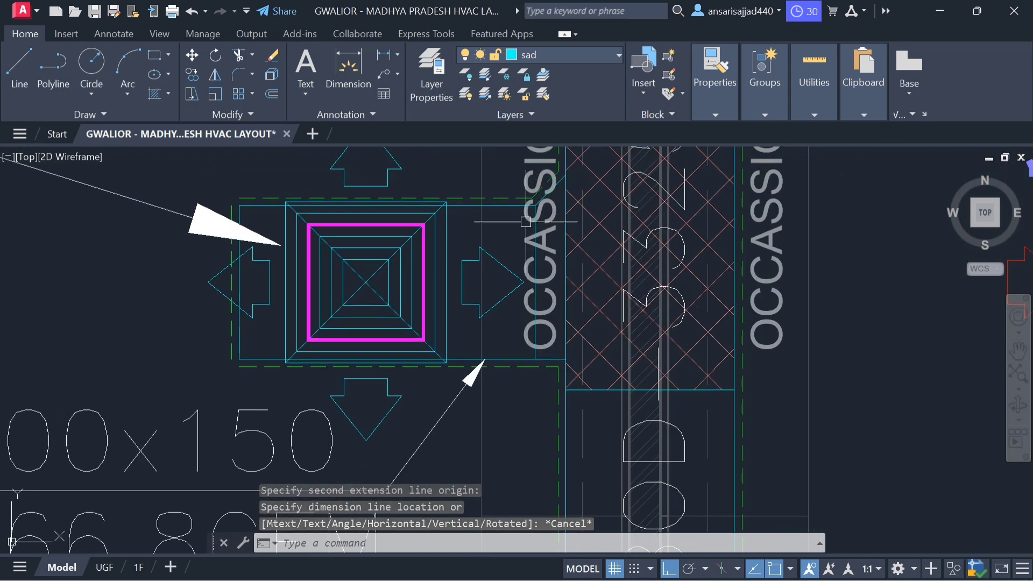
{"action": "scroll", "coordinate": [715, 240], "scroll_direction": "down", "scroll_amount": 3}
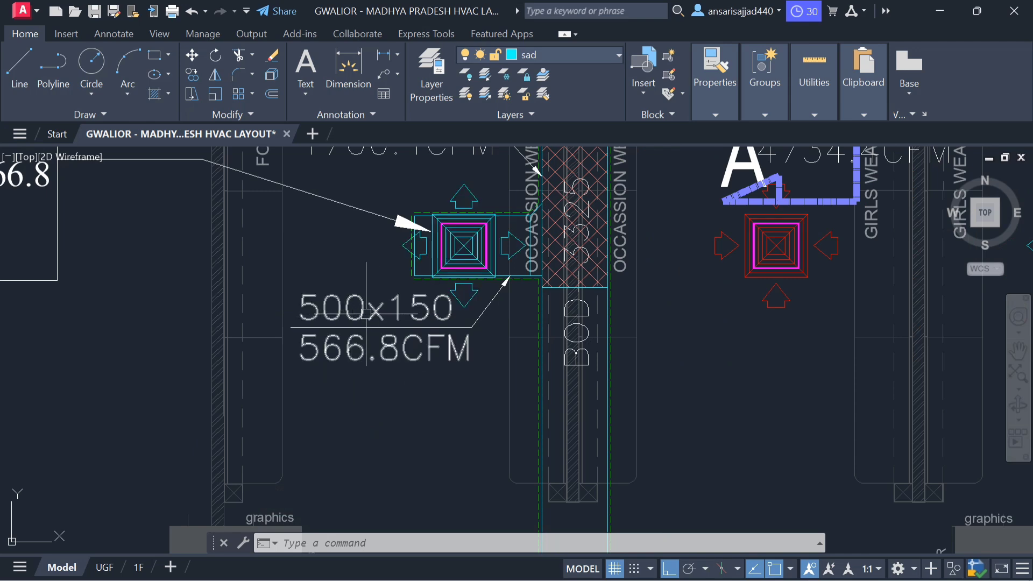
{"action": "scroll", "coordinate": [407, 311], "scroll_direction": "down", "scroll_amount": 5}
{"action": "scroll", "coordinate": [469, 331], "scroll_direction": "up", "scroll_amount": 2}
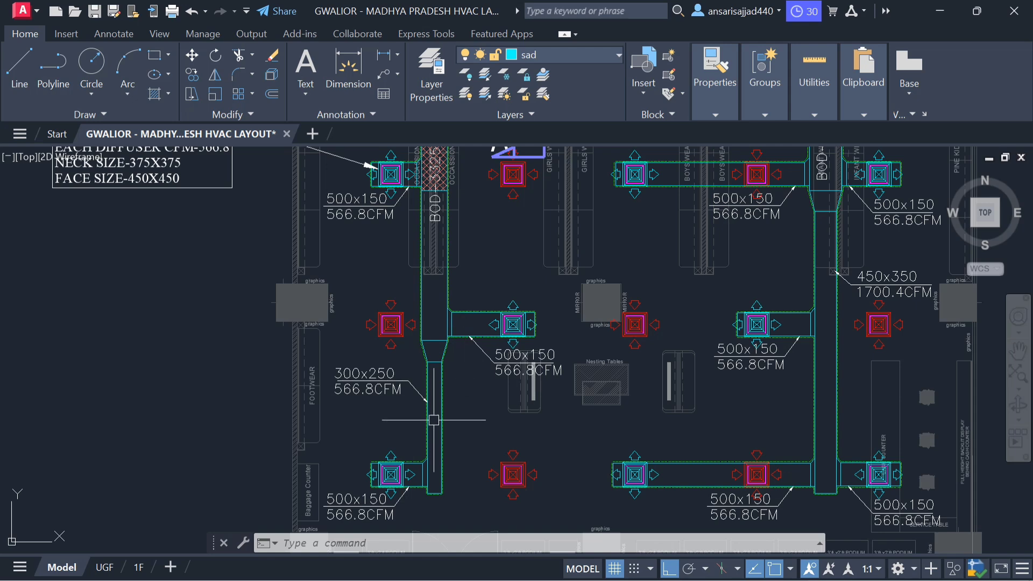
{"action": "scroll", "coordinate": [406, 493], "scroll_direction": "up", "scroll_amount": 2}
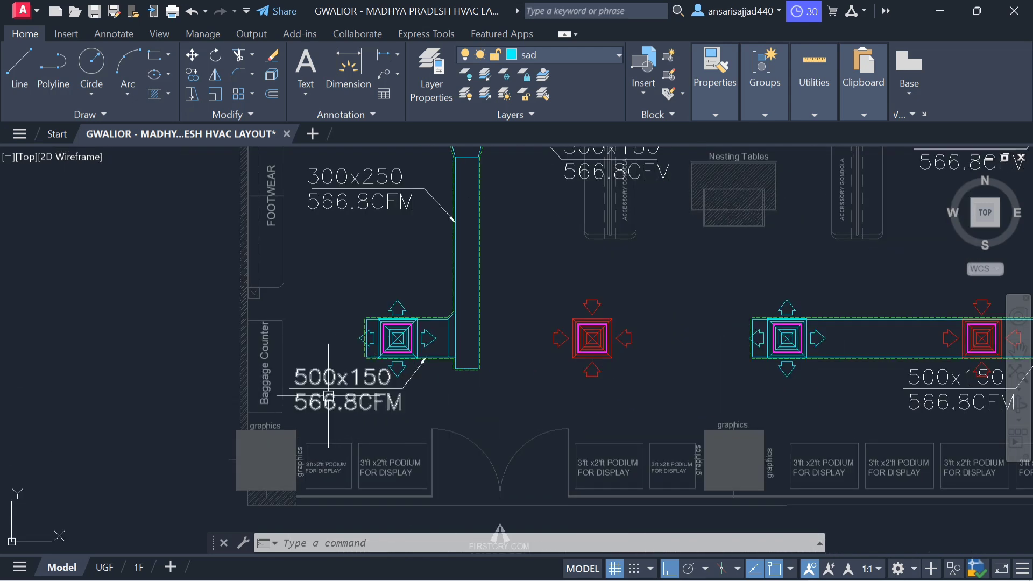
{"action": "scroll", "coordinate": [328, 398], "scroll_direction": "down", "scroll_amount": 4}
{"action": "scroll", "coordinate": [341, 278], "scroll_direction": "up", "scroll_amount": 3}
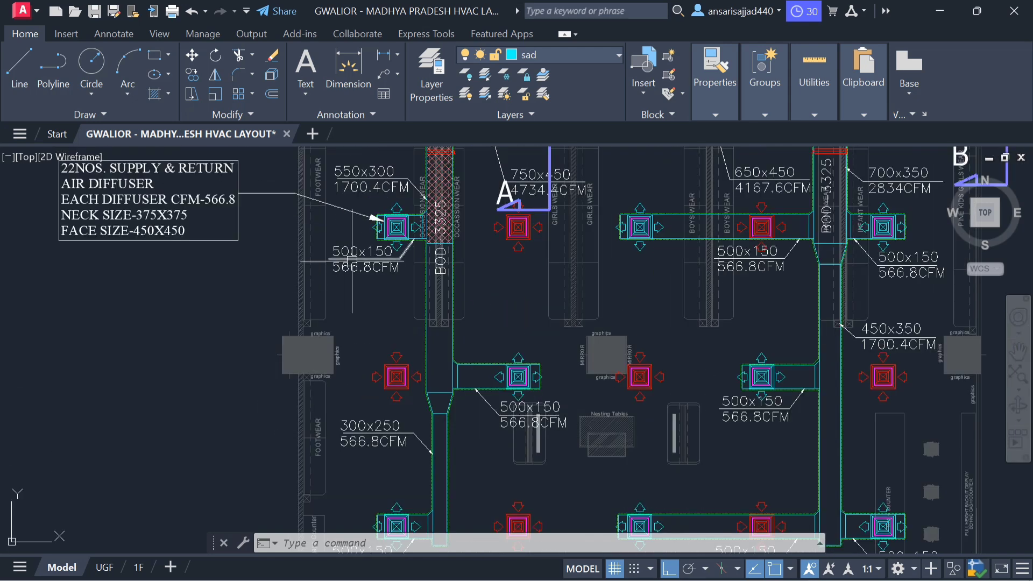
{"action": "left_click_drag", "start_coordinate": [401, 393], "coordinate": [381, 318]}
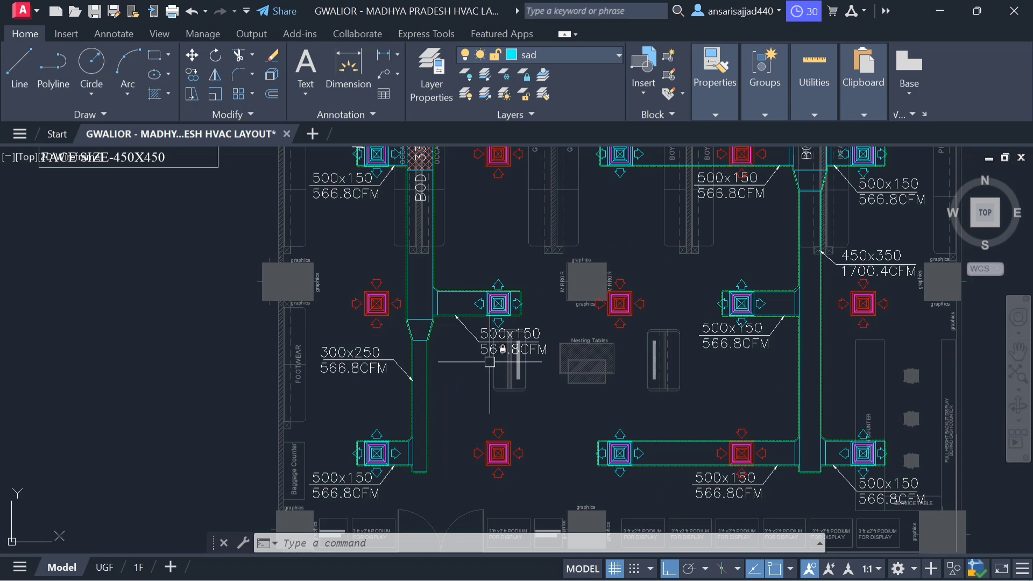
{"action": "left_click_drag", "start_coordinate": [445, 422], "coordinate": [454, 356]}
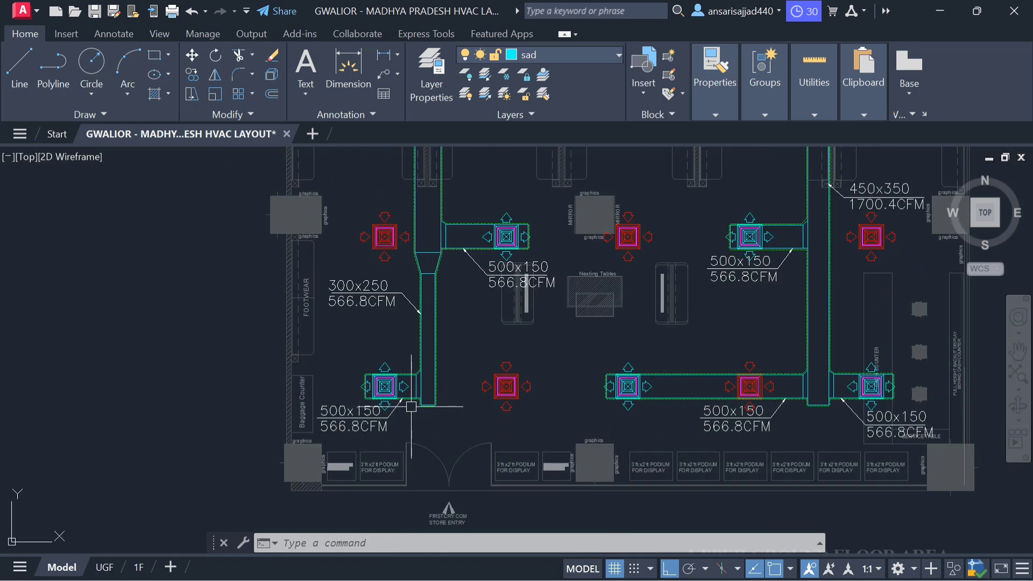
{"action": "left_click_drag", "start_coordinate": [407, 277], "coordinate": [414, 380]}
{"action": "scroll", "coordinate": [419, 167], "scroll_direction": "up", "scroll_amount": 2}
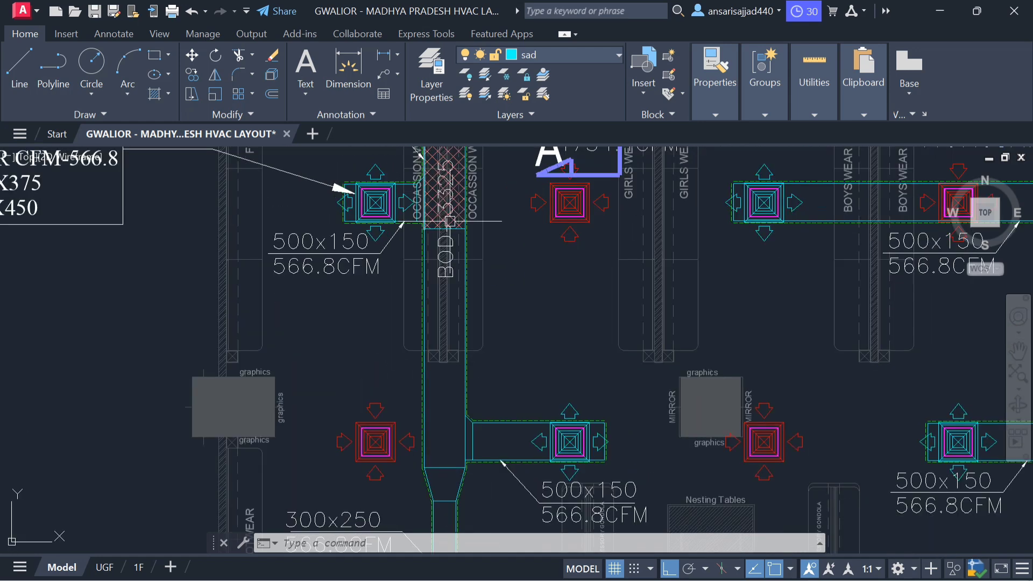
Switch to Excel and enter the first shoe neck's sizes in rows 15 and 16 as 600 x 150 mm and 500 x 150 mm
{"action": "mouse_move", "coordinate": [689, 576]}
{"action": "left_click", "coordinate": [635, 565]}
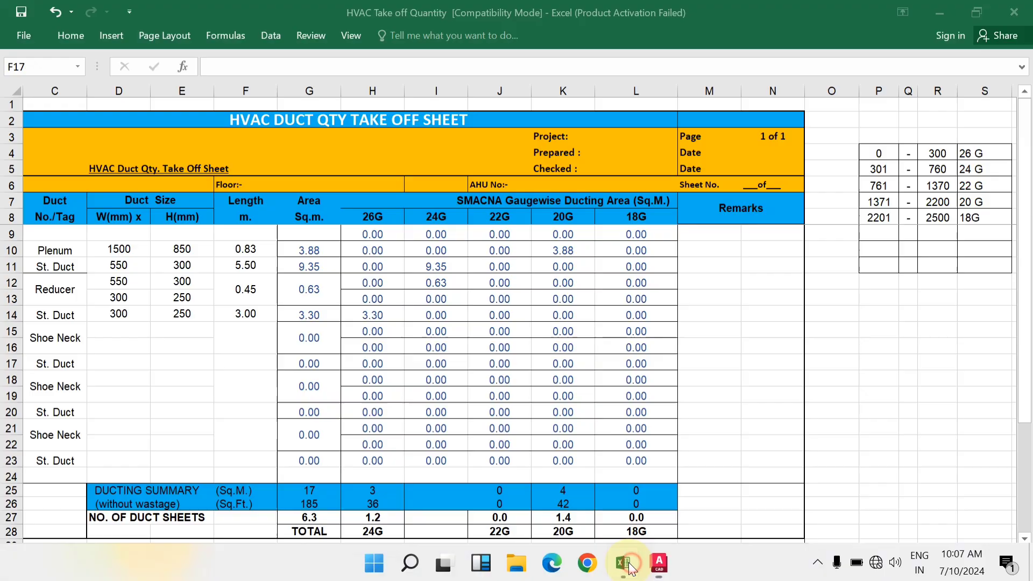
{"action": "left_click", "coordinate": [132, 330]}
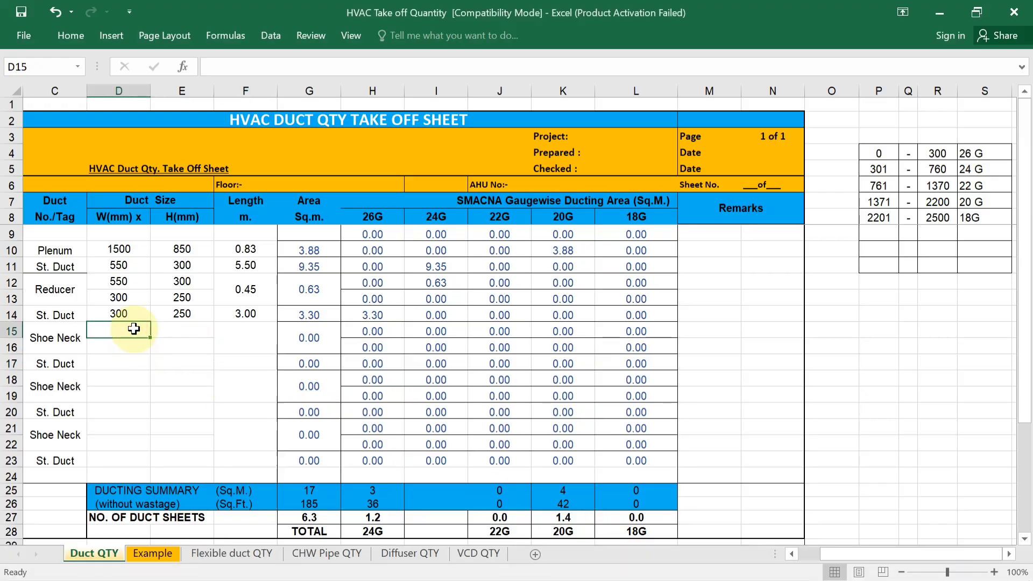
{"action": "type", "text": "600"}
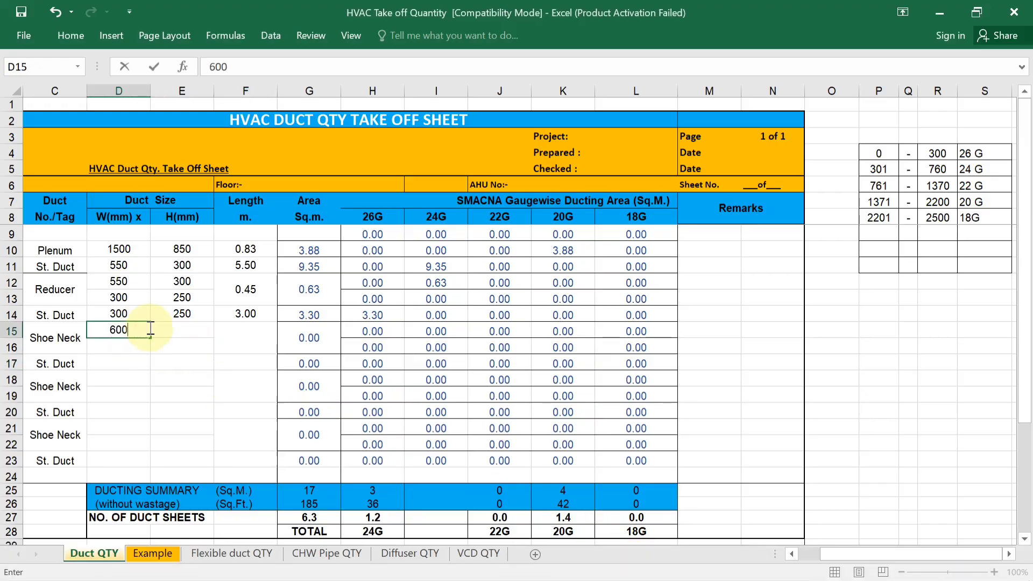
{"action": "left_click", "coordinate": [188, 329]}
{"action": "type", "text": "15"}
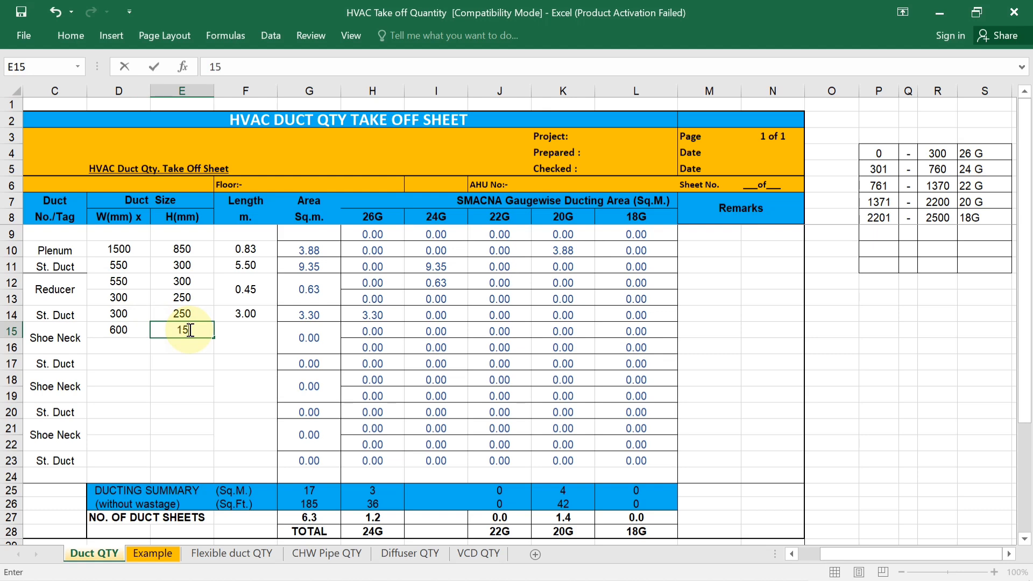
{"action": "type", "text": "0"}
{"action": "left_click", "coordinate": [148, 345]}
{"action": "type", "text": "500"}
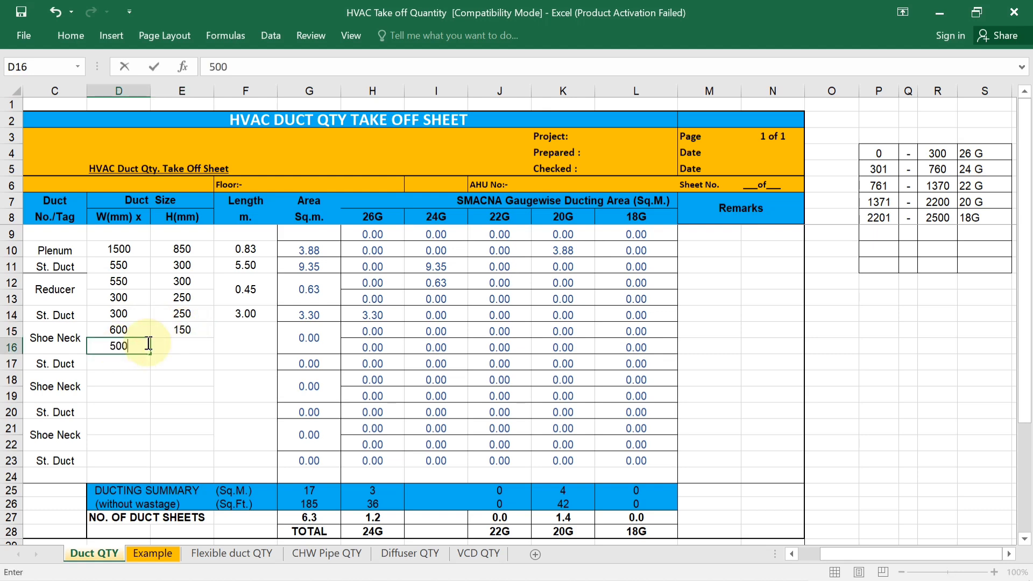
{"action": "left_click", "coordinate": [180, 344]}
{"action": "type", "text": "150"}
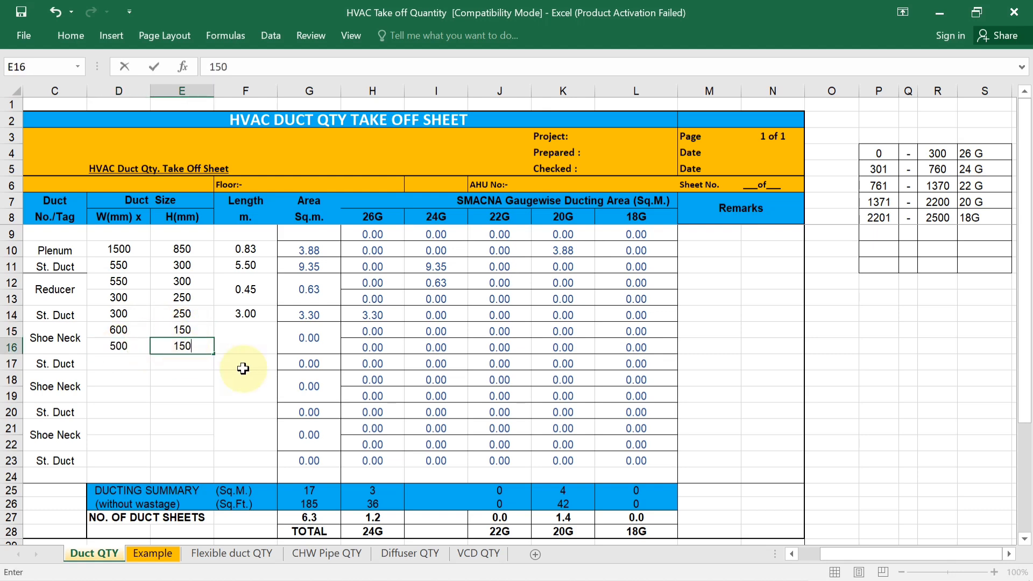
Set the first shoe neck's length to 0.1 m in the merged cell of rows 15 and 16
{"action": "left_click", "coordinate": [269, 339]}
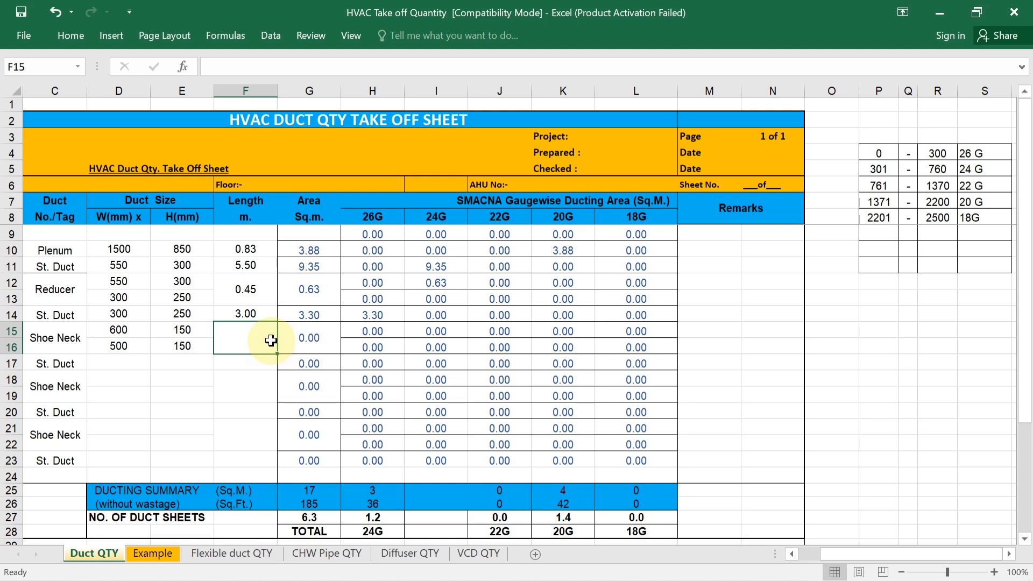
{"action": "type", "text": "."}
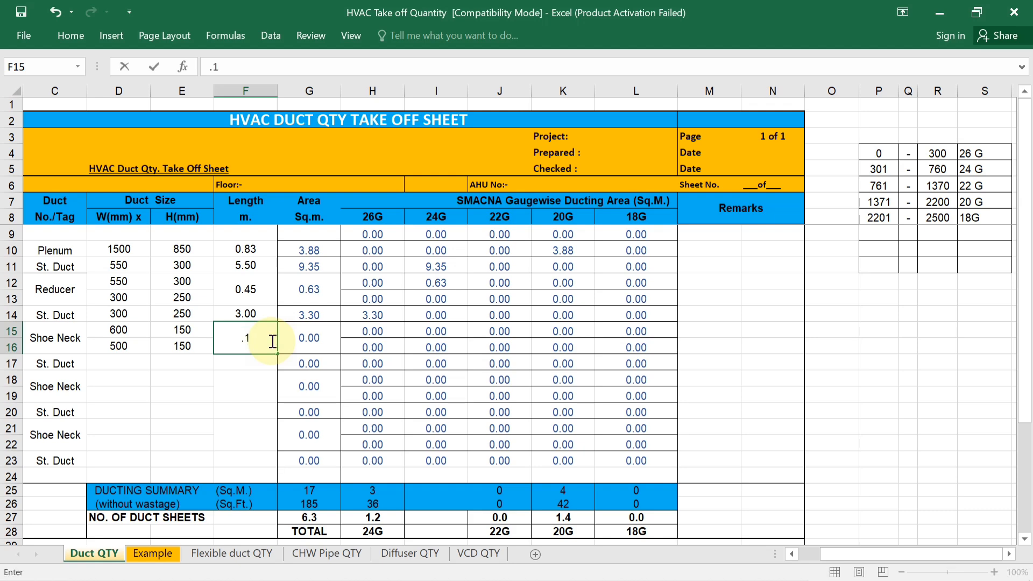
{"action": "type", "text": "1"}
{"action": "left_click", "coordinate": [256, 385]}
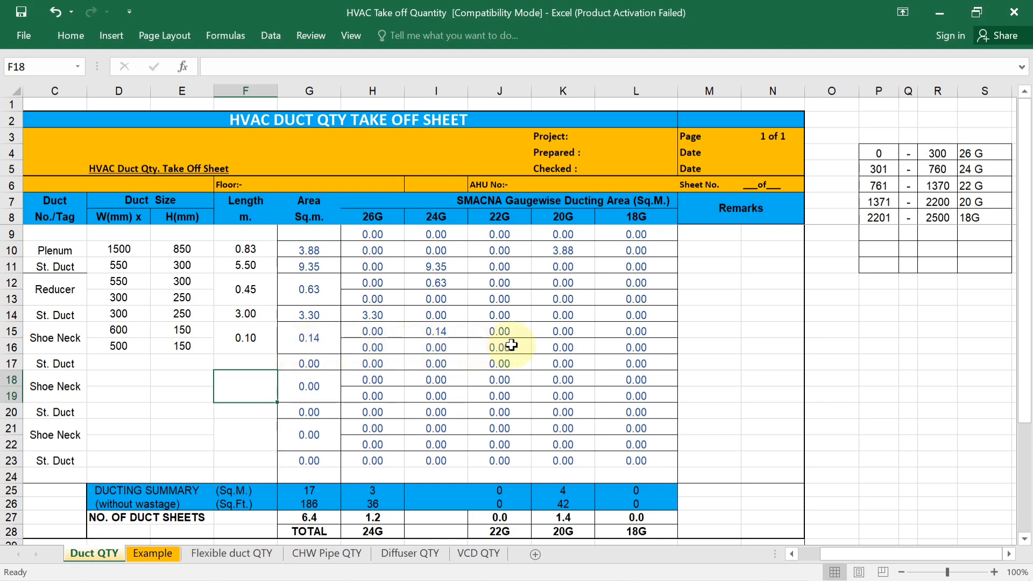
{"action": "left_click", "coordinate": [258, 350]}
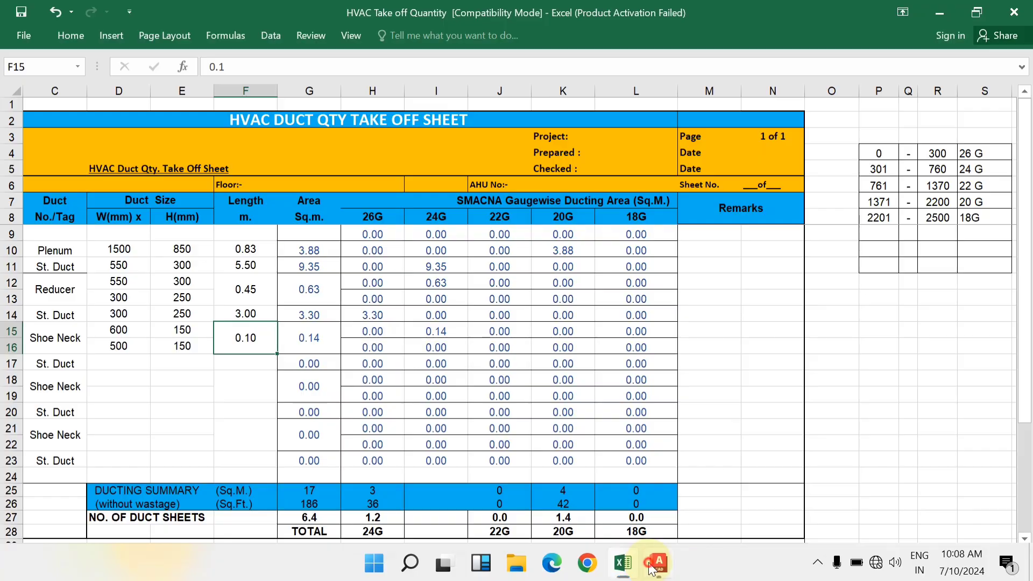
Switch to AutoCAD and measure the shoe neck's length on the 500x150 branch above the reducer, without placing a dimension
{"action": "left_click", "coordinate": [653, 568]}
{"action": "scroll", "coordinate": [477, 452], "scroll_direction": "up", "scroll_amount": 6}
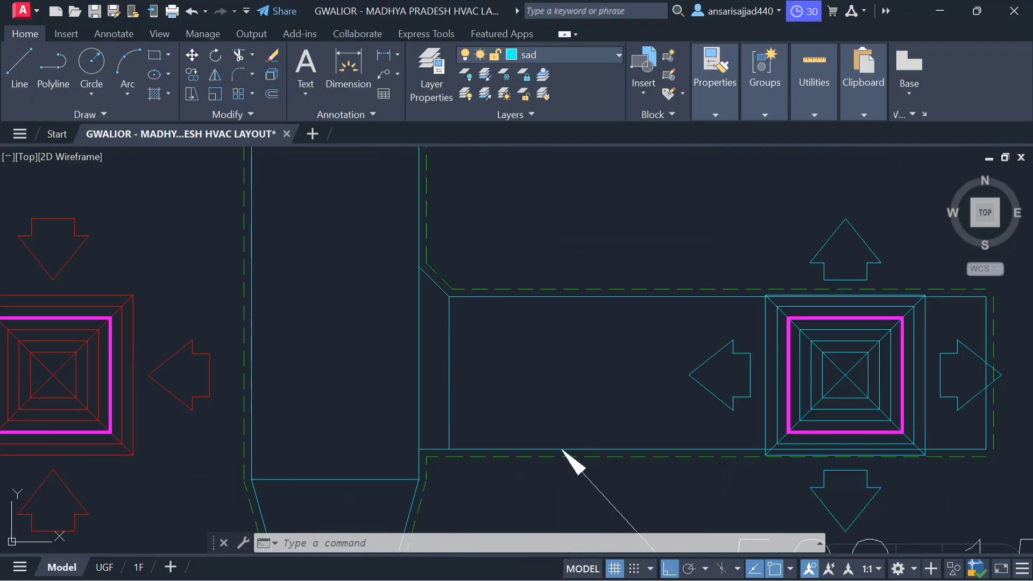
{"action": "key", "text": "Escape"}
{"action": "key", "text": "Escape"}
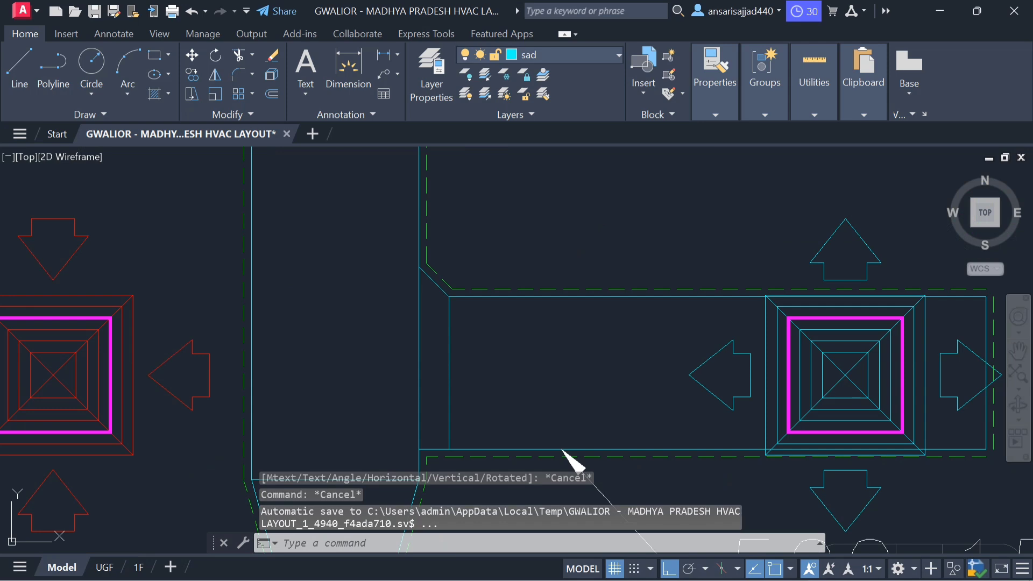
{"action": "scroll", "coordinate": [455, 309], "scroll_direction": "down", "scroll_amount": 2}
{"action": "key", "text": "space"}
{"action": "left_click", "coordinate": [432, 340]}
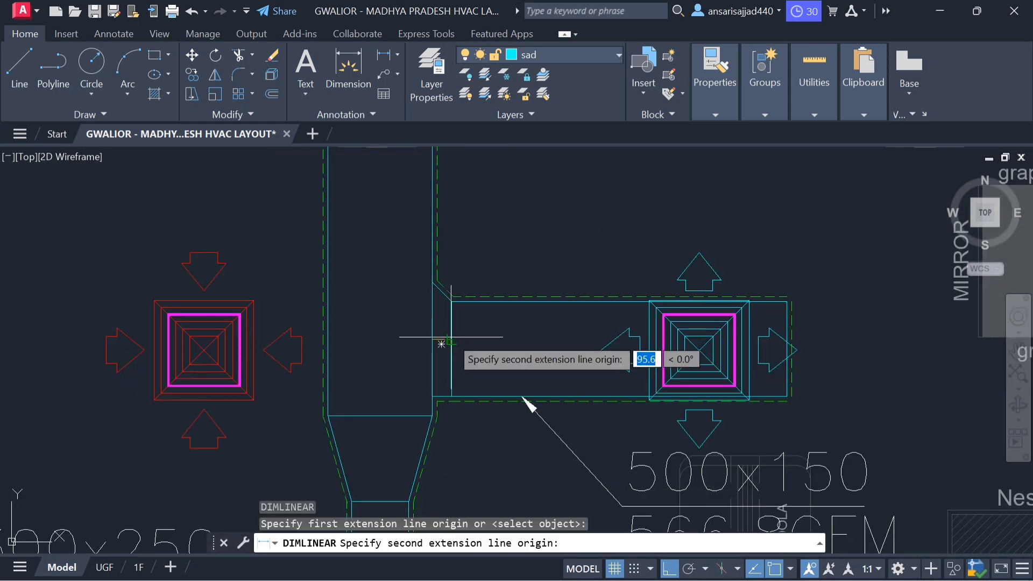
{"action": "left_click", "coordinate": [450, 341]}
{"action": "scroll", "coordinate": [439, 344], "scroll_direction": "up", "scroll_amount": 2}
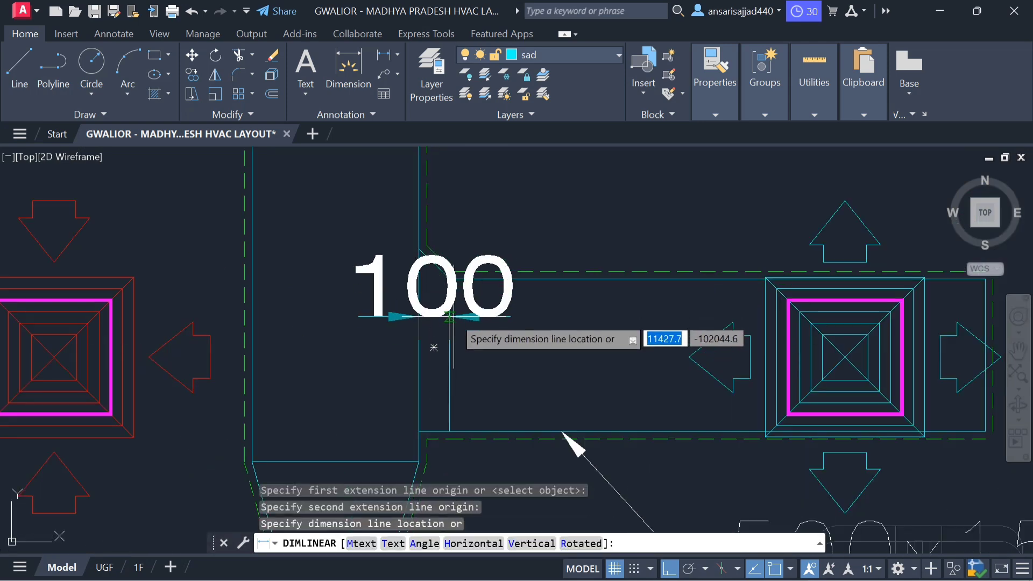
{"action": "scroll", "coordinate": [433, 347], "scroll_direction": "down", "scroll_amount": 2}
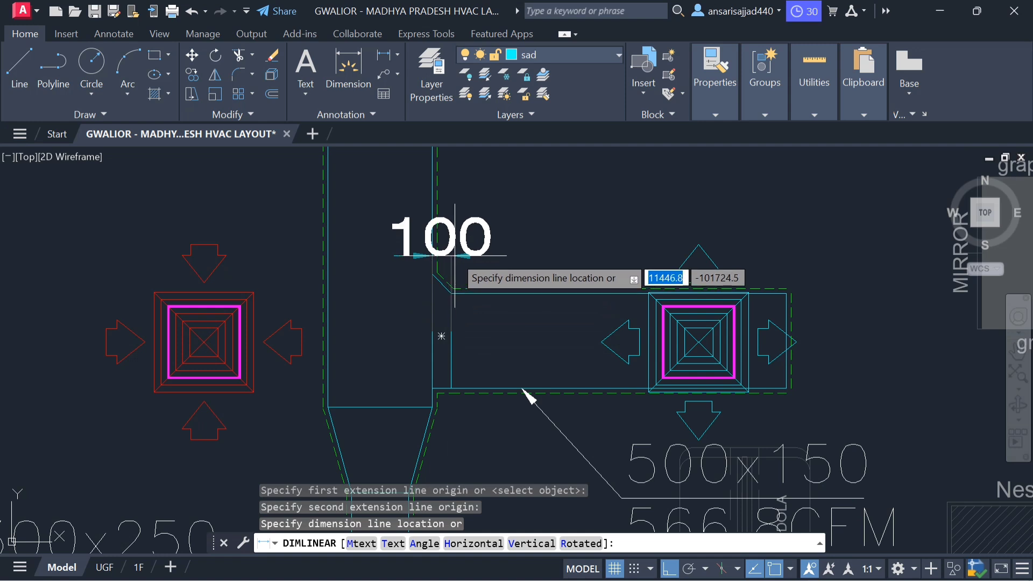
{"action": "scroll", "coordinate": [455, 257], "scroll_direction": "down", "scroll_amount": 2}
{"action": "key", "text": "Escape"}
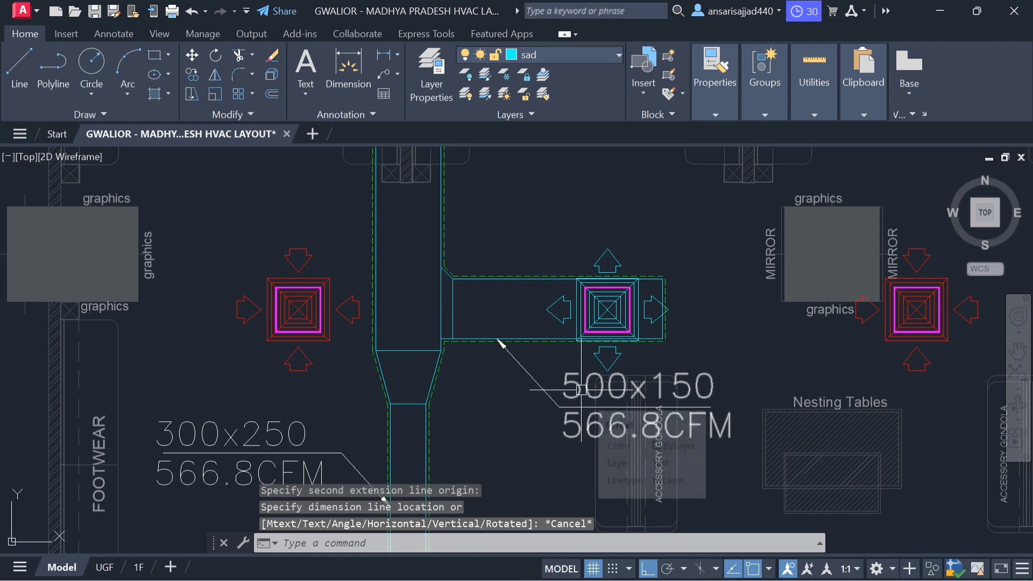
{"action": "scroll", "coordinate": [487, 324], "scroll_direction": "up", "scroll_amount": 2}
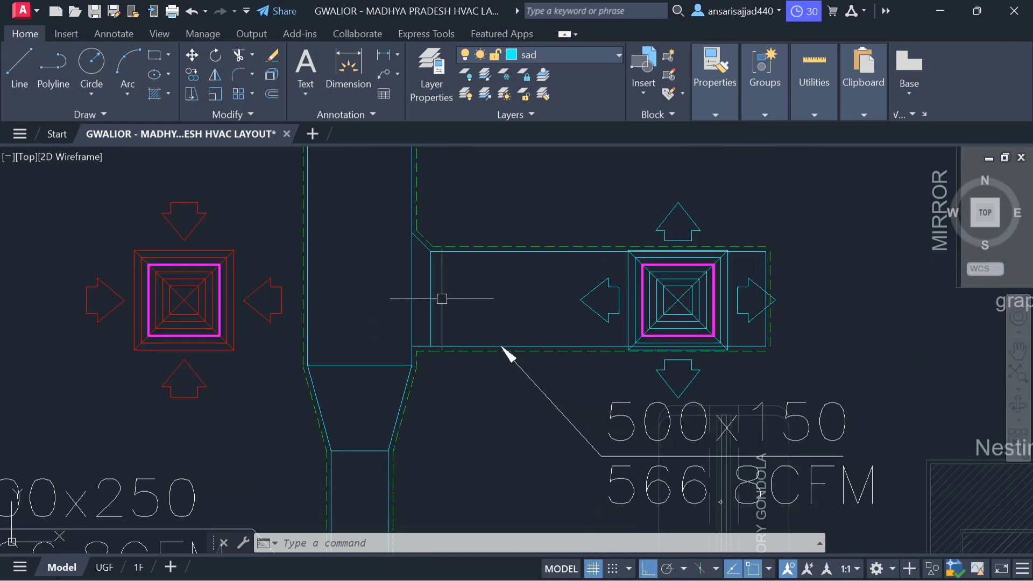
{"action": "left_click_drag", "start_coordinate": [630, 433], "coordinate": [604, 414]}
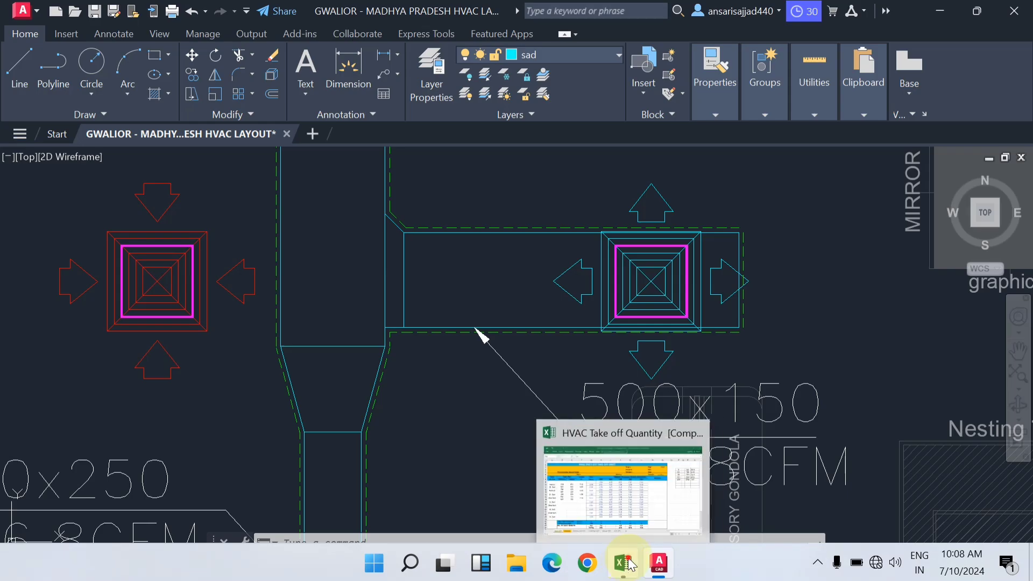
Return to the Excel sheet and change the first shoe neck's length to 0.3 m
{"action": "left_click", "coordinate": [624, 563]}
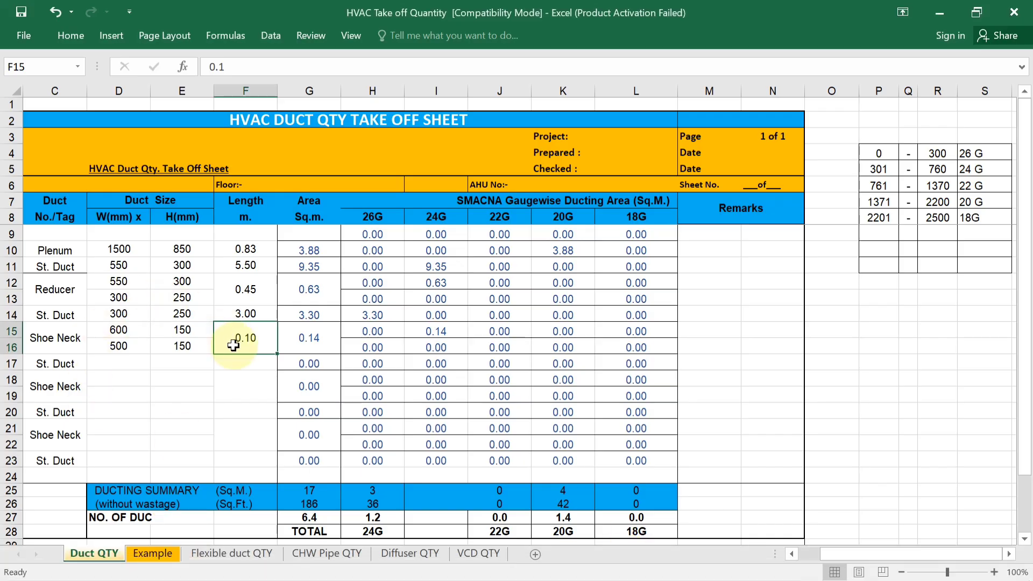
{"action": "type", "text": ".3"}
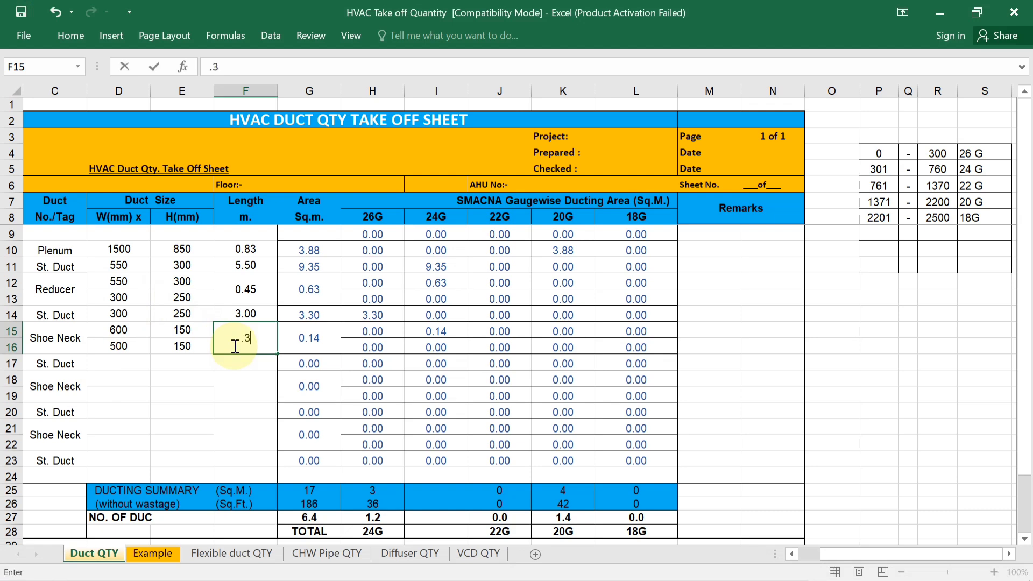
{"action": "left_click", "coordinate": [254, 415]}
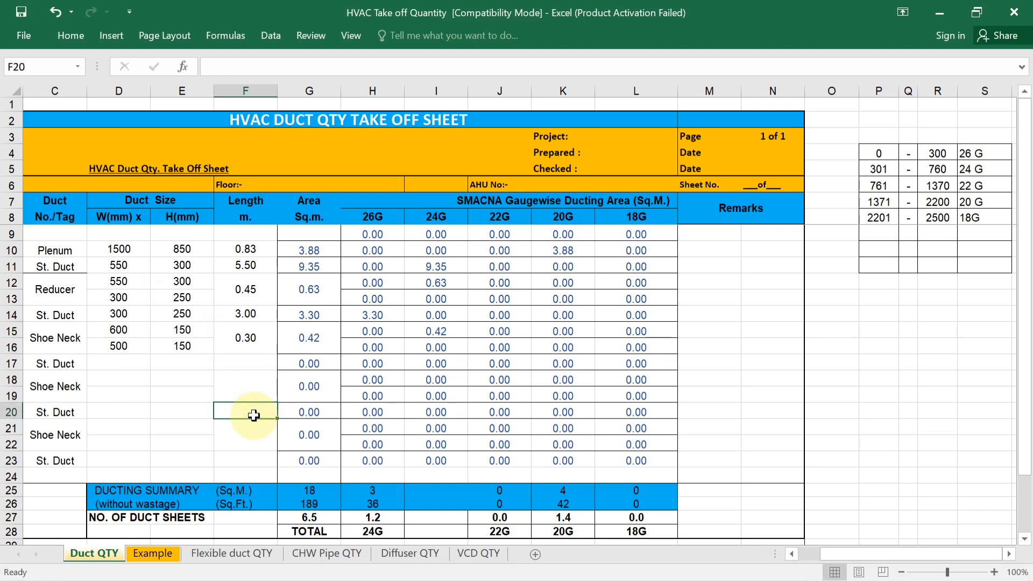
Restore the length of the shoe neck in rows 15 and 16 to 0.1 m
{"action": "left_click", "coordinate": [246, 344]}
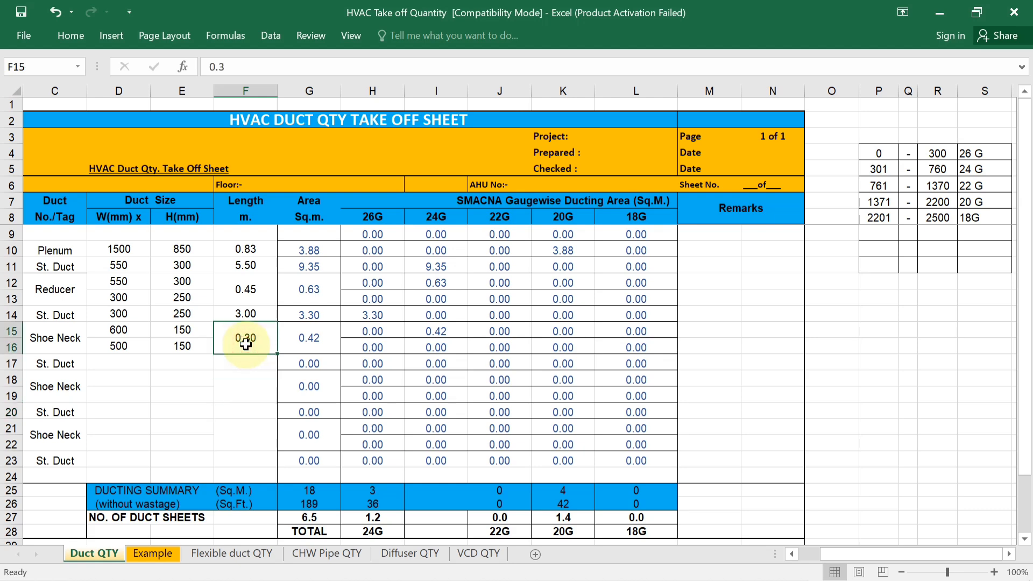
{"action": "type", "text": ".1"}
{"action": "left_click", "coordinate": [265, 415]}
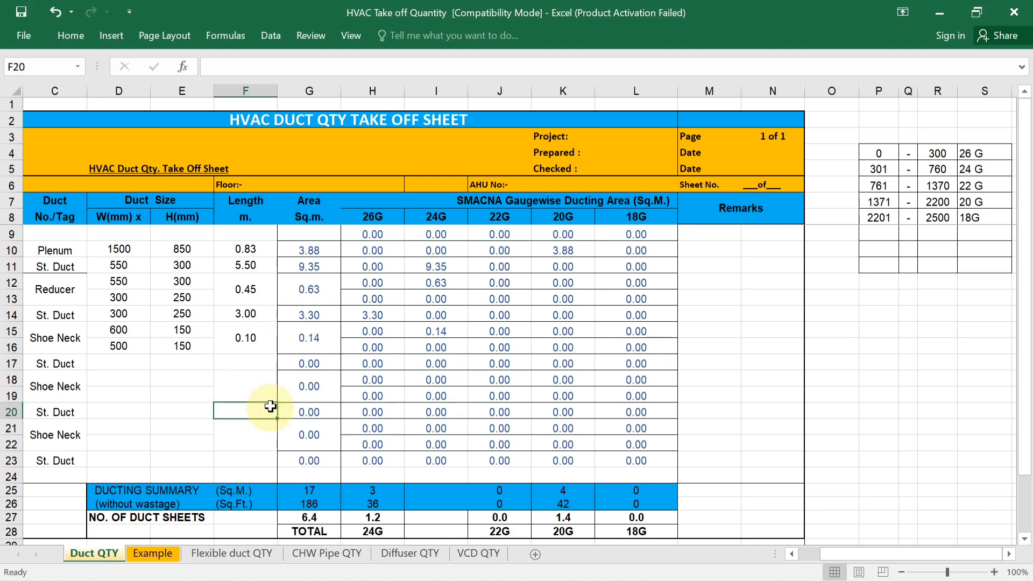
Set the first shoe neck's length to 0.3 m in rows 15 and 16 and check its area formula
{"action": "left_click", "coordinate": [317, 339]}
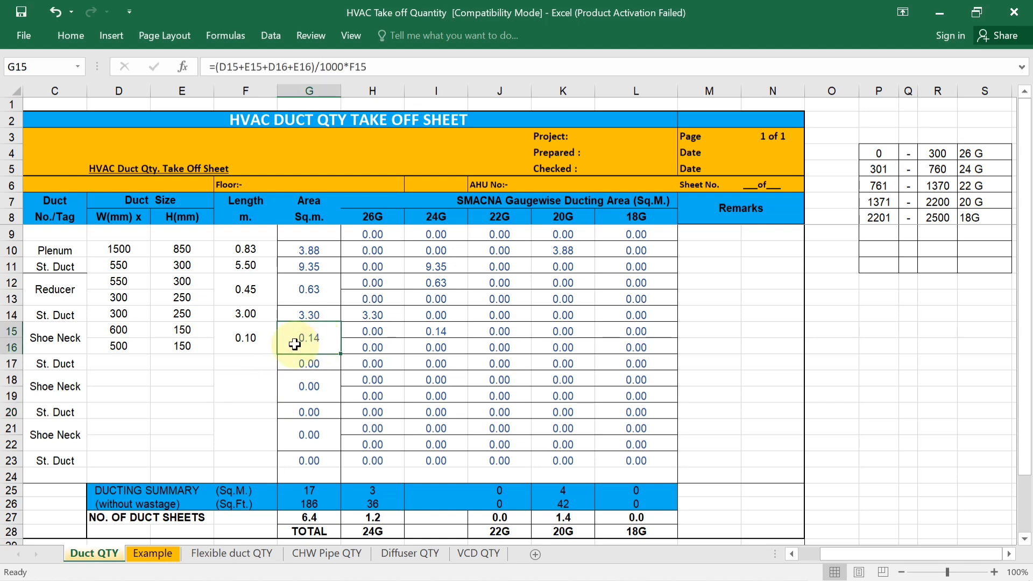
{"action": "left_click", "coordinate": [221, 366]}
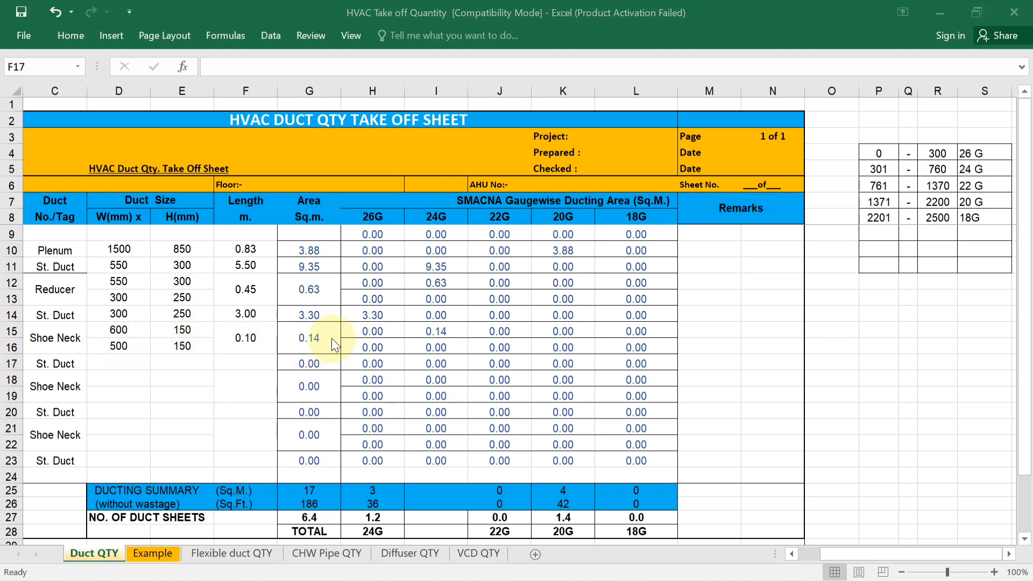
{"action": "left_click", "coordinate": [313, 338]}
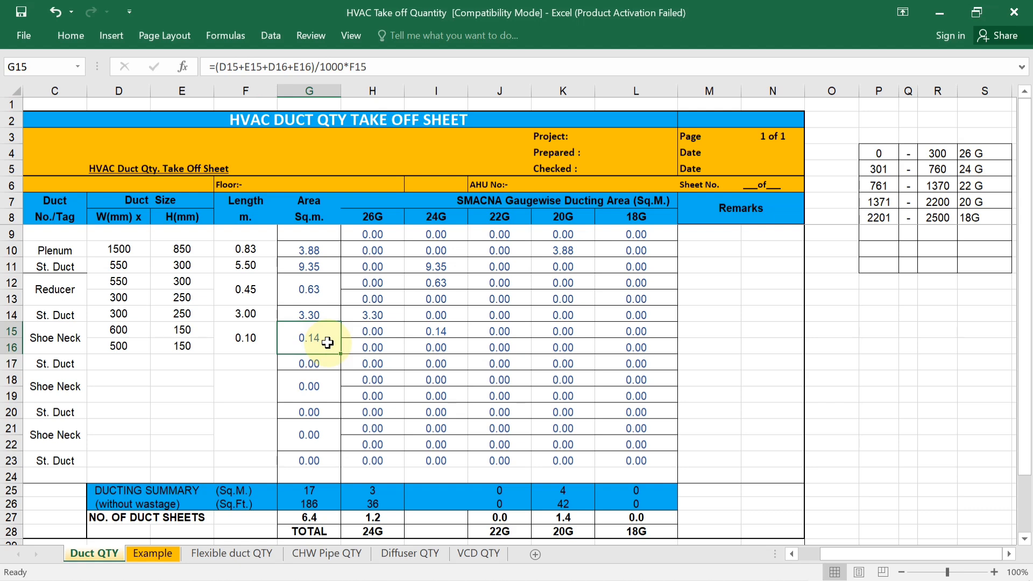
{"action": "left_click", "coordinate": [254, 343]}
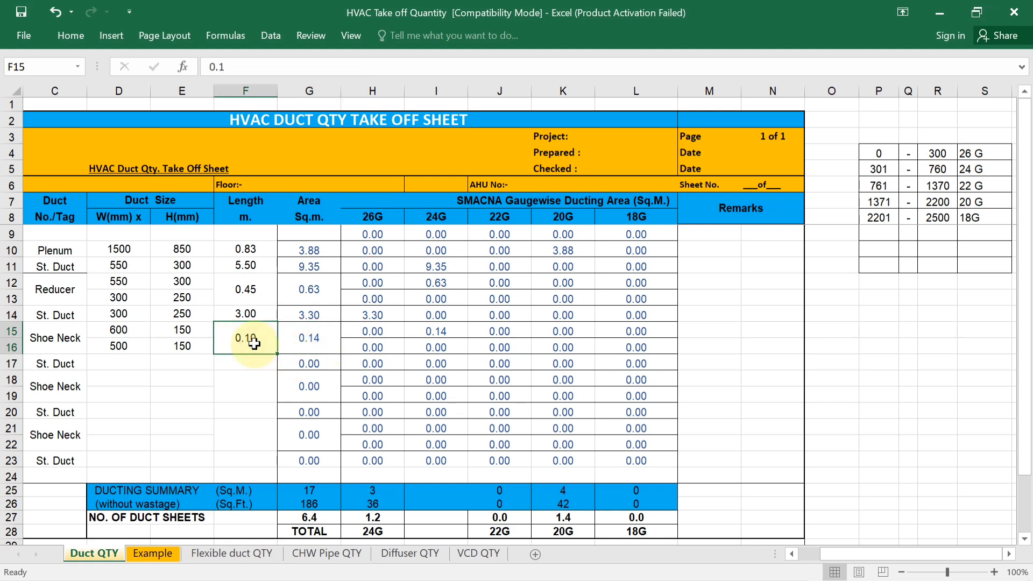
{"action": "type", "text": "0.3"}
{"action": "key", "text": "Return"}
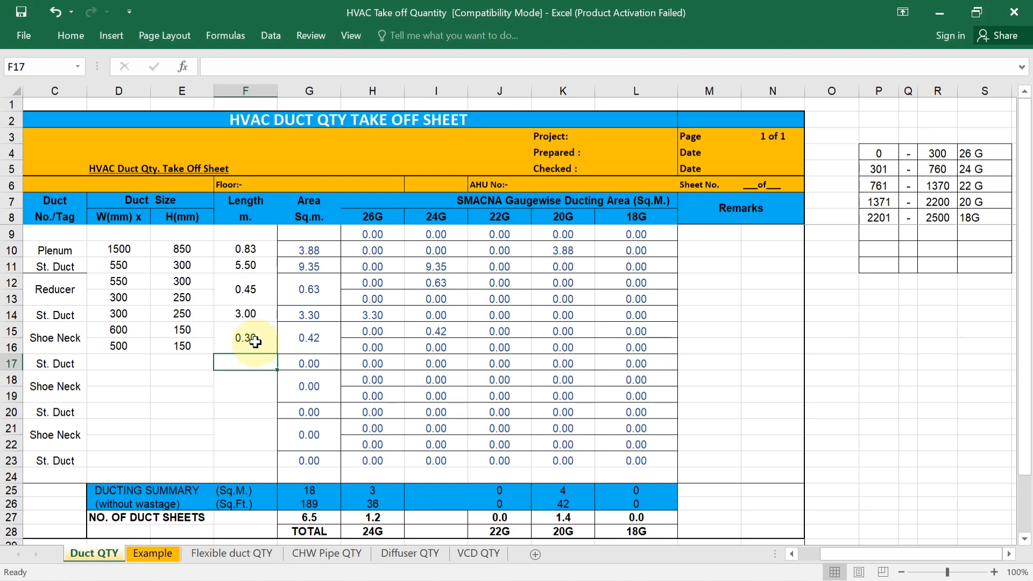
{"action": "left_click", "coordinate": [320, 342]}
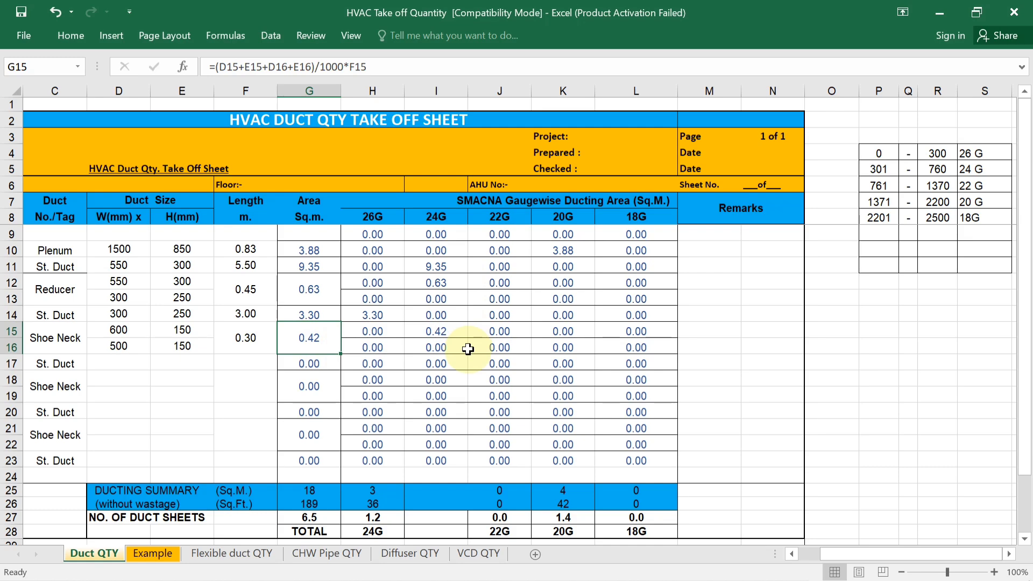
Switch to AutoCAD and examine the 500x150 branch and its diffuser beside the hatched 550x300 duct
{"action": "mouse_move", "coordinate": [684, 577]}
{"action": "left_click", "coordinate": [651, 565]}
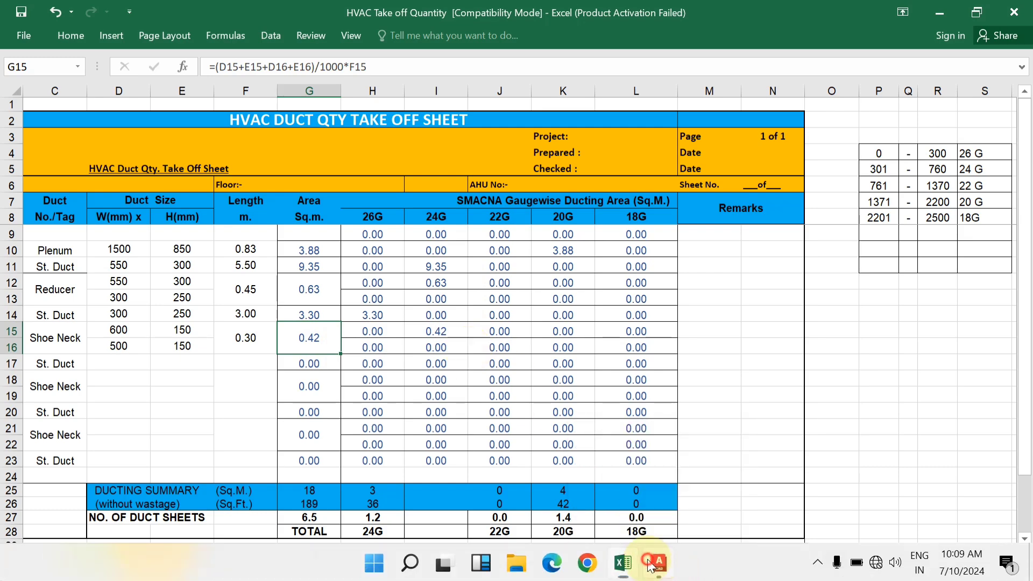
{"action": "scroll", "coordinate": [478, 334], "scroll_direction": "down", "scroll_amount": 5}
{"action": "scroll", "coordinate": [417, 248], "scroll_direction": "up", "scroll_amount": 5}
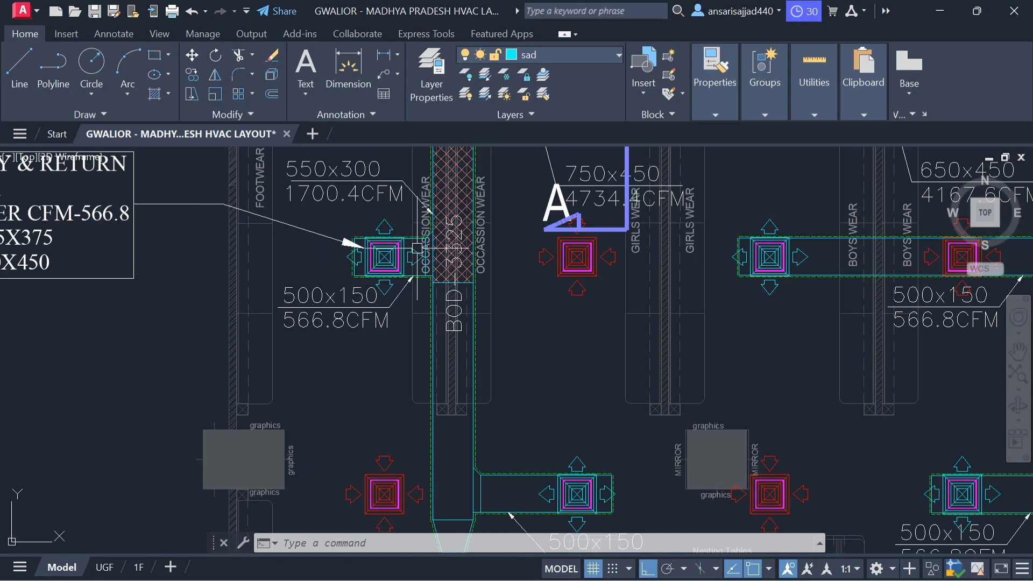
{"action": "scroll", "coordinate": [417, 248], "scroll_direction": "up", "scroll_amount": 5}
{"action": "scroll", "coordinate": [301, 301], "scroll_direction": "down", "scroll_amount": 3}
{"action": "scroll", "coordinate": [285, 309], "scroll_direction": "up", "scroll_amount": 1}
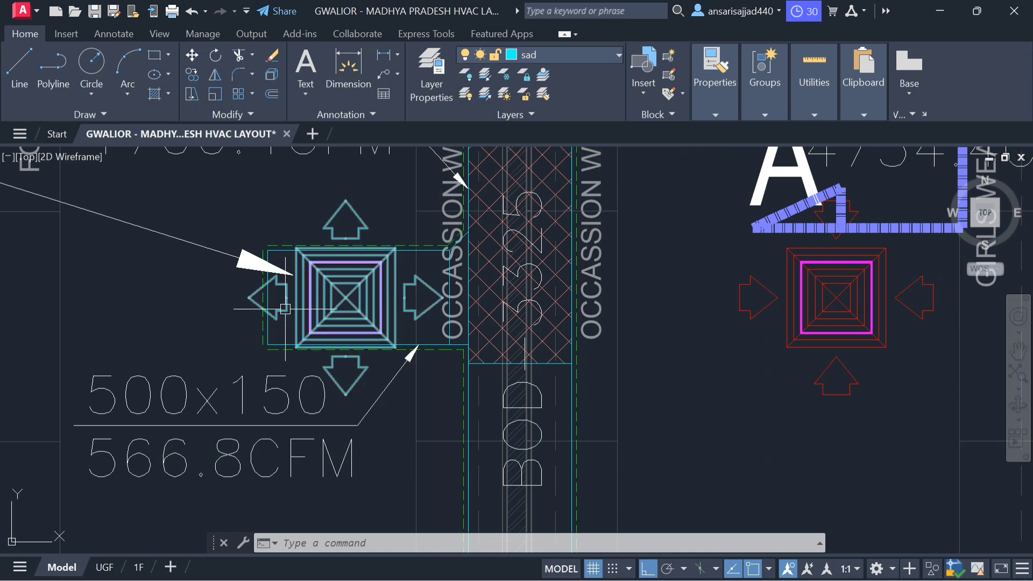
{"action": "scroll", "coordinate": [352, 360], "scroll_direction": "down", "scroll_amount": 2}
{"action": "left_click_drag", "start_coordinate": [353, 360], "coordinate": [569, 359]}
{"action": "scroll", "coordinate": [574, 345], "scroll_direction": "down", "scroll_amount": 2}
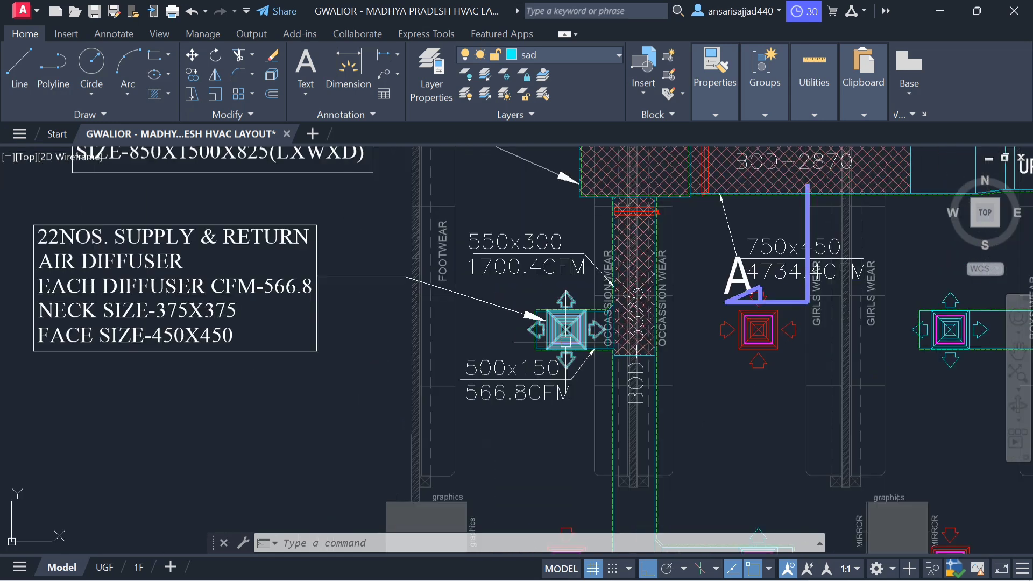
{"action": "scroll", "coordinate": [606, 317], "scroll_direction": "up", "scroll_amount": 4}
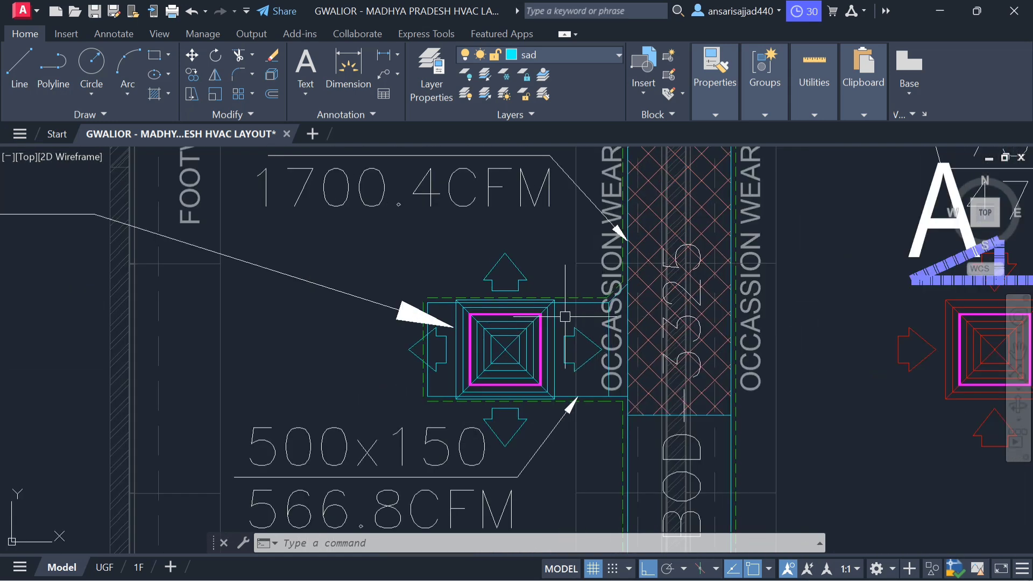
{"action": "scroll", "coordinate": [490, 323], "scroll_direction": "down", "scroll_amount": 2}
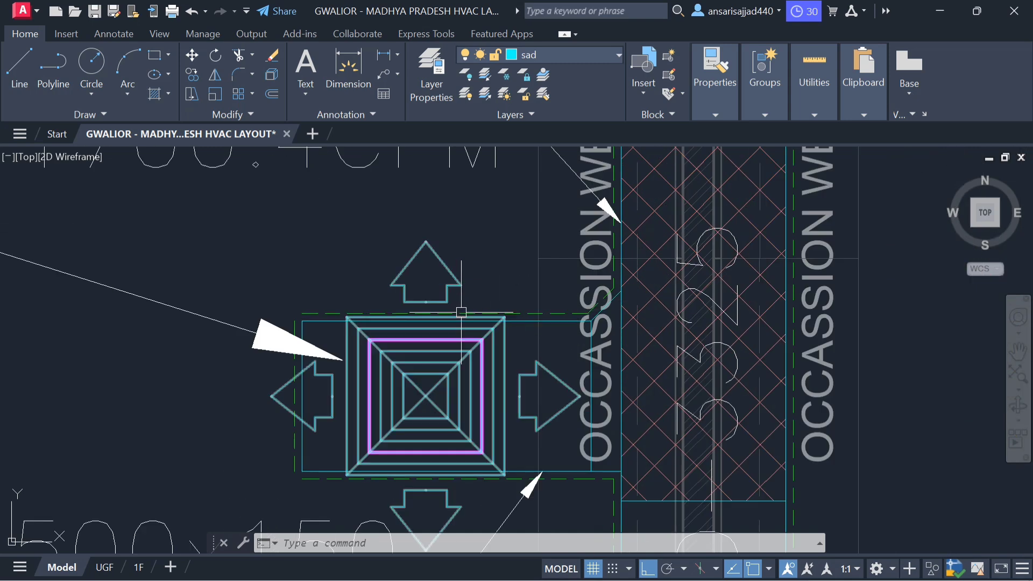
{"action": "scroll", "coordinate": [461, 312], "scroll_direction": "down", "scroll_amount": 5}
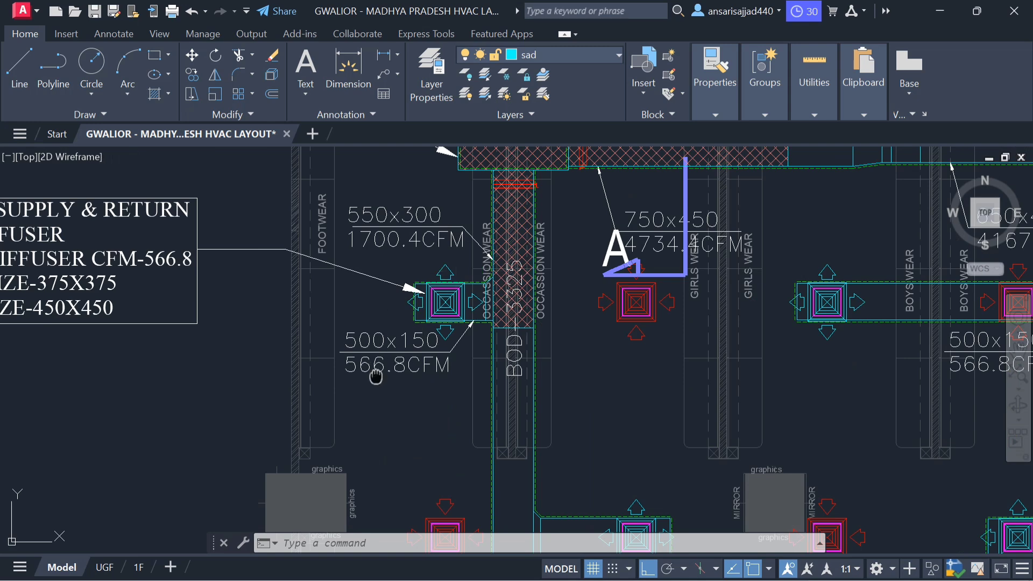
Measure the straight length of the 500x150 branch beside the 550x300 duct with a linear dimension, without placing it
{"action": "scroll", "coordinate": [375, 376], "scroll_direction": "up", "scroll_amount": 2}
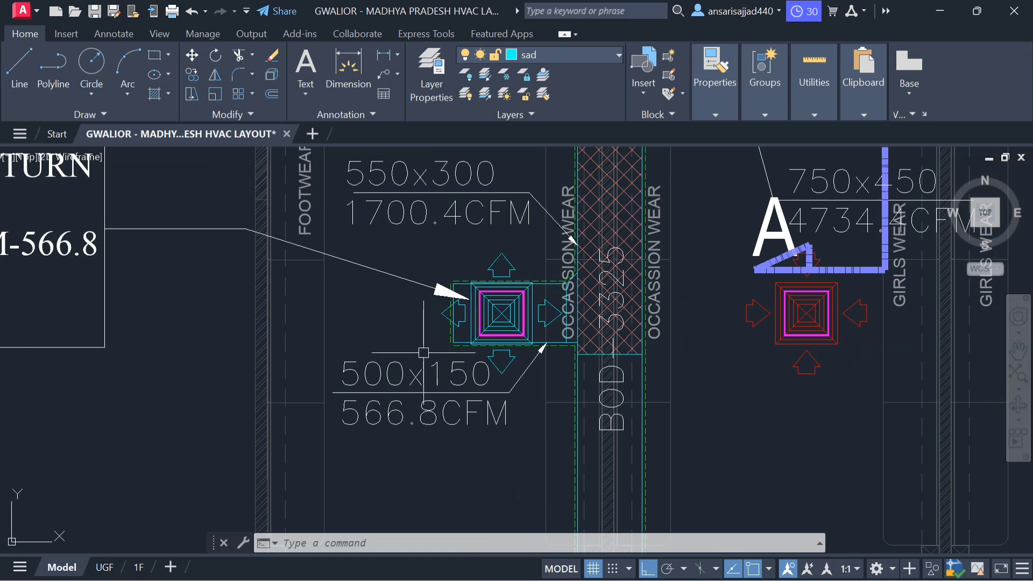
{"action": "scroll", "coordinate": [426, 362], "scroll_direction": "up", "scroll_amount": 2}
{"action": "type", "text": "dli"}
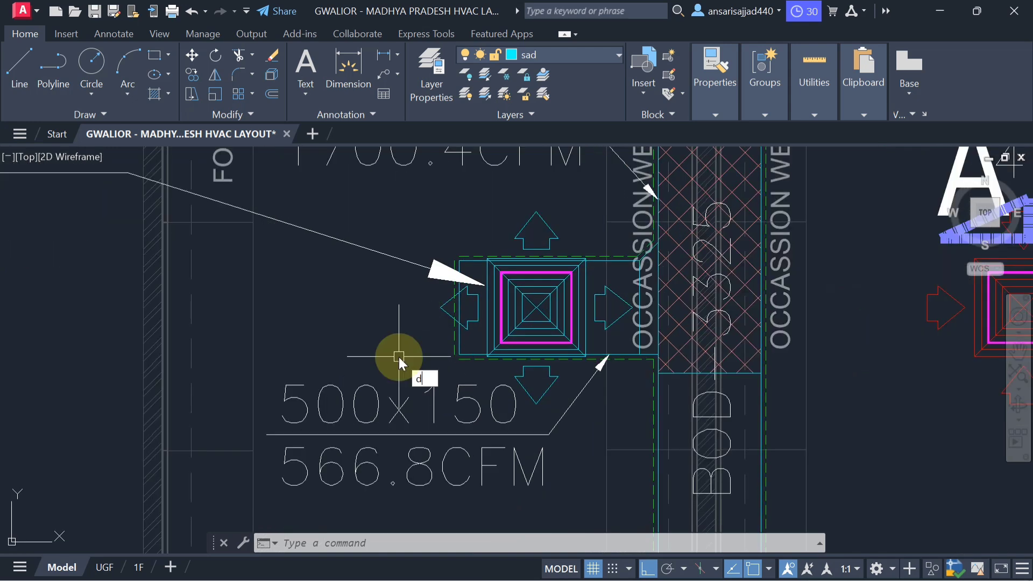
{"action": "key", "text": "Return"}
{"action": "left_click", "coordinate": [459, 339]}
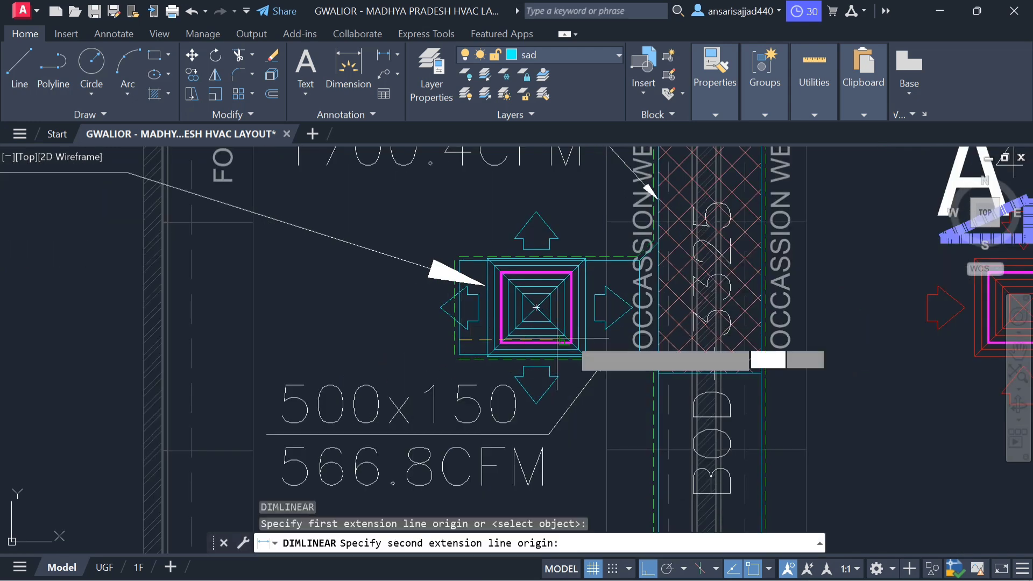
{"action": "left_click", "coordinate": [636, 347]}
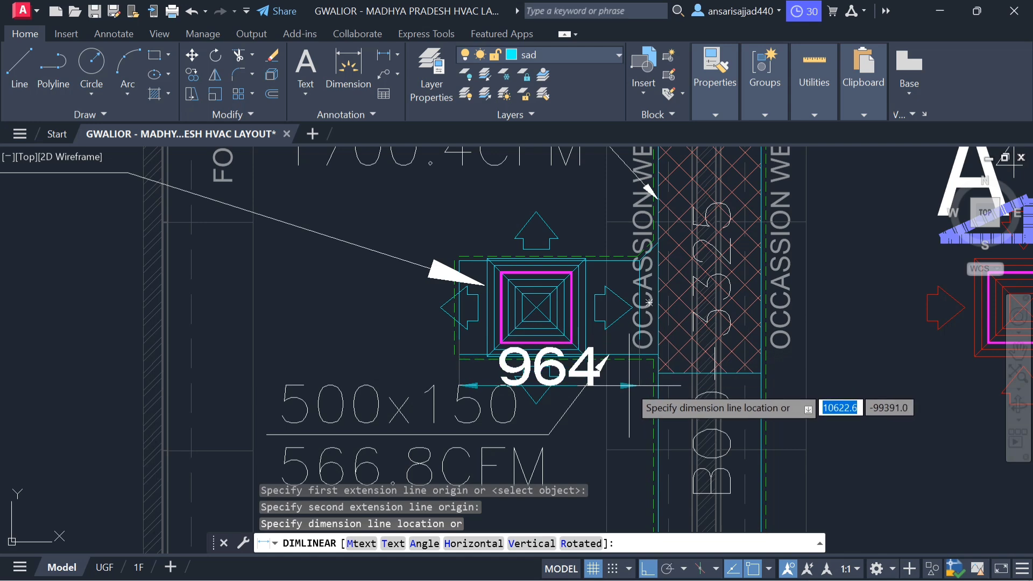
{"action": "key", "text": "Escape"}
Measure the straight length of the 500x150 branch just above the reducer with a linear dimension, without placing it
{"action": "scroll", "coordinate": [561, 290], "scroll_direction": "down", "scroll_amount": 4}
{"action": "scroll", "coordinate": [562, 291], "scroll_direction": "up", "scroll_amount": 2}
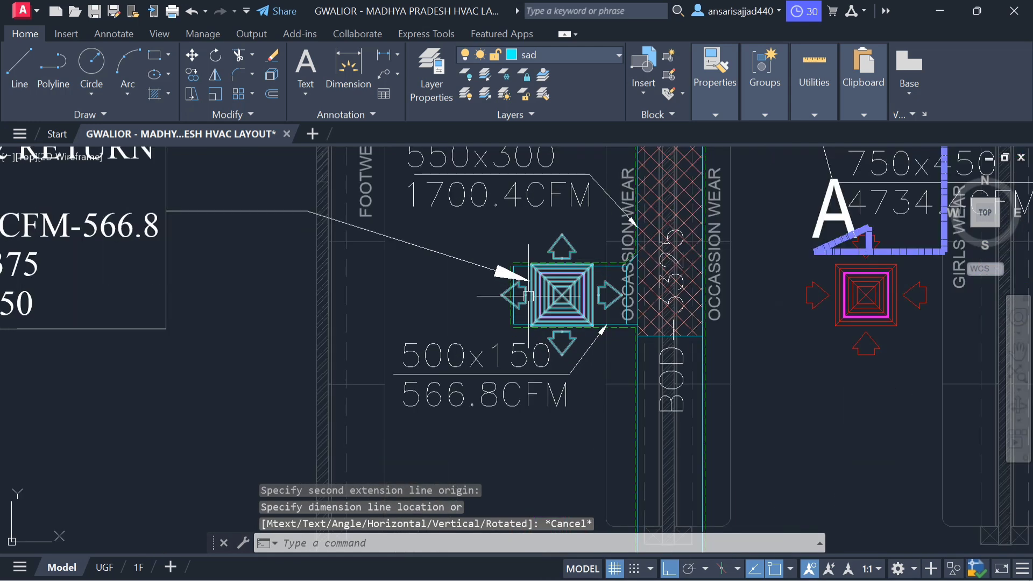
{"action": "scroll", "coordinate": [531, 302], "scroll_direction": "down", "scroll_amount": 2}
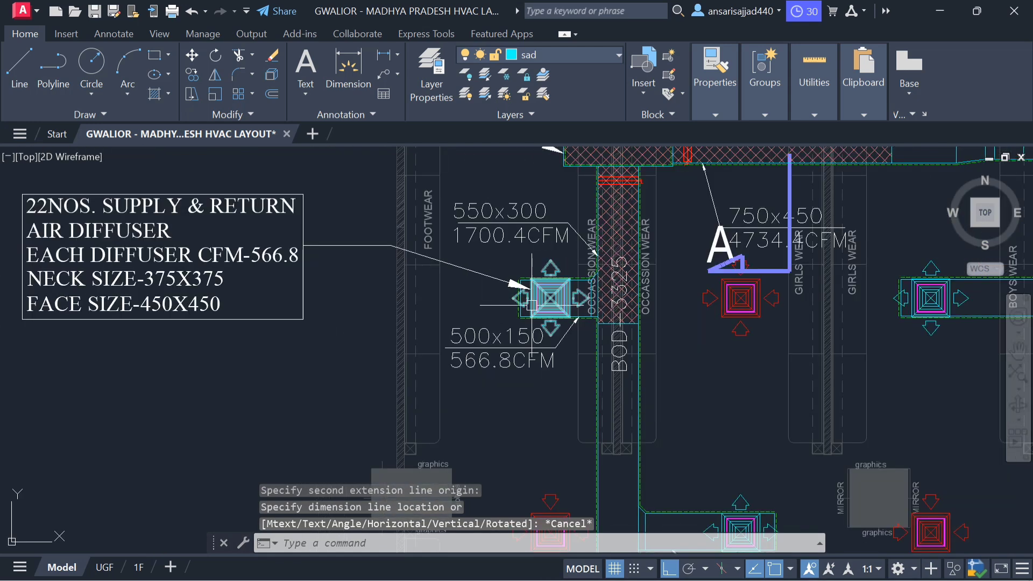
{"action": "scroll", "coordinate": [545, 323], "scroll_direction": "down", "scroll_amount": 4}
{"action": "scroll", "coordinate": [544, 323], "scroll_direction": "up", "scroll_amount": 6}
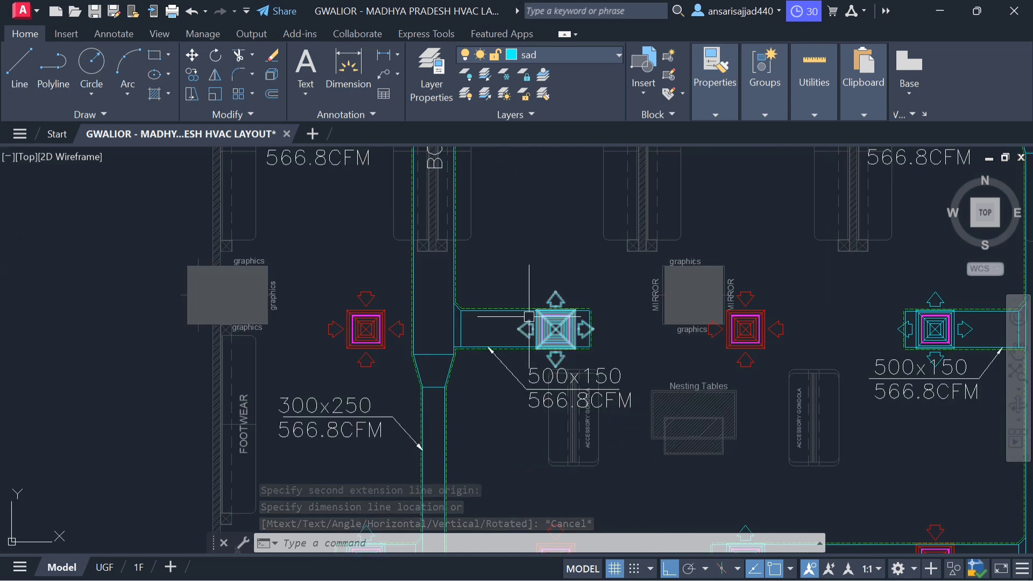
{"action": "type", "text": "dli"}
{"action": "key", "text": "Return"}
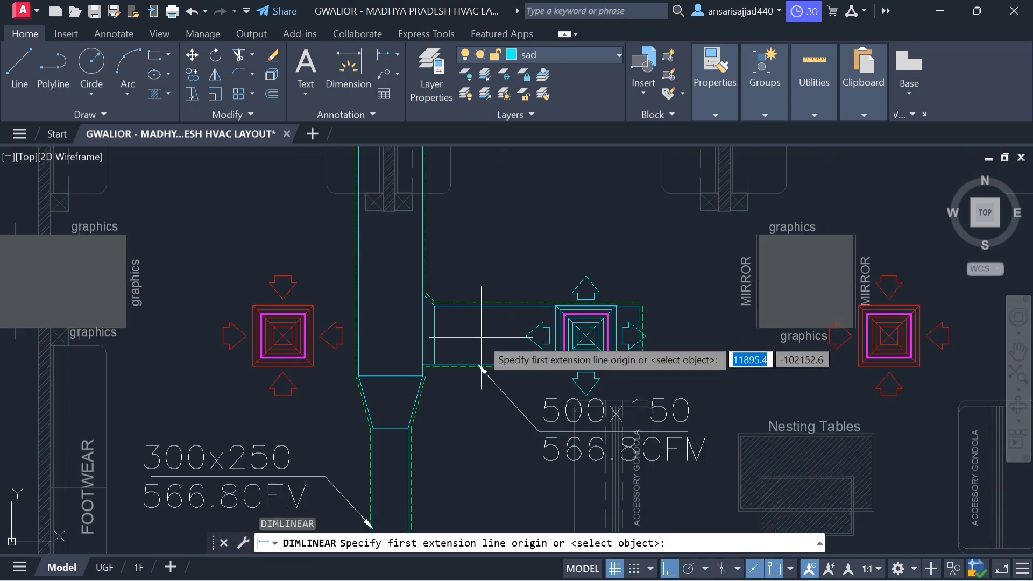
{"action": "left_click", "coordinate": [435, 335]}
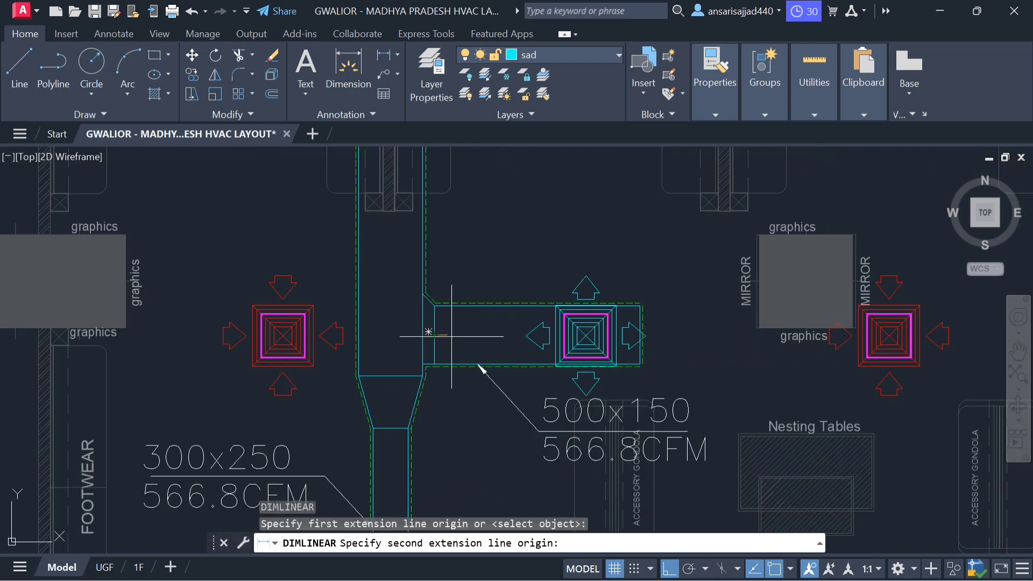
{"action": "scroll", "coordinate": [638, 340], "scroll_direction": "up", "scroll_amount": 4}
{"action": "left_click", "coordinate": [639, 336]}
{"action": "scroll", "coordinate": [639, 335], "scroll_direction": "down", "scroll_amount": 4}
{"action": "scroll", "coordinate": [634, 335], "scroll_direction": "down", "scroll_amount": 3}
{"action": "scroll", "coordinate": [613, 293], "scroll_direction": "up", "scroll_amount": 3}
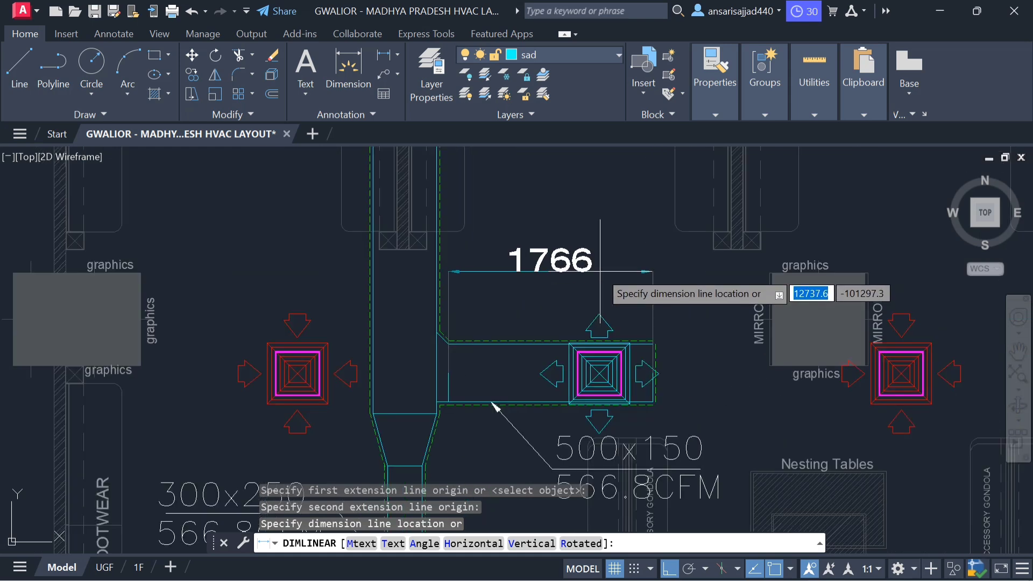
{"action": "scroll", "coordinate": [600, 272], "scroll_direction": "down", "scroll_amount": 2}
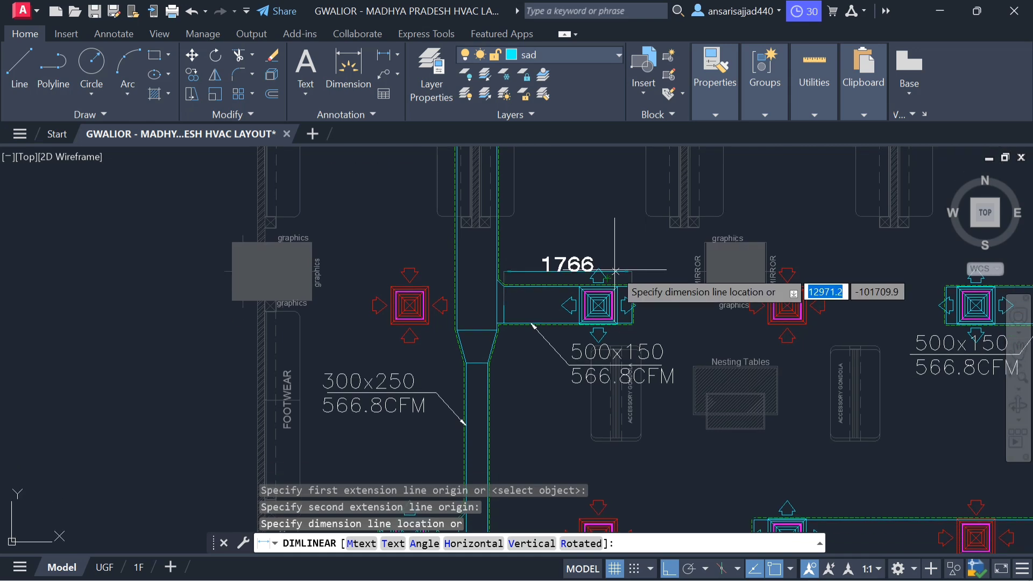
{"action": "key", "text": "Escape"}
Review the remaining 500x150 branches, then switch to Excel and enter the row 17 straight duct as 500 x 150 mm with length 7 m
{"action": "scroll", "coordinate": [549, 324], "scroll_direction": "down", "scroll_amount": 4}
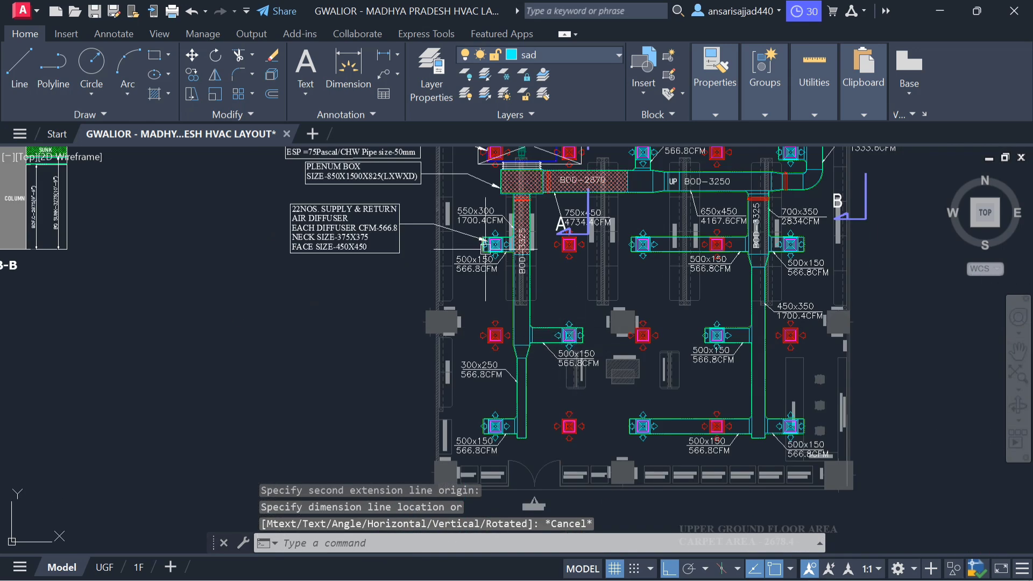
{"action": "left_click_drag", "start_coordinate": [528, 322], "coordinate": [525, 270]}
{"action": "scroll", "coordinate": [502, 377], "scroll_direction": "up", "scroll_amount": 2}
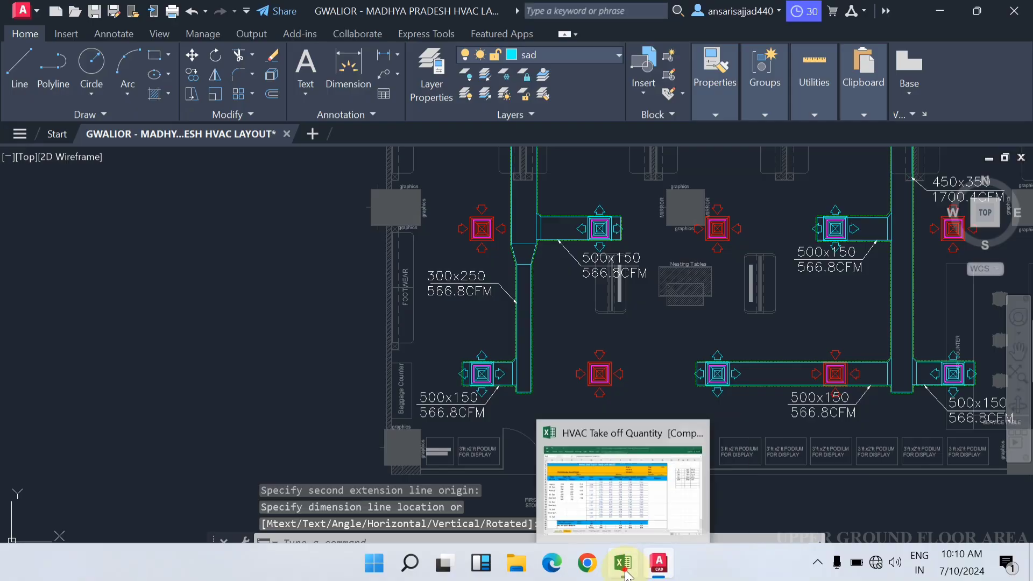
{"action": "left_click", "coordinate": [618, 569]}
{"action": "left_click", "coordinate": [115, 365]}
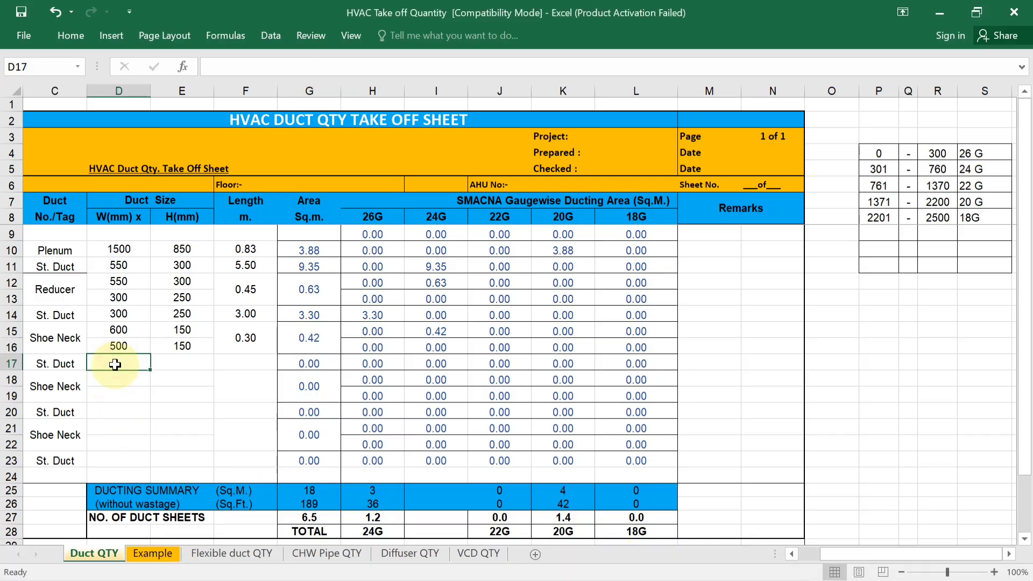
{"action": "type", "text": "500"}
{"action": "left_click", "coordinate": [179, 359]}
{"action": "type", "text": "1"}
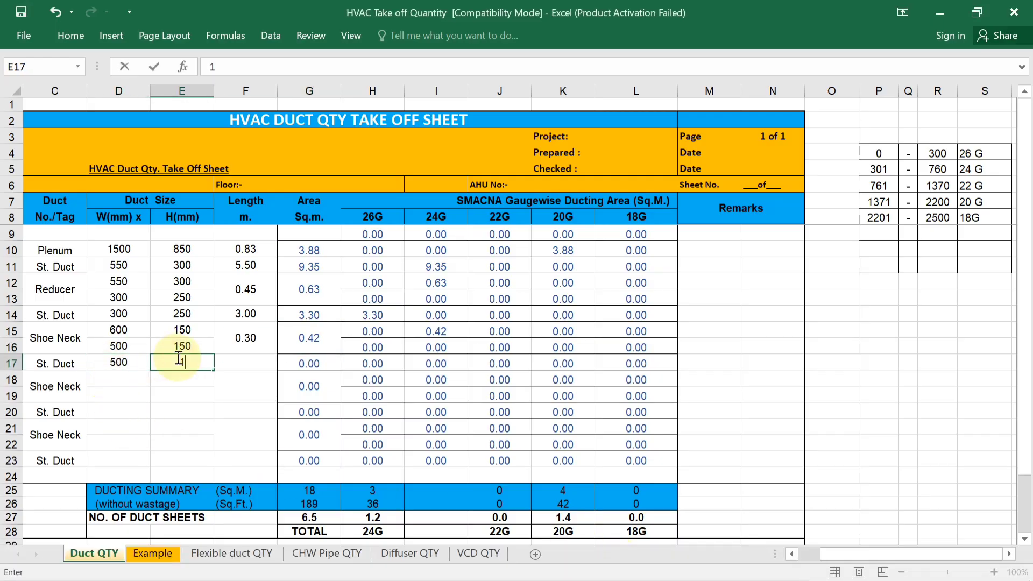
{"action": "type", "text": "50"}
{"action": "left_click", "coordinate": [242, 360]}
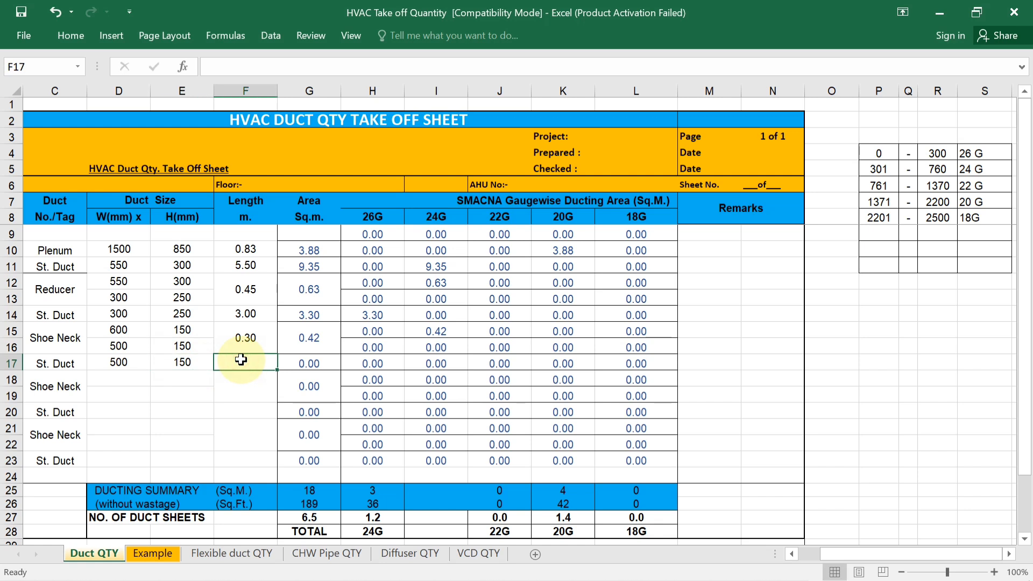
{"action": "type", "text": "7"}
{"action": "left_click", "coordinate": [219, 431]}
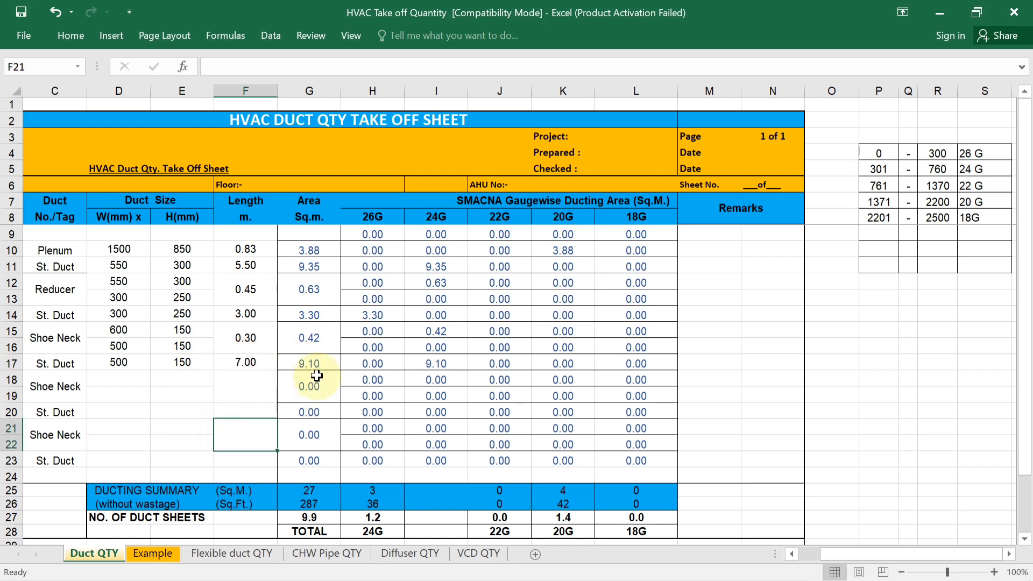
Switch to AutoCAD and examine the duct layout from the plenum along the main run to the upper branches
{"action": "mouse_move", "coordinate": [686, 574]}
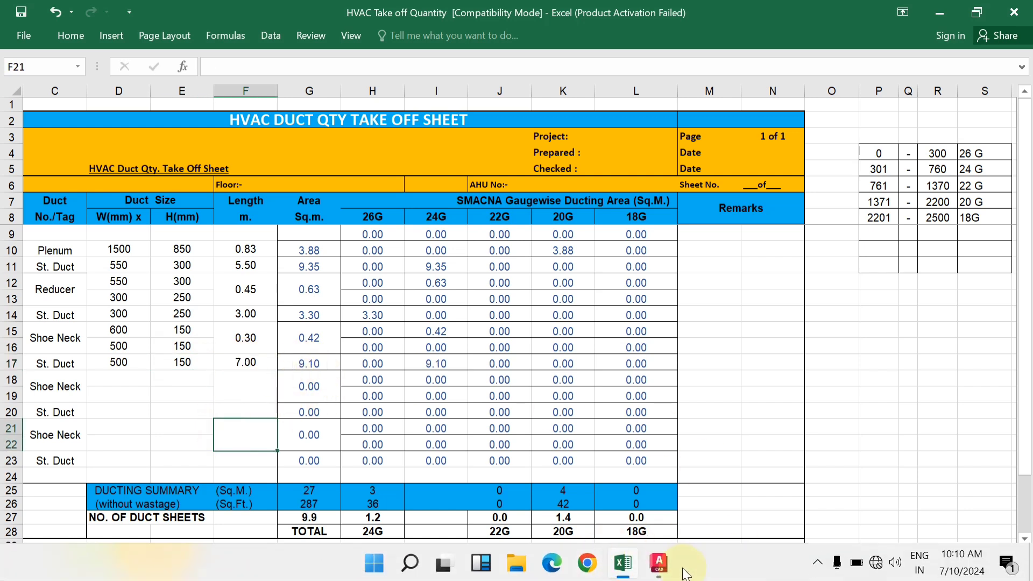
{"action": "left_click", "coordinate": [659, 564]}
{"action": "scroll", "coordinate": [406, 316], "scroll_direction": "down", "scroll_amount": 5}
{"action": "scroll", "coordinate": [406, 316], "scroll_direction": "up", "scroll_amount": 5}
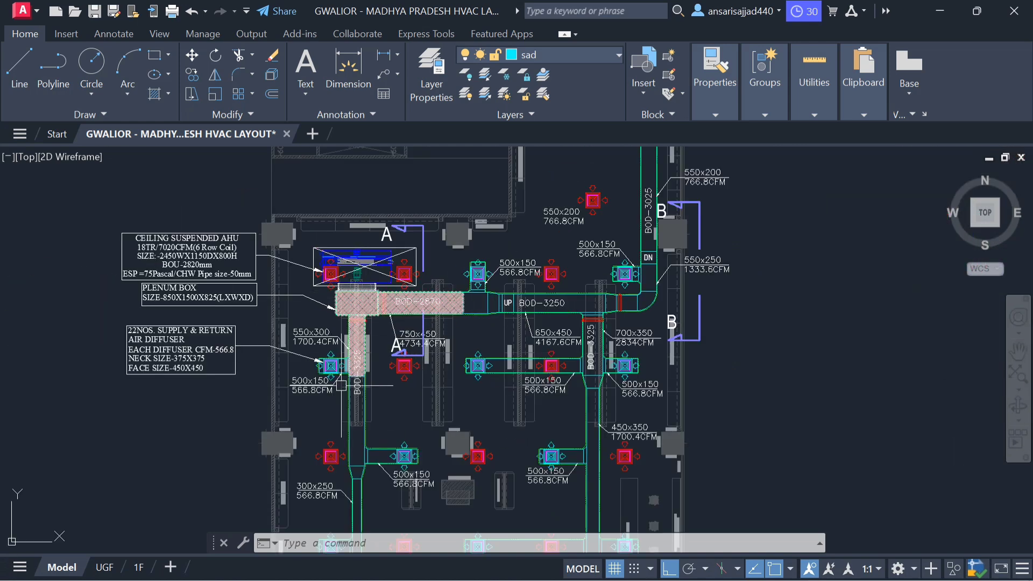
{"action": "left_click_drag", "start_coordinate": [345, 410], "coordinate": [377, 308]}
{"action": "left_click_drag", "start_coordinate": [415, 221], "coordinate": [251, 348]}
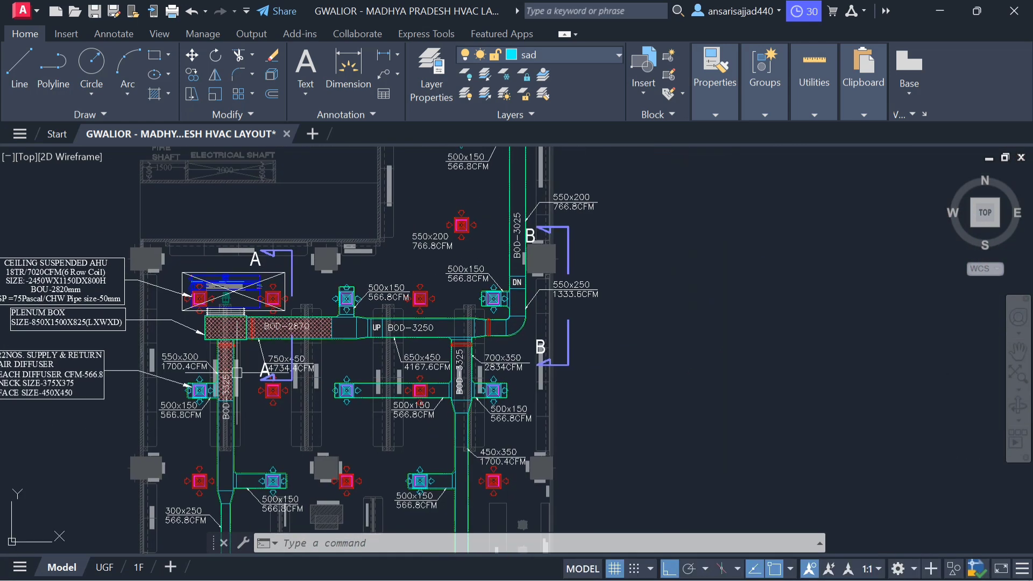
{"action": "left_click_drag", "start_coordinate": [312, 334], "coordinate": [299, 375]}
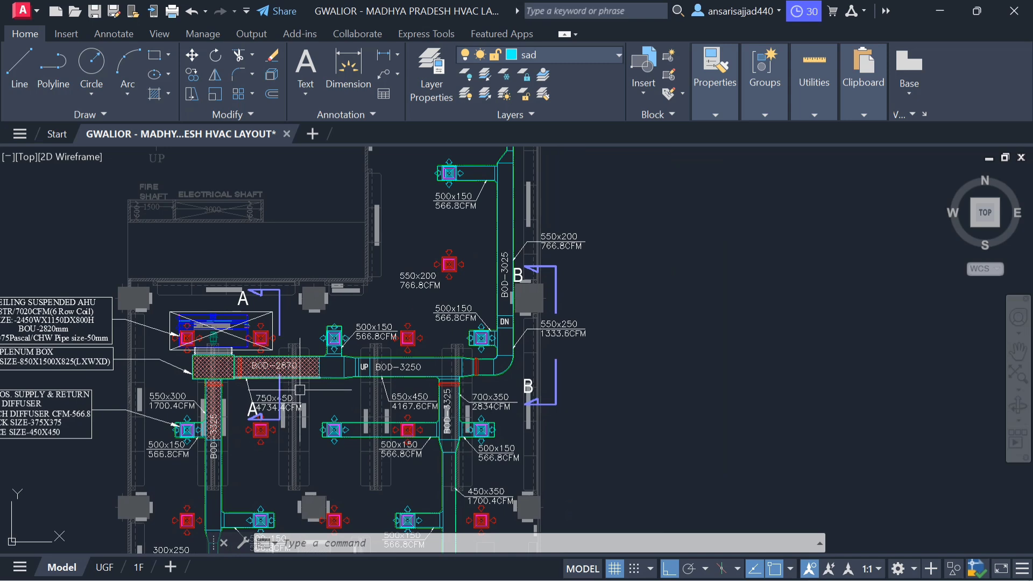
{"action": "scroll", "coordinate": [512, 288], "scroll_direction": "down", "scroll_amount": 4}
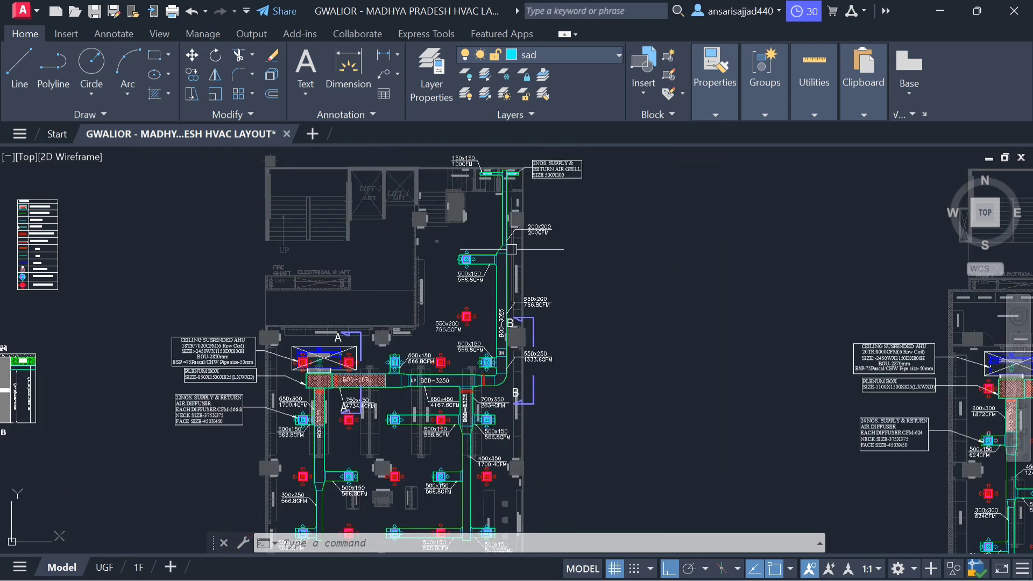
Switch to the Excel take-off sheet and examine the ducting summary's total area in square metres and square feet and the duct sheet count formulas
{"action": "scroll", "coordinate": [463, 403], "scroll_direction": "up", "scroll_amount": 3}
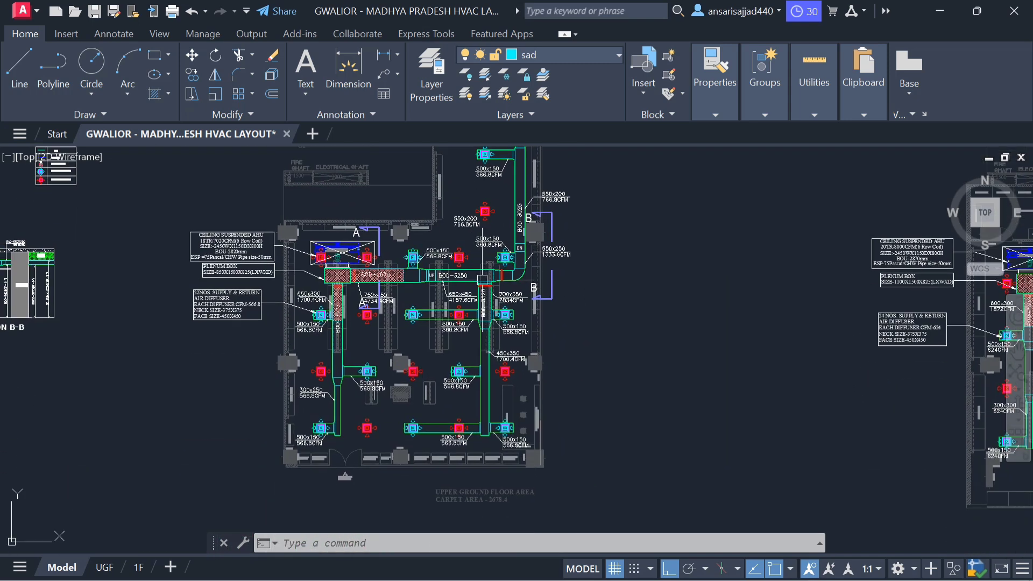
{"action": "left_click_drag", "start_coordinate": [504, 463], "coordinate": [514, 395]}
{"action": "scroll", "coordinate": [528, 362], "scroll_direction": "down", "scroll_amount": 2}
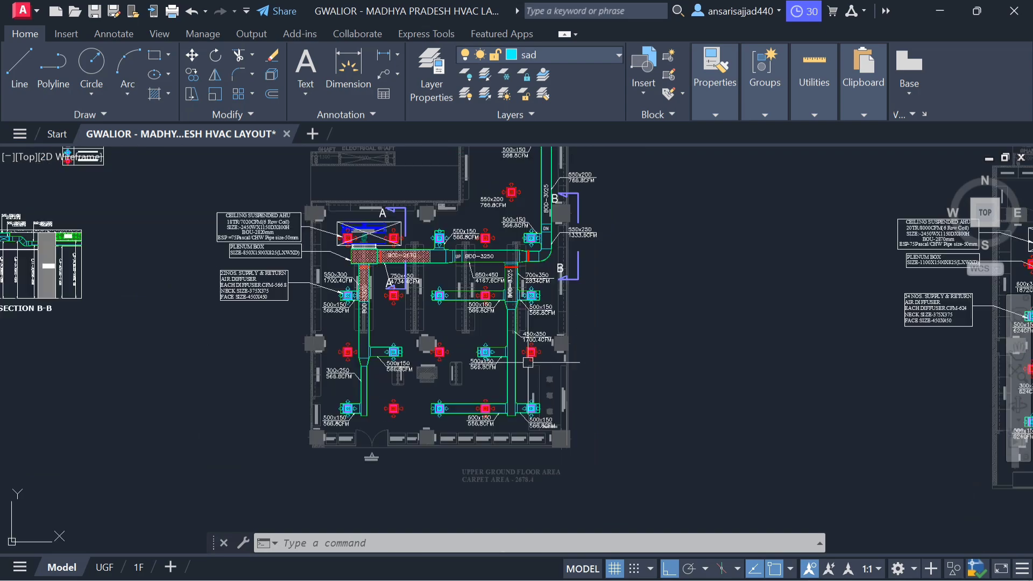
{"action": "left_click", "coordinate": [623, 575]}
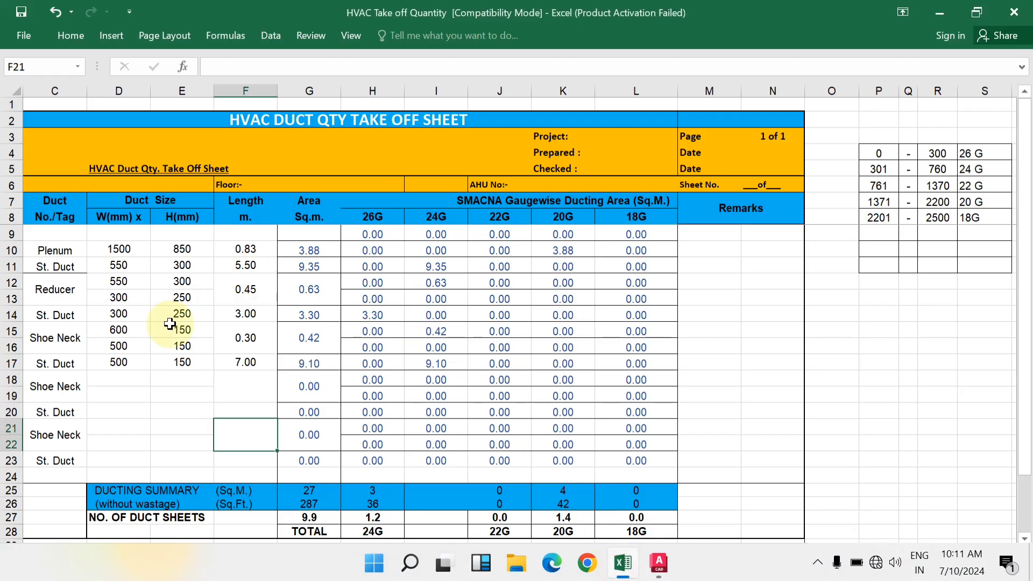
{"action": "scroll", "coordinate": [277, 268], "scroll_direction": "down", "scroll_amount": 2}
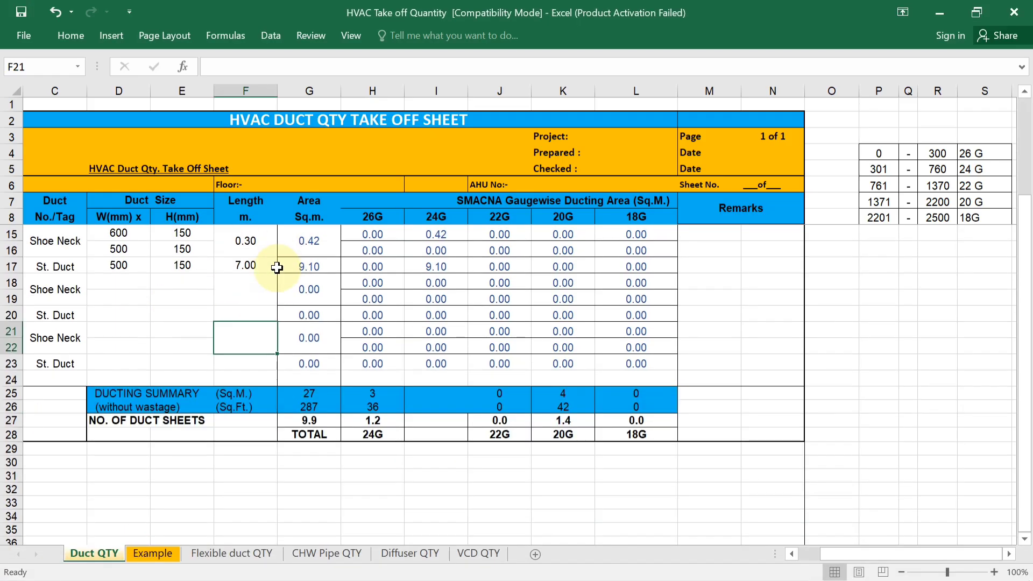
{"action": "left_click", "coordinate": [311, 404]}
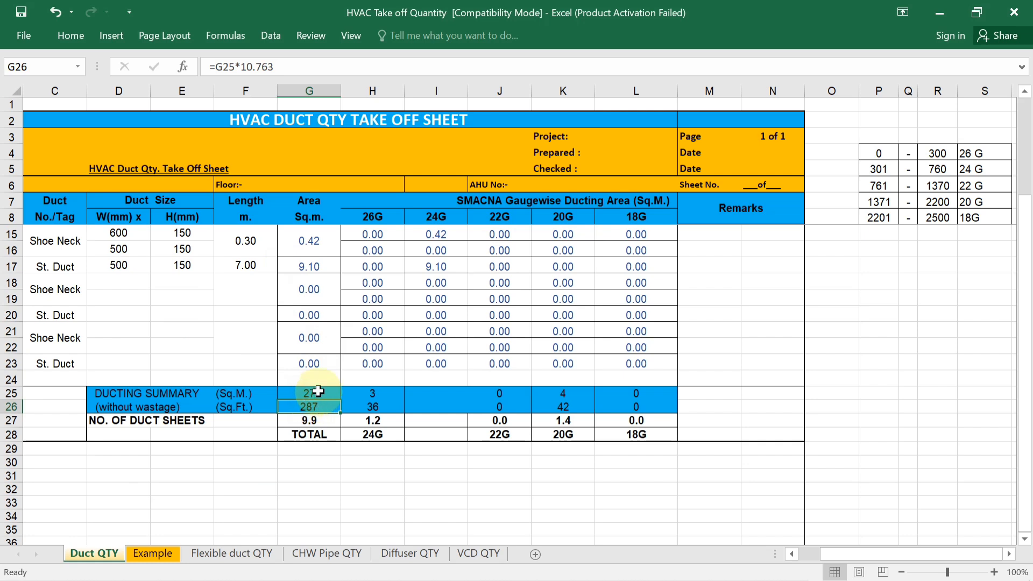
{"action": "left_click", "coordinate": [318, 392]}
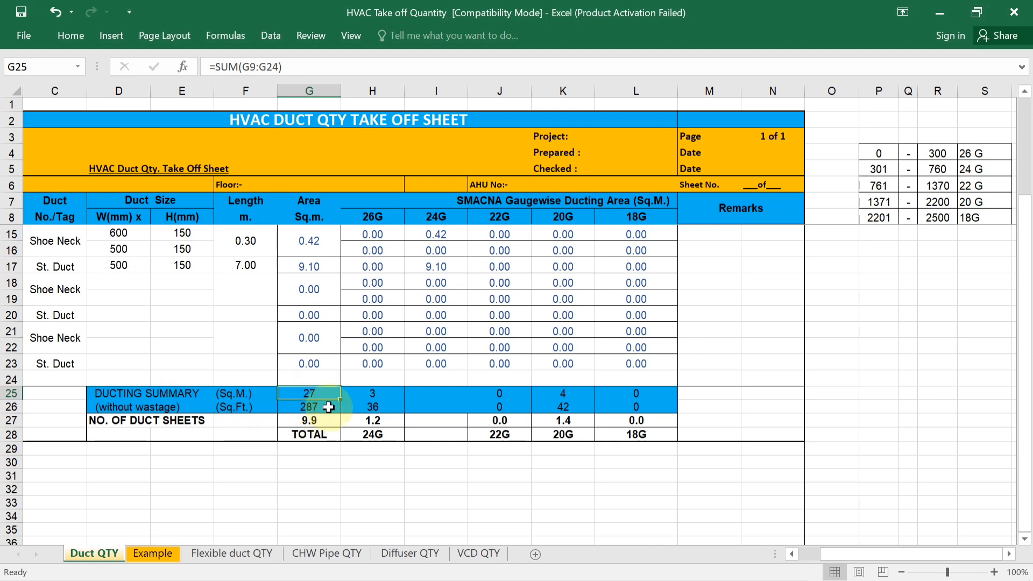
{"action": "left_click", "coordinate": [328, 407]}
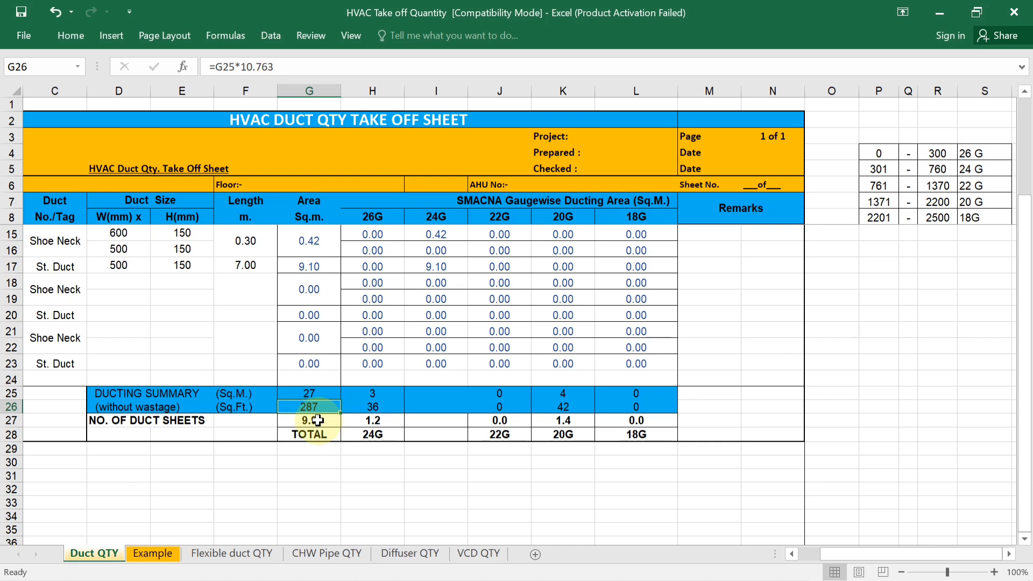
{"action": "left_click", "coordinate": [317, 420]}
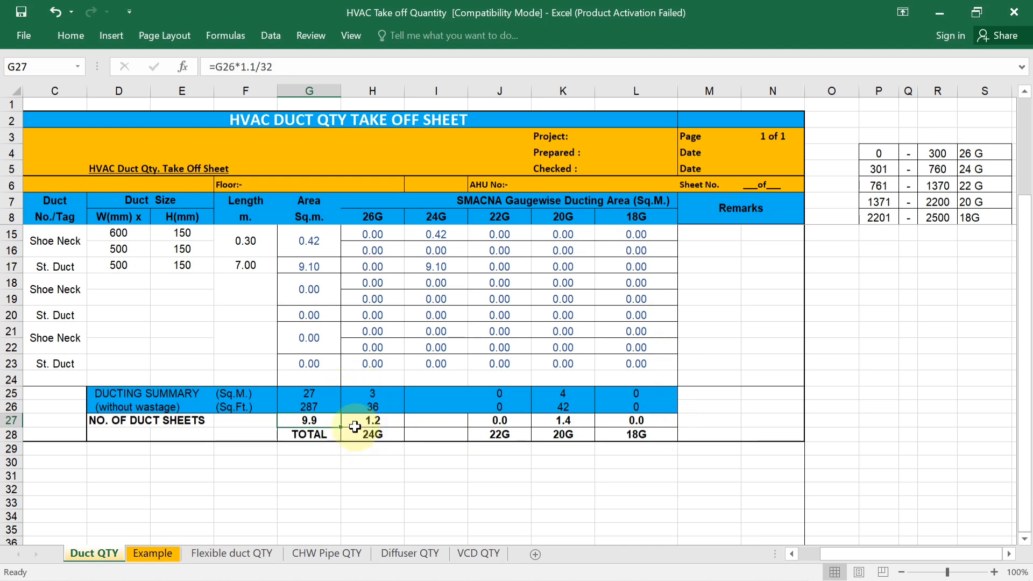
{"action": "scroll", "coordinate": [330, 420], "scroll_direction": "up", "scroll_amount": 2}
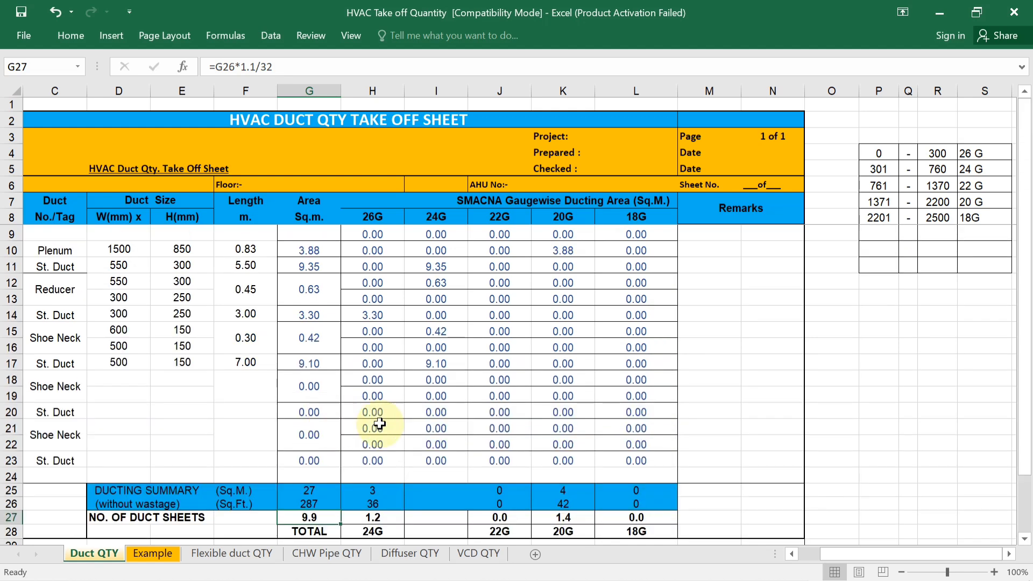
Switch to AutoCAD and measure the 750x450 duct from the plenum to the start of its reducer with a linear dimension, without placing it
{"action": "left_click", "coordinate": [658, 563]}
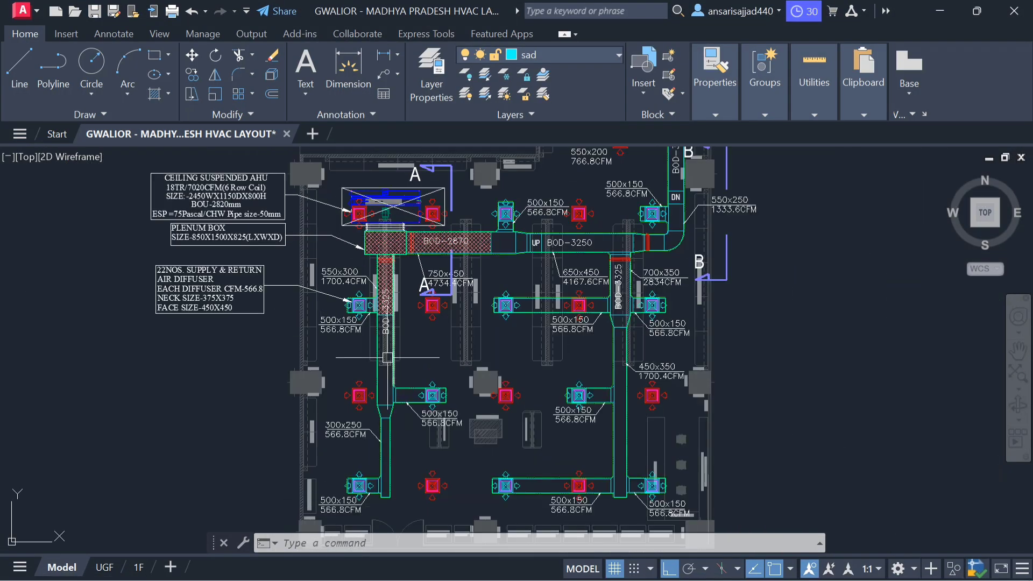
{"action": "left_click_drag", "start_coordinate": [414, 292], "coordinate": [312, 400]}
{"action": "scroll", "coordinate": [425, 414], "scroll_direction": "down", "scroll_amount": 5}
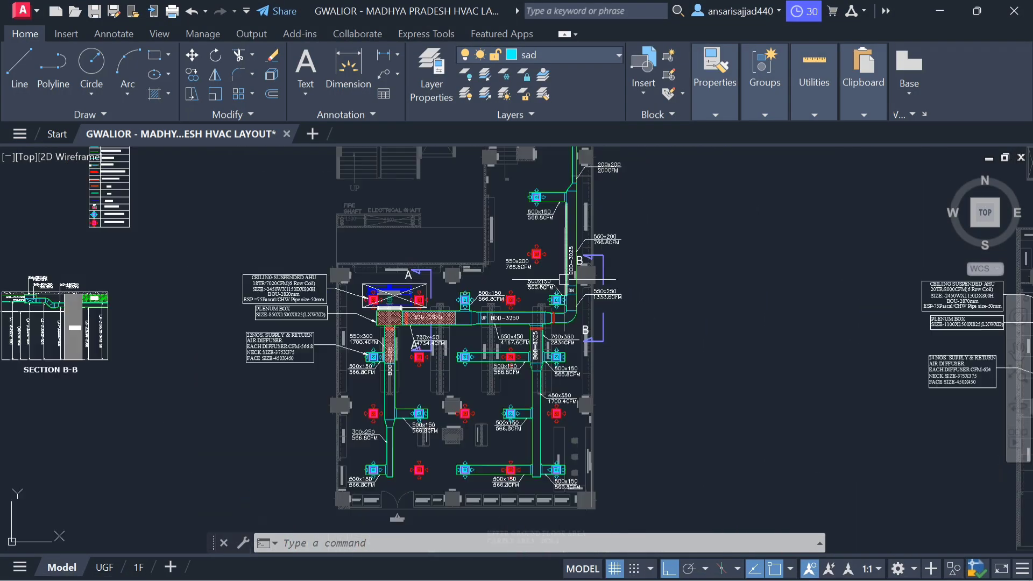
{"action": "scroll", "coordinate": [426, 405], "scroll_direction": "up", "scroll_amount": 7}
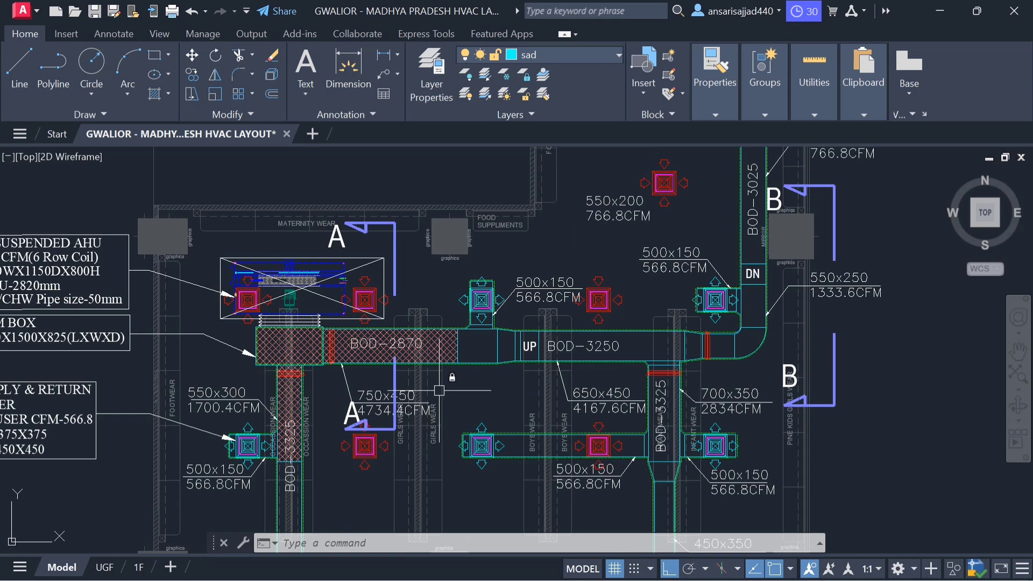
{"action": "type", "text": "d"}
{"action": "key", "text": "Escape"}
{"action": "type", "text": "dli"}
{"action": "key", "text": "Return"}
{"action": "scroll", "coordinate": [337, 346], "scroll_direction": "up", "scroll_amount": 3}
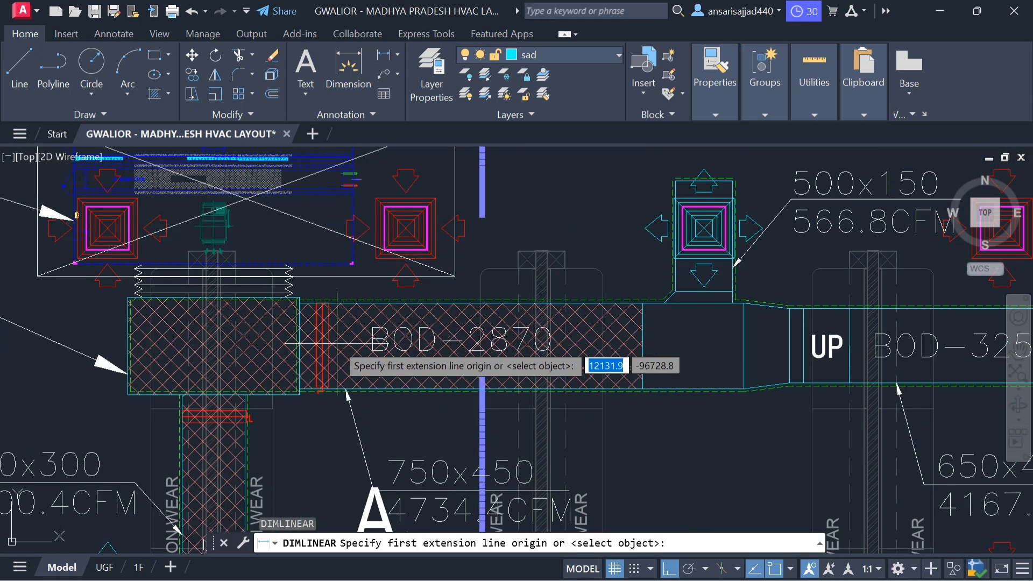
{"action": "left_click", "coordinate": [300, 346]}
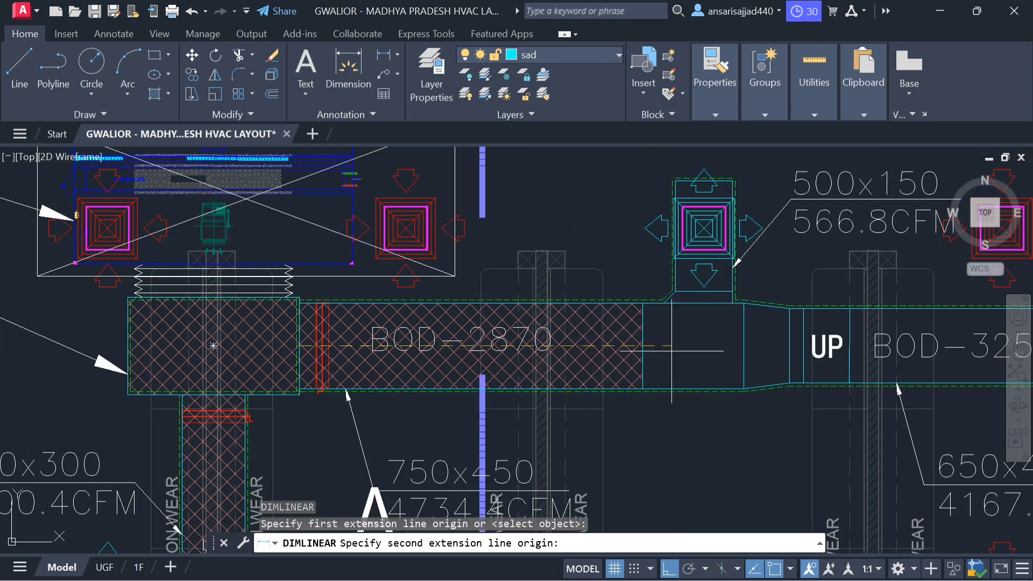
{"action": "left_click", "coordinate": [744, 346]}
{"action": "scroll", "coordinate": [683, 264], "scroll_direction": "down", "scroll_amount": 4}
{"action": "mouse_move", "coordinate": [683, 267]}
{"action": "left_mouse_down"}
{"action": "mouse_move", "coordinate": [507, 331]}
{"action": "mouse_move", "coordinate": [481, 463]}
{"action": "left_mouse_up"}
{"action": "scroll", "coordinate": [509, 331], "scroll_direction": "down", "scroll_amount": 2}
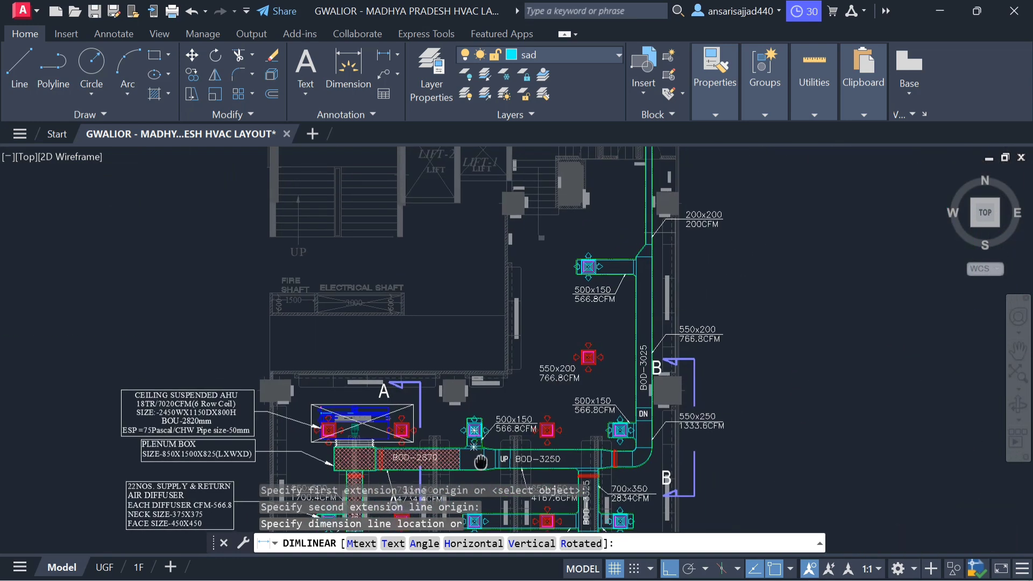
{"action": "scroll", "coordinate": [481, 463], "scroll_direction": "up", "scroll_amount": 3}
{"action": "scroll", "coordinate": [435, 287], "scroll_direction": "up", "scroll_amount": 2}
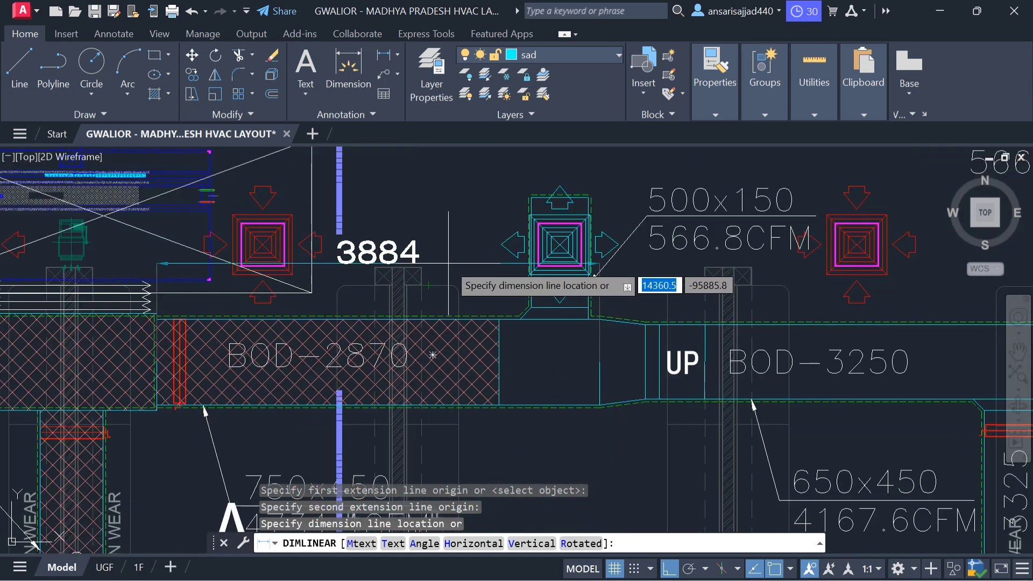
{"action": "scroll", "coordinate": [448, 263], "scroll_direction": "down", "scroll_amount": 3}
{"action": "key", "text": "Escape"}
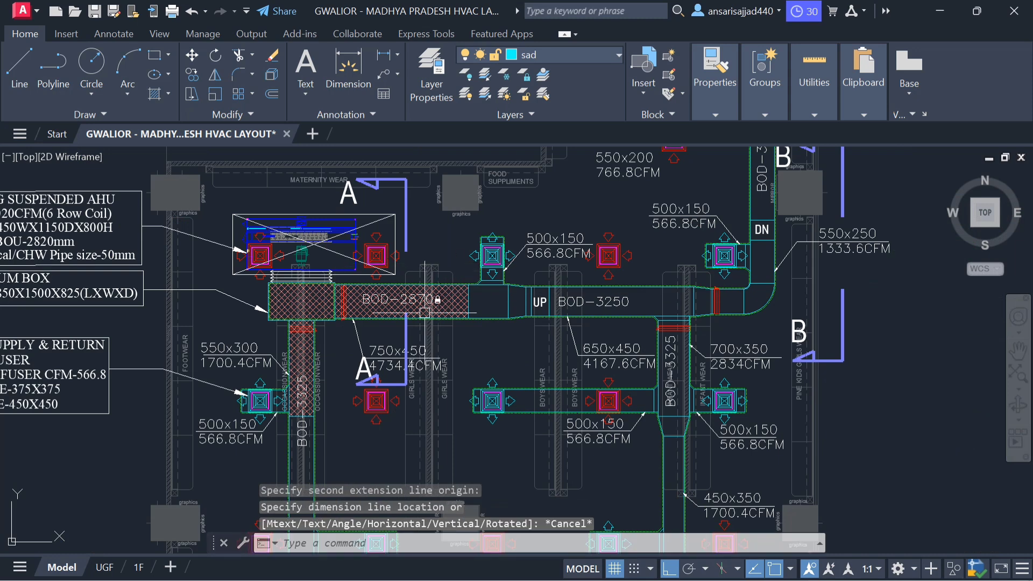
Check the 750x450 duct label, then switch to Excel and review the unfilled shoe neck and straight duct rows
{"action": "scroll", "coordinate": [450, 359], "scroll_direction": "up", "scroll_amount": 2}
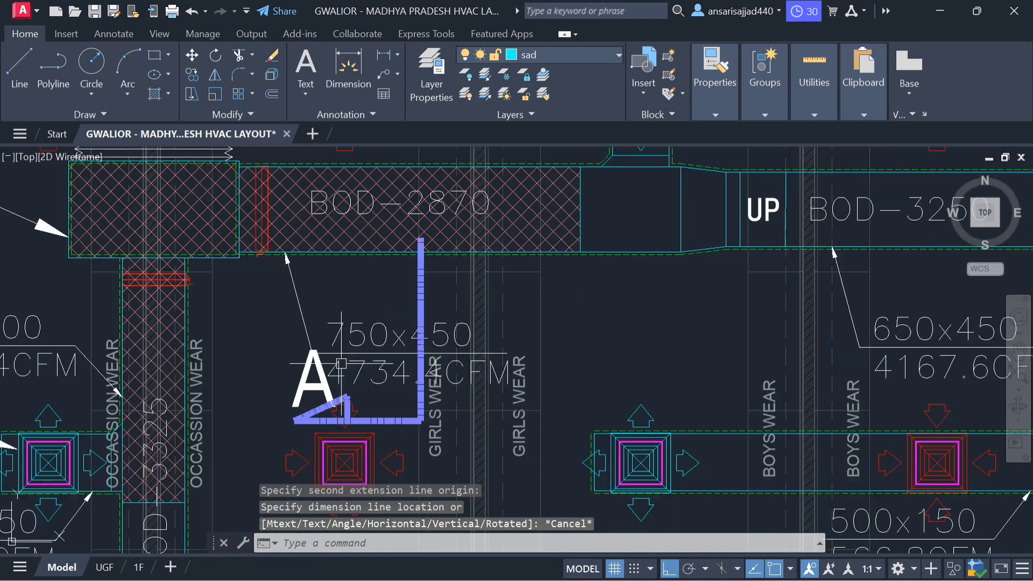
{"action": "scroll", "coordinate": [380, 354], "scroll_direction": "up", "scroll_amount": 2}
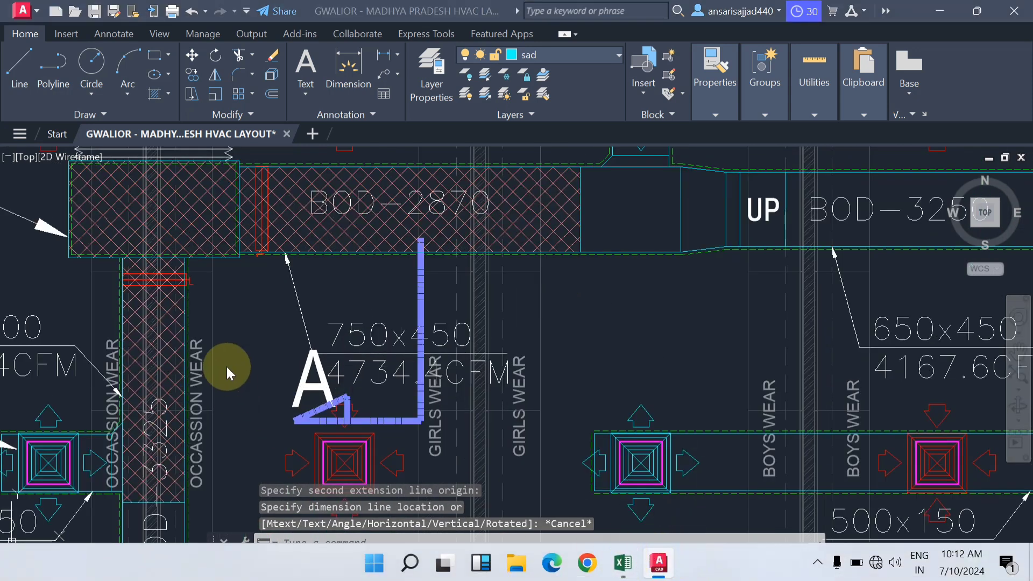
{"action": "left_click", "coordinate": [623, 562]}
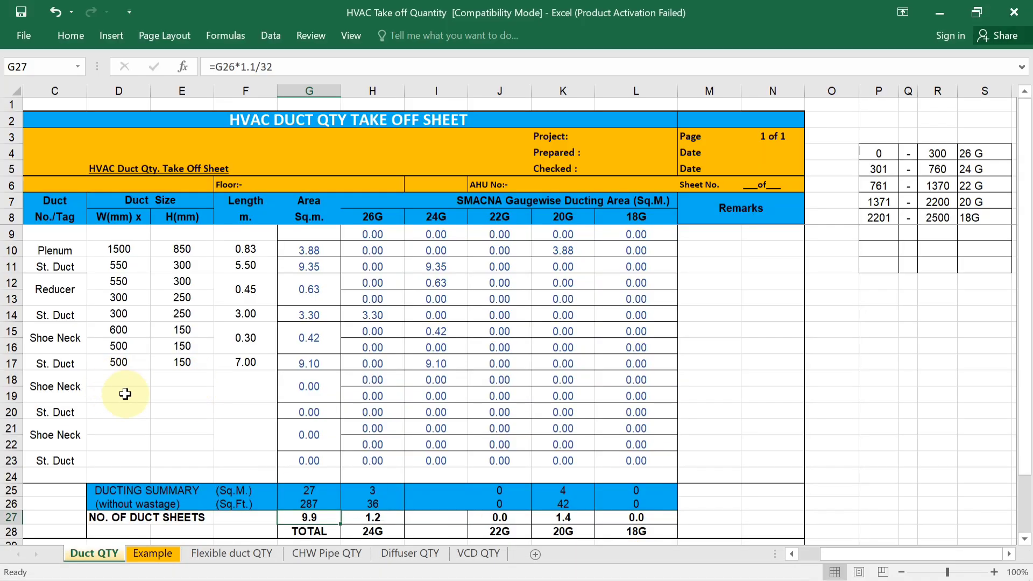
{"action": "scroll", "coordinate": [491, 317], "scroll_direction": "down", "scroll_amount": 1}
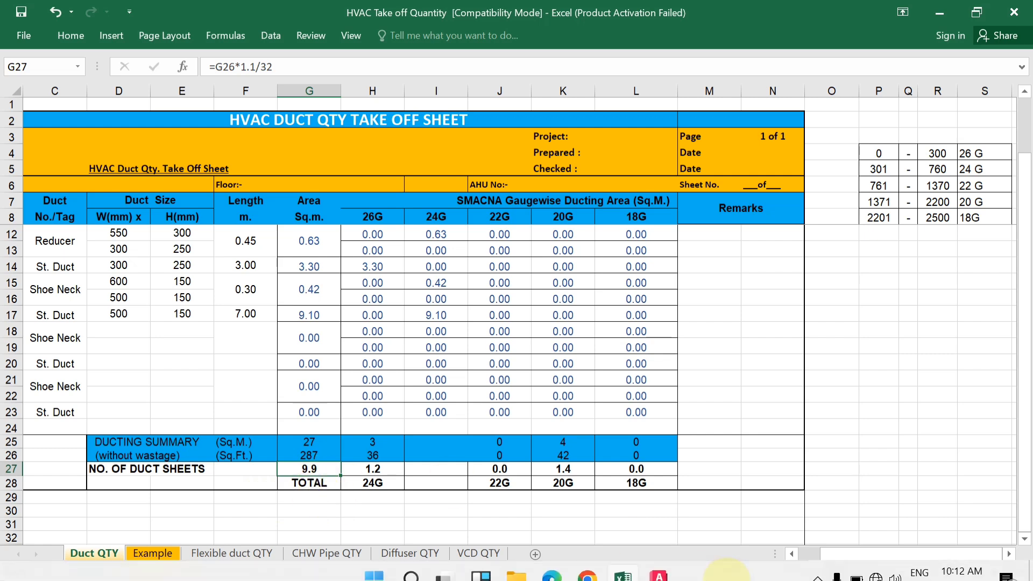
Switch to AutoCAD and examine the elbow joining the main run to the 550x250 duct
{"action": "left_click", "coordinate": [657, 563]}
{"action": "scroll", "coordinate": [486, 346], "scroll_direction": "down", "scroll_amount": 2}
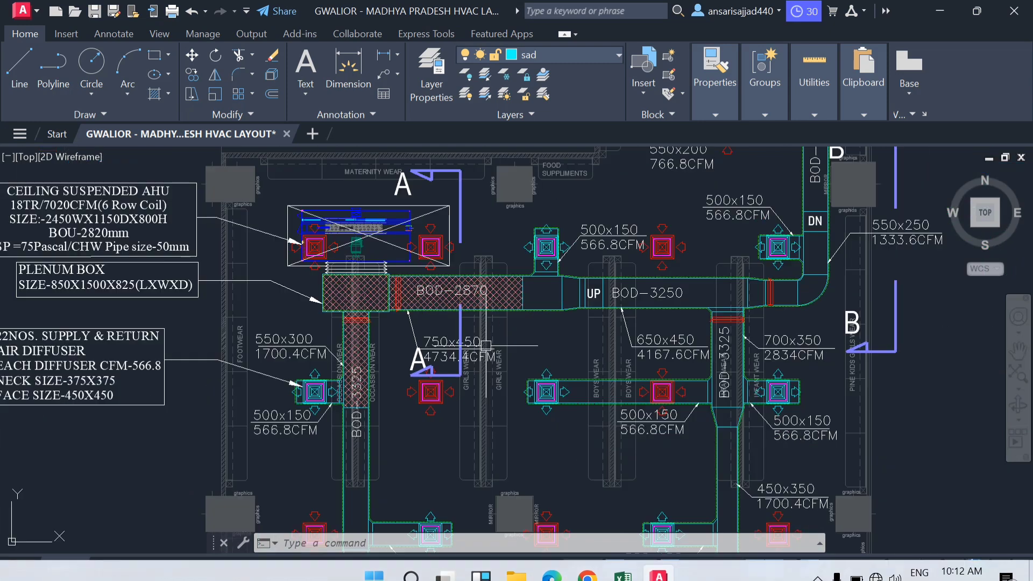
{"action": "left_click_drag", "start_coordinate": [568, 348], "coordinate": [363, 398]}
{"action": "scroll", "coordinate": [598, 359], "scroll_direction": "up", "scroll_amount": 2}
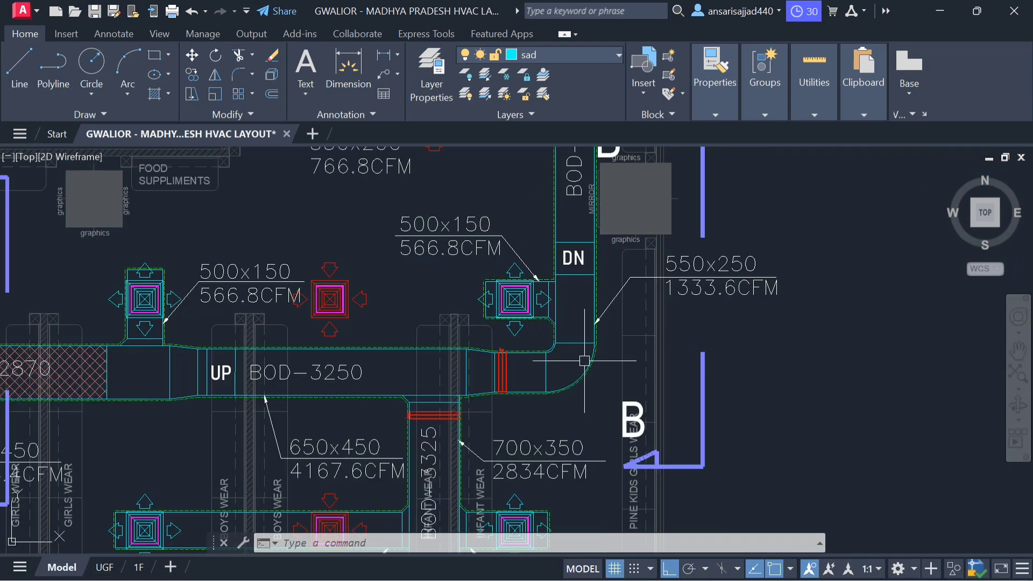
{"action": "scroll", "coordinate": [597, 430], "scroll_direction": "up", "scroll_amount": 2}
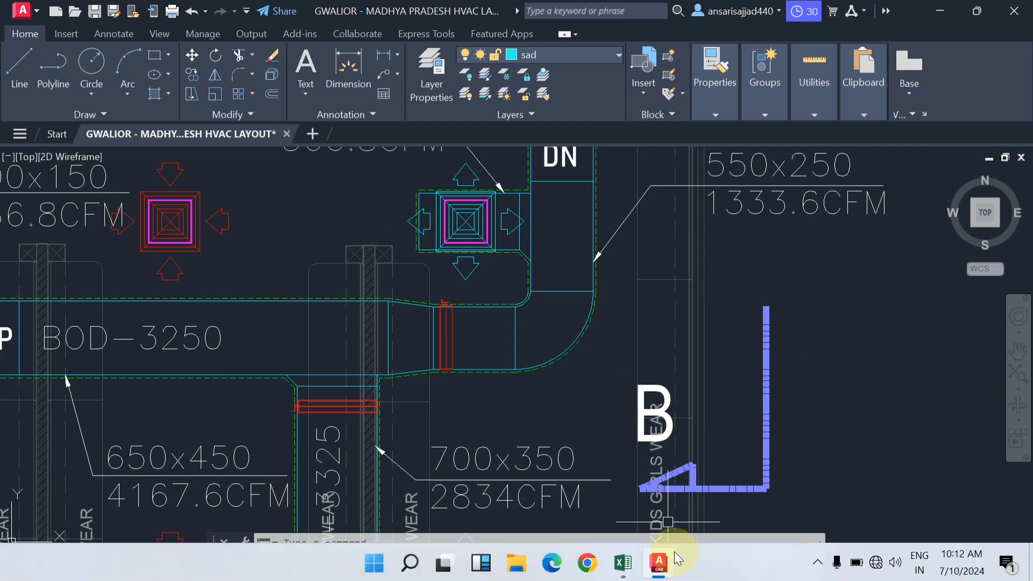
Switch to Excel and review the rectangular elbow area calculation and radius notes on the Example sheet
{"action": "left_click", "coordinate": [622, 565]}
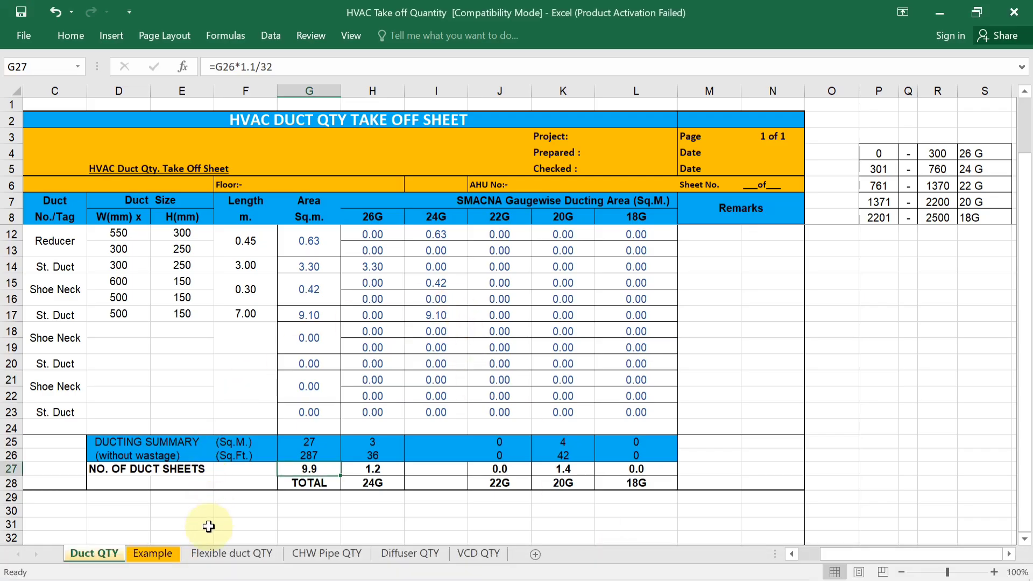
{"action": "left_click", "coordinate": [156, 555]}
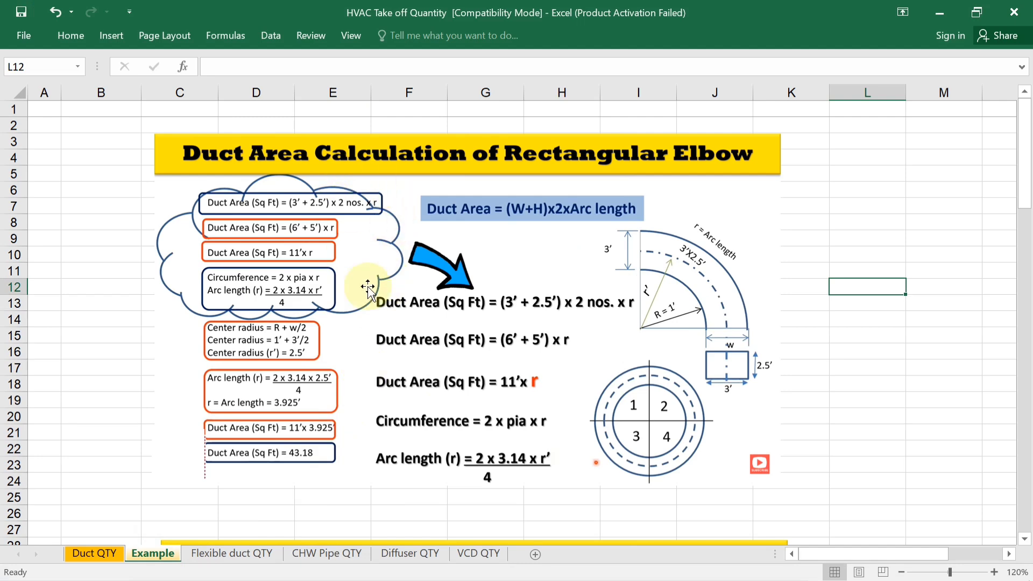
{"action": "scroll", "coordinate": [538, 307], "scroll_direction": "down", "scroll_amount": 15}
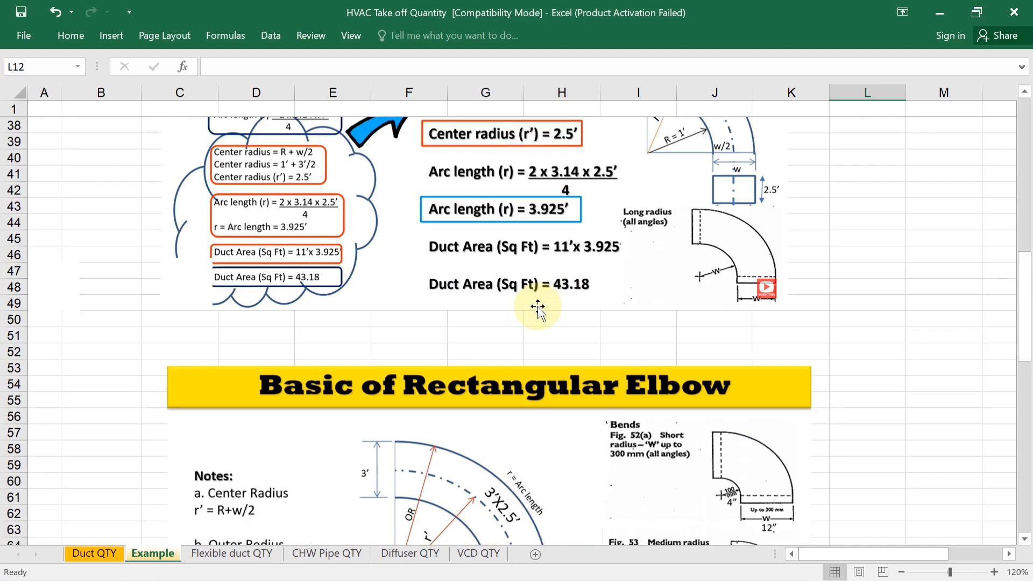
{"action": "scroll", "coordinate": [538, 307], "scroll_direction": "down", "scroll_amount": 2}
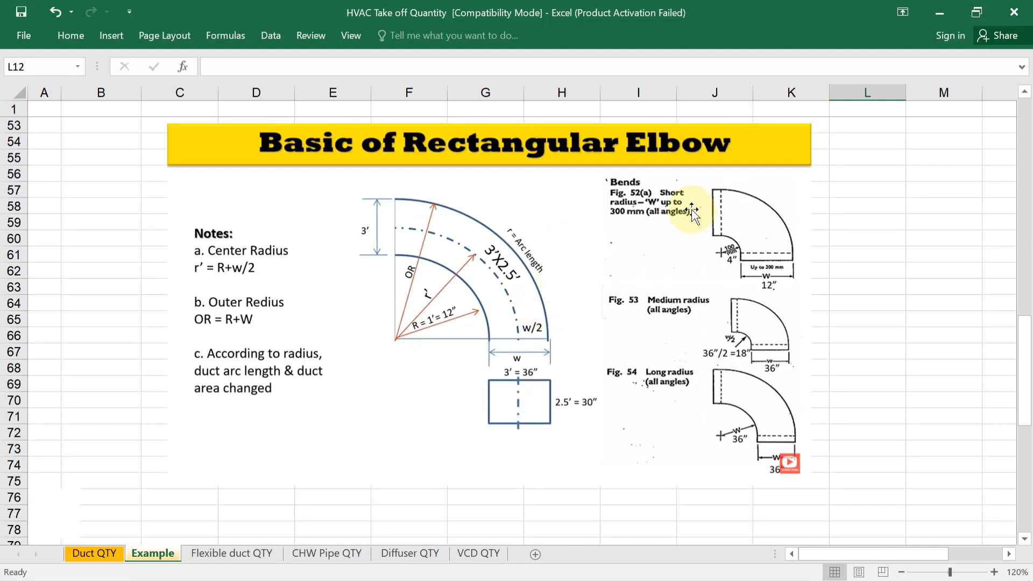